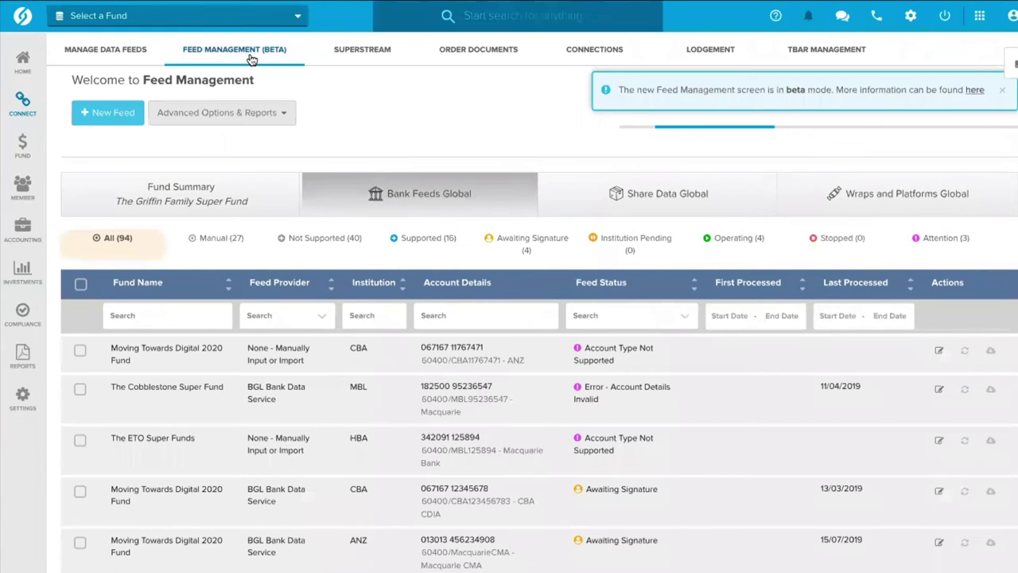
- Expand the remaining data pack breakdown and filter the global bank feeds to stopped accounts
click(1002, 90)
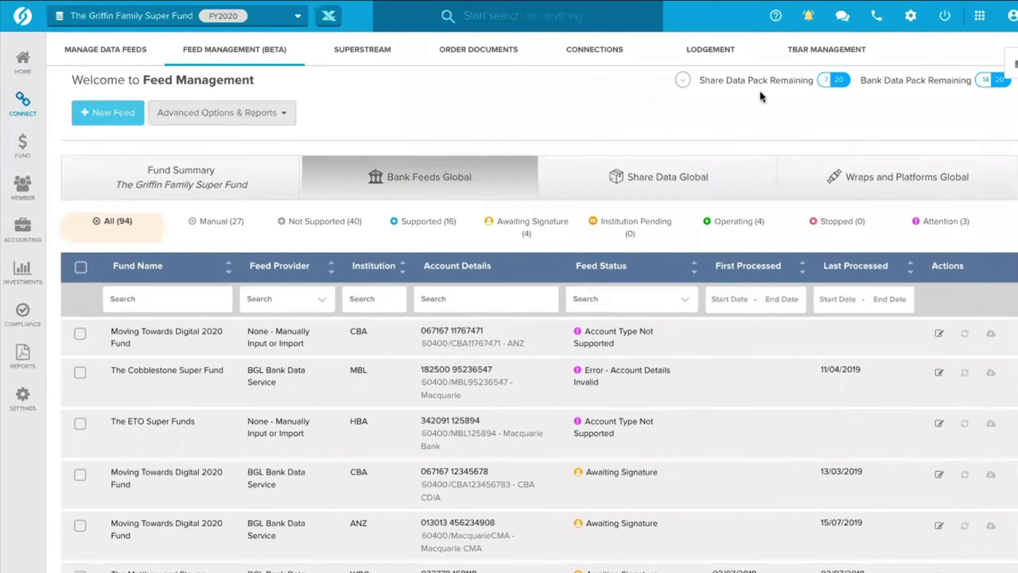
click(683, 80)
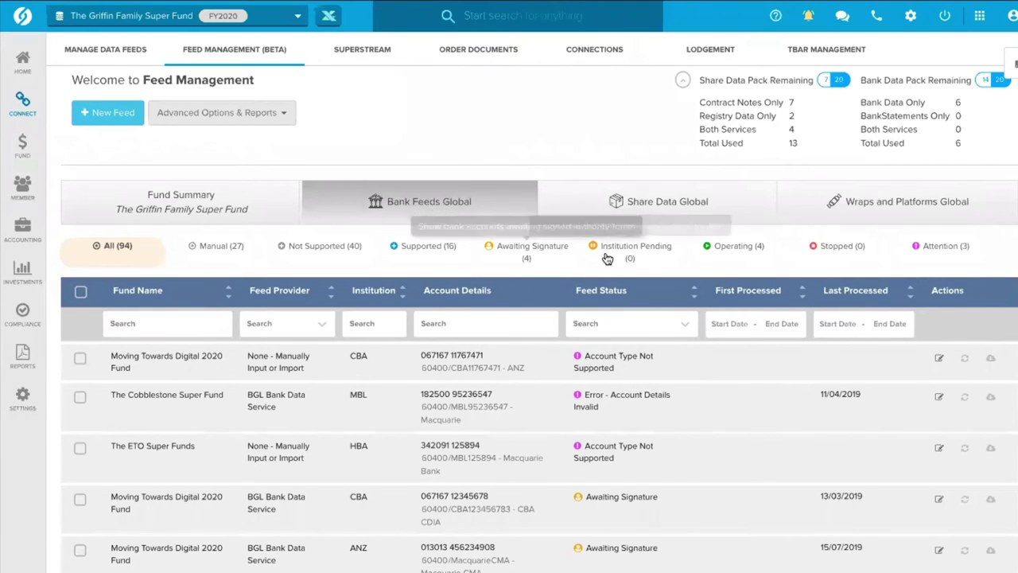
click(740, 255)
click(838, 248)
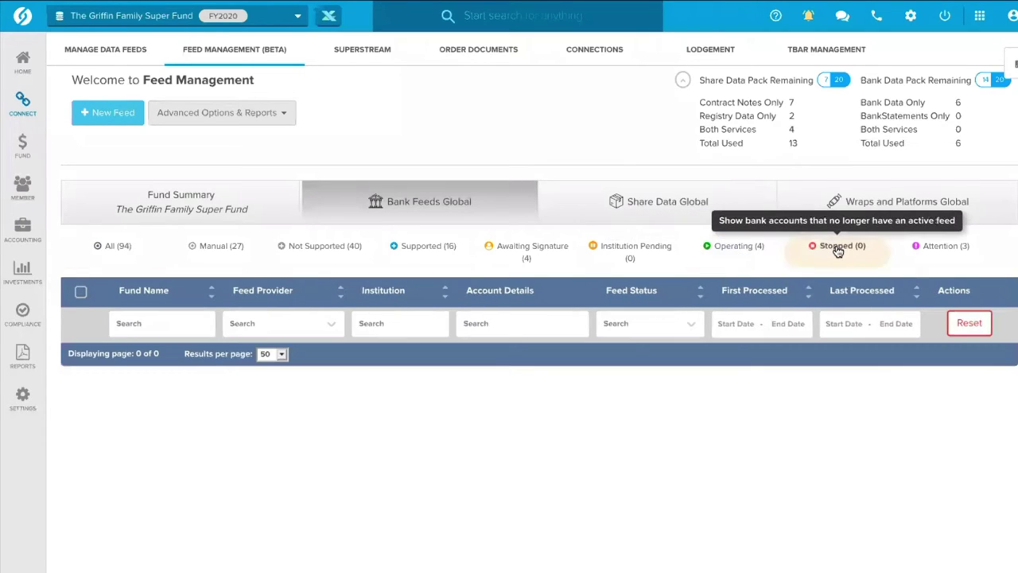
- Show the selected fund's feed summary and filter it to feeds with the status Supported by Bank Data
click(272, 216)
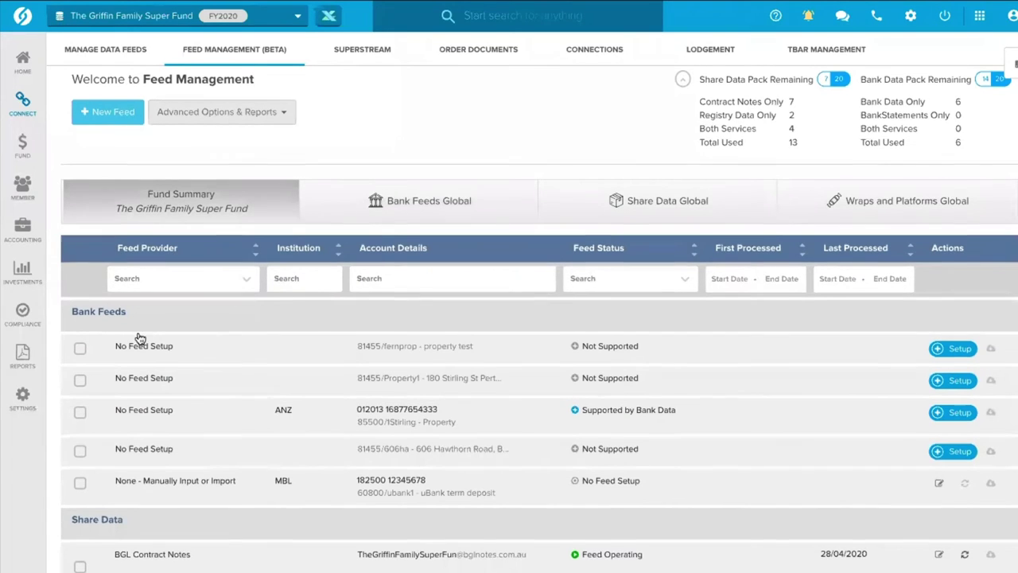
scroll(173, 456, down, 1)
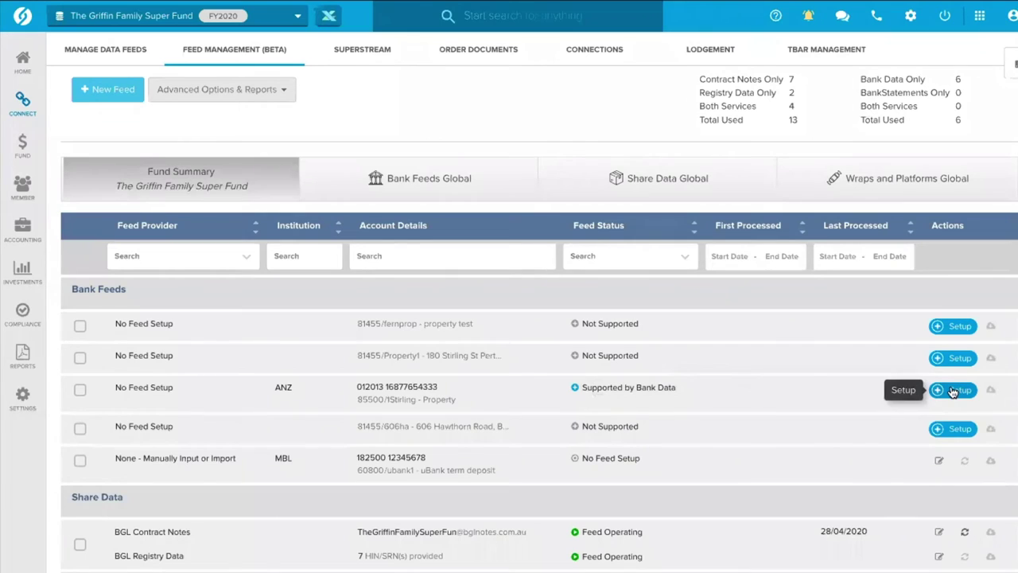
click(657, 389)
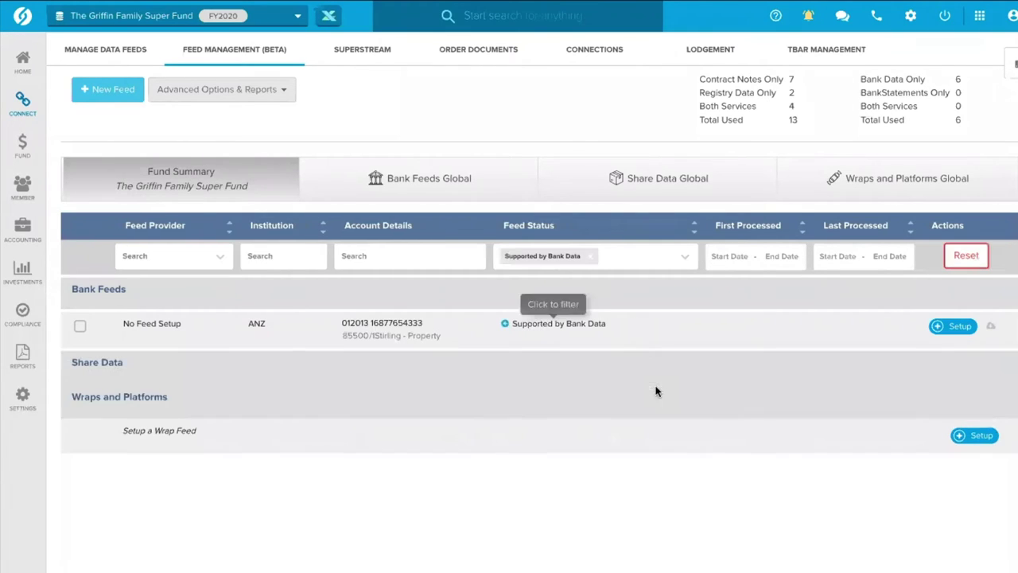
- List the supported accounts in the global bank feeds and view the feed setup of the Advanced Super Fund without saving
click(454, 190)
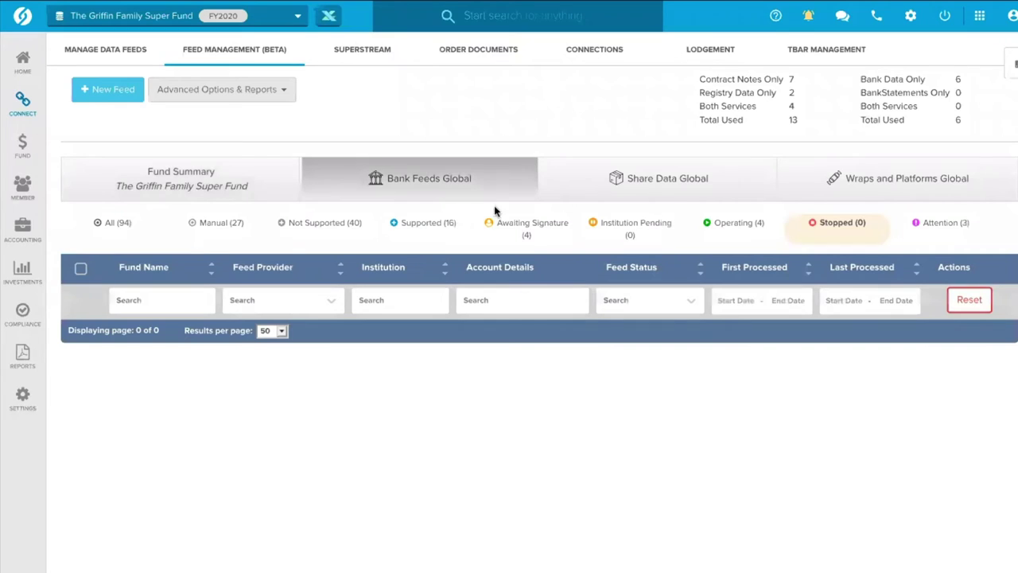
click(453, 225)
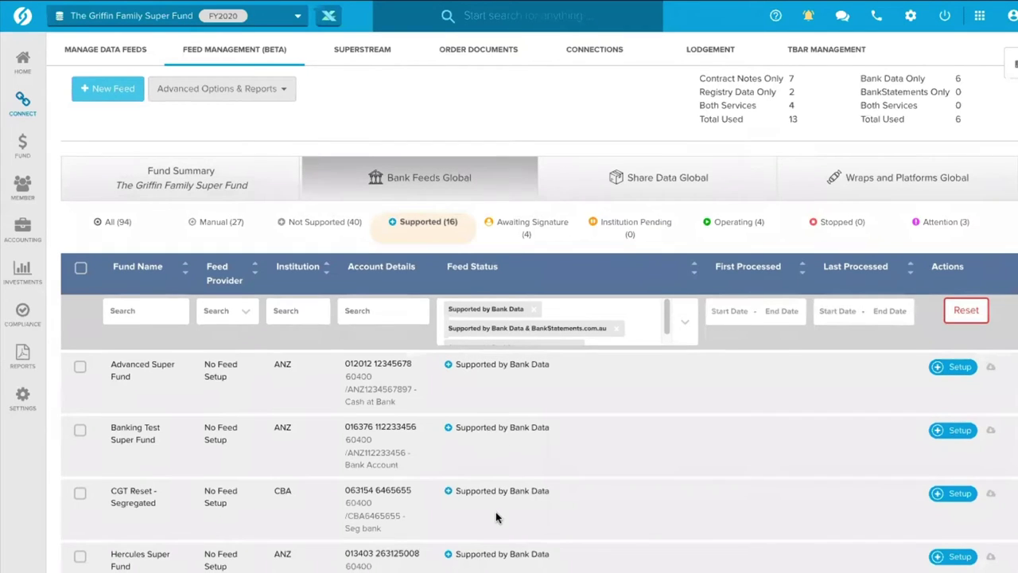
scroll(496, 513, down, 1)
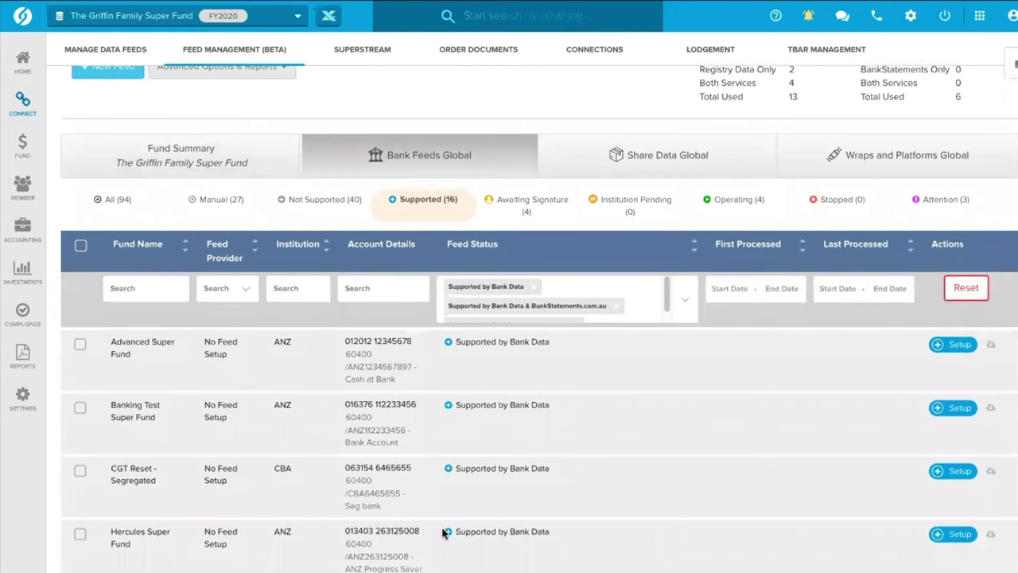
scroll(443, 533, down, 5)
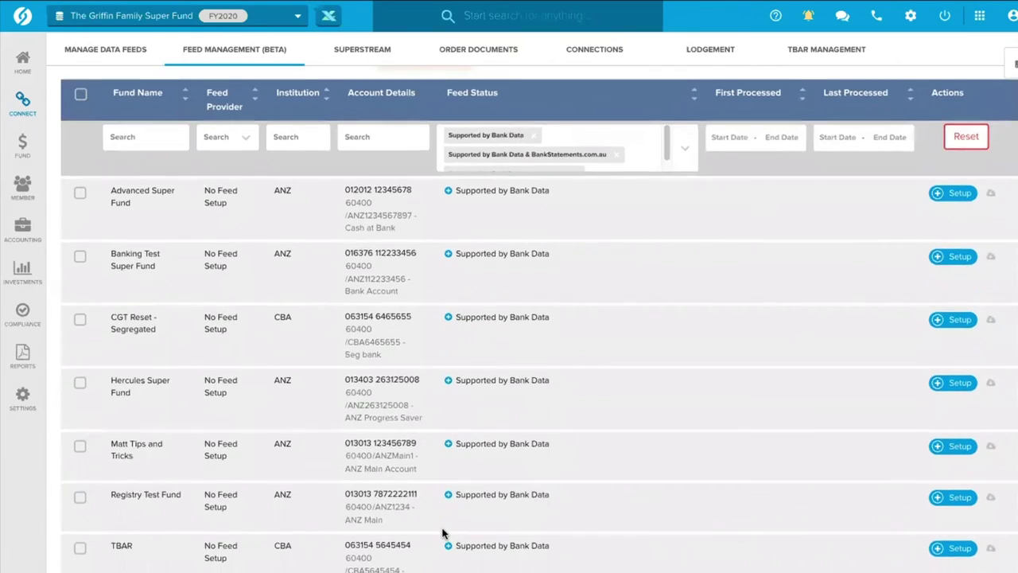
scroll(443, 533, down, 3)
scroll(443, 533, up, 7)
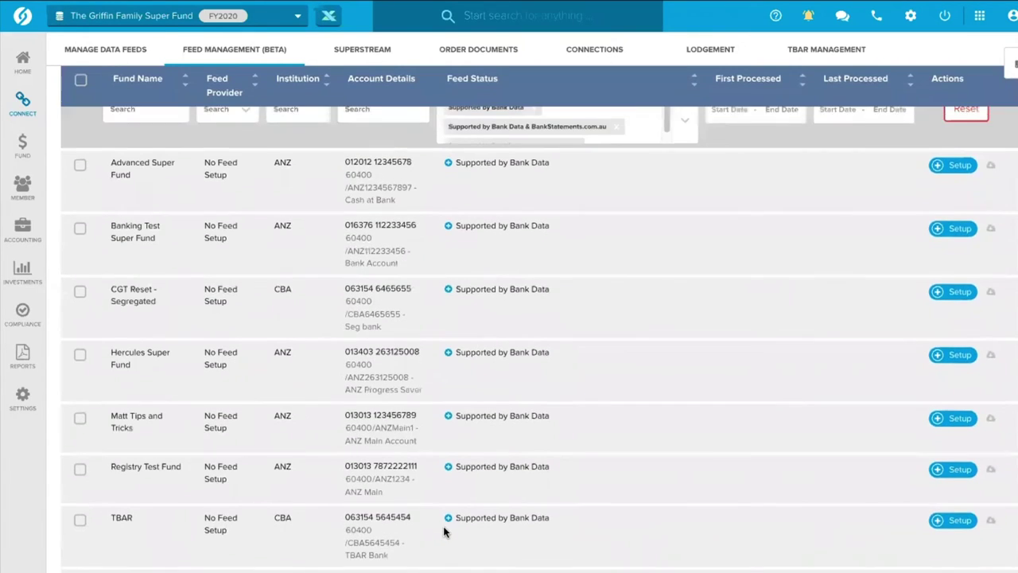
click(955, 321)
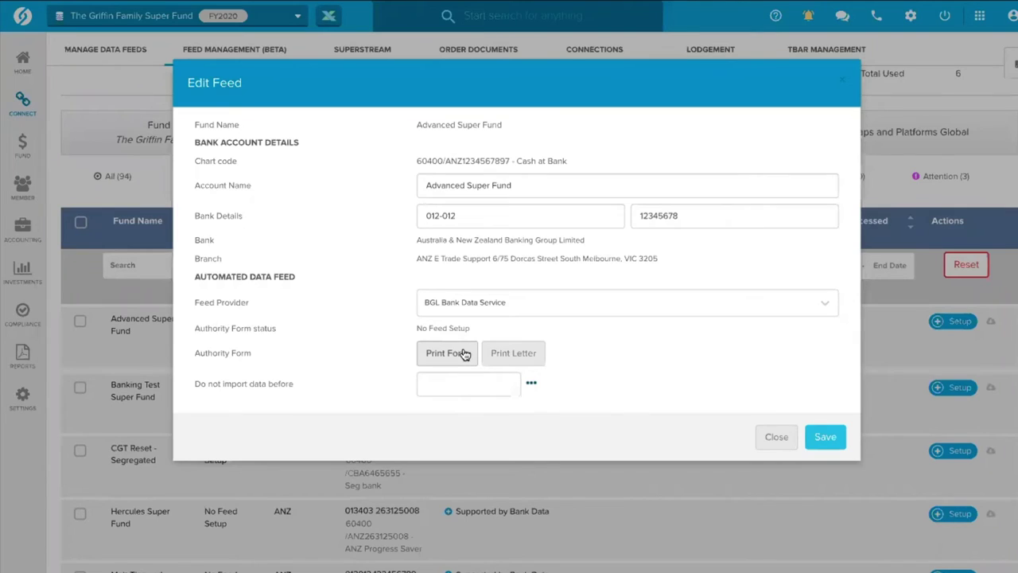
click(772, 438)
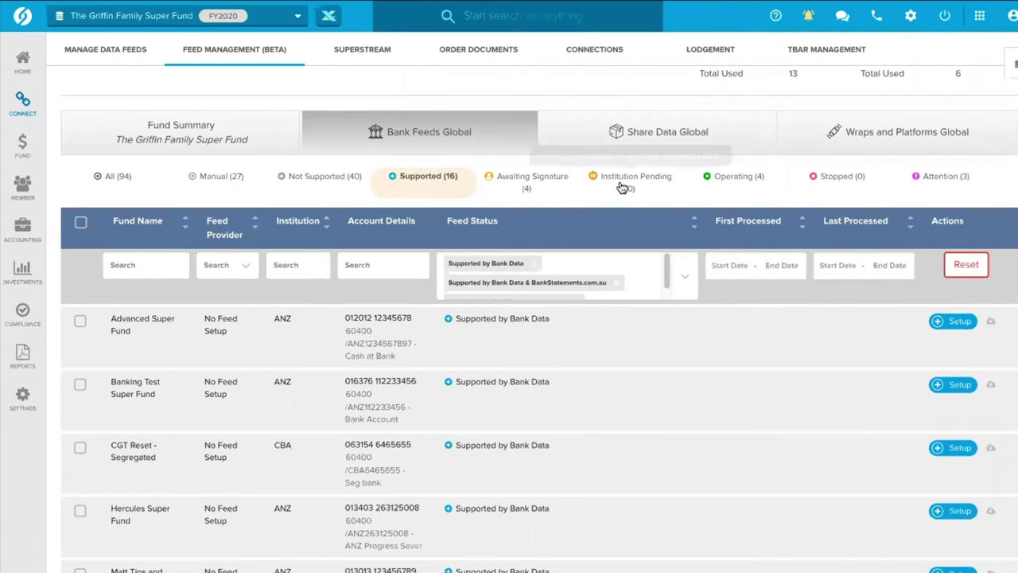
- Filter the global bank feeds to those needing attention and view the available advanced options and reports
click(944, 176)
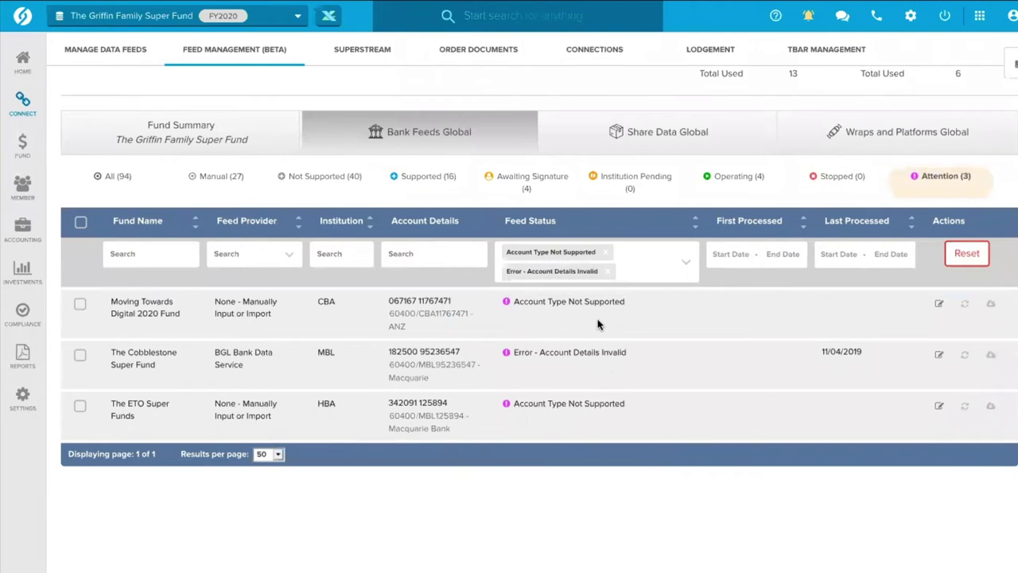
mouse_move(561, 304)
scroll(203, 148, up, 2)
click(283, 113)
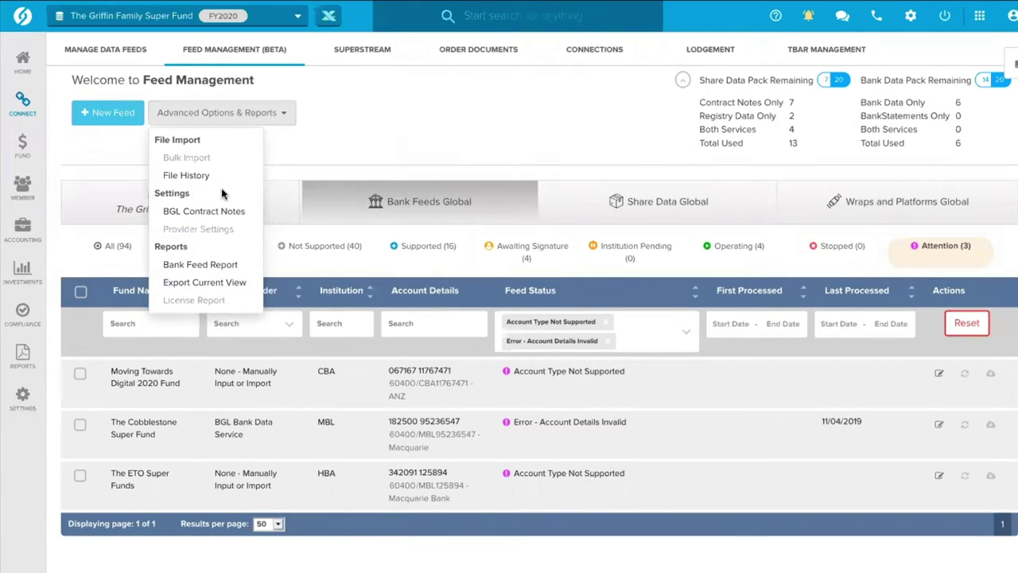
click(359, 105)
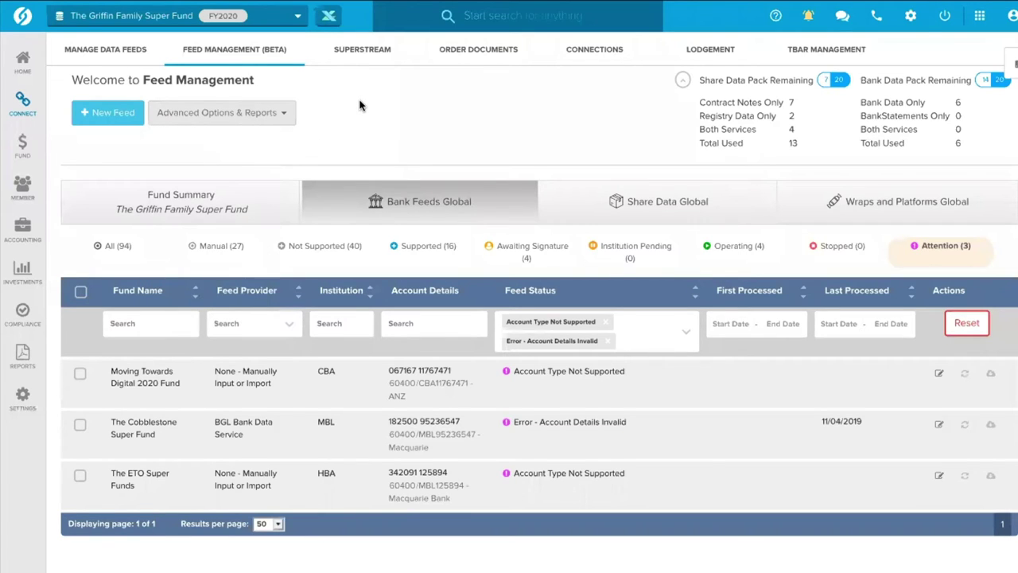
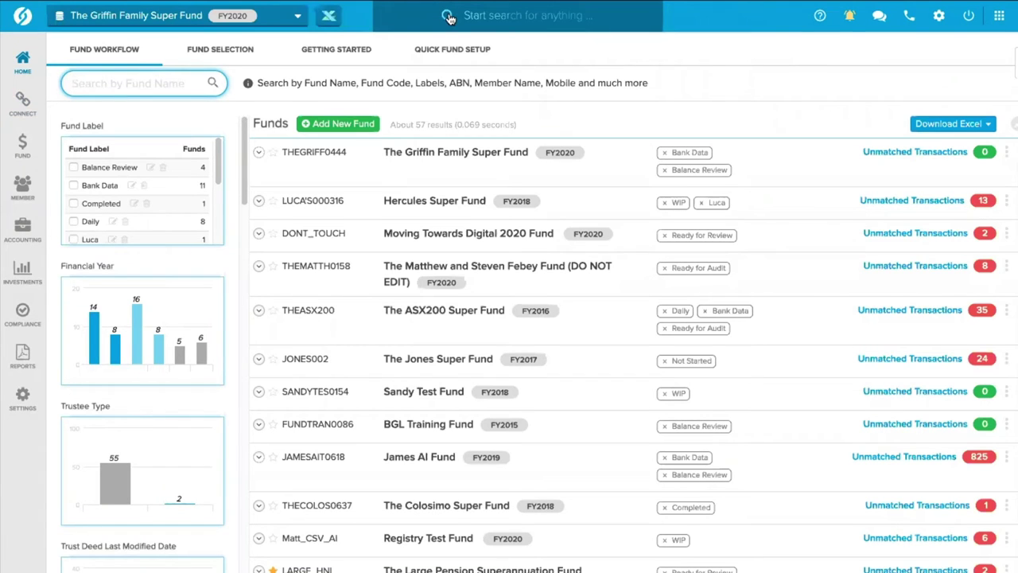
- Search the whole application for "COVID" and go through the help articles to "What's changed for SMSF's in the 2020 Financial year"
click(451, 15)
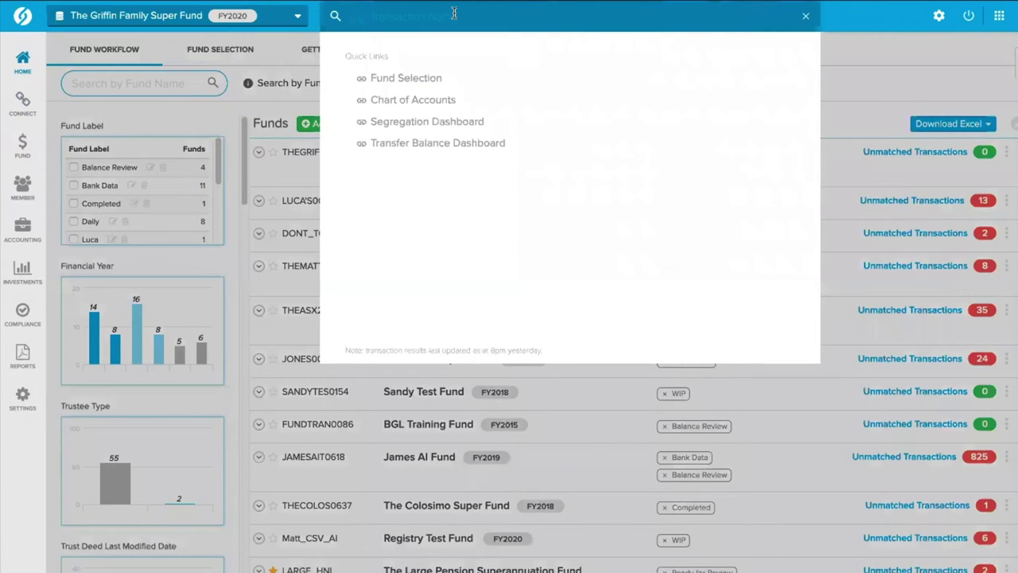
text(COVI)
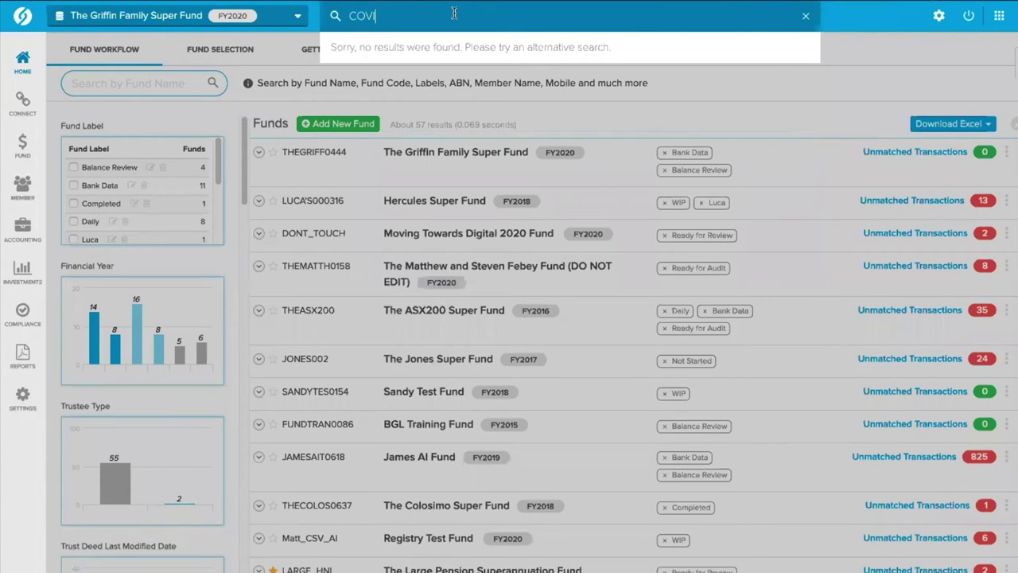
text(D)
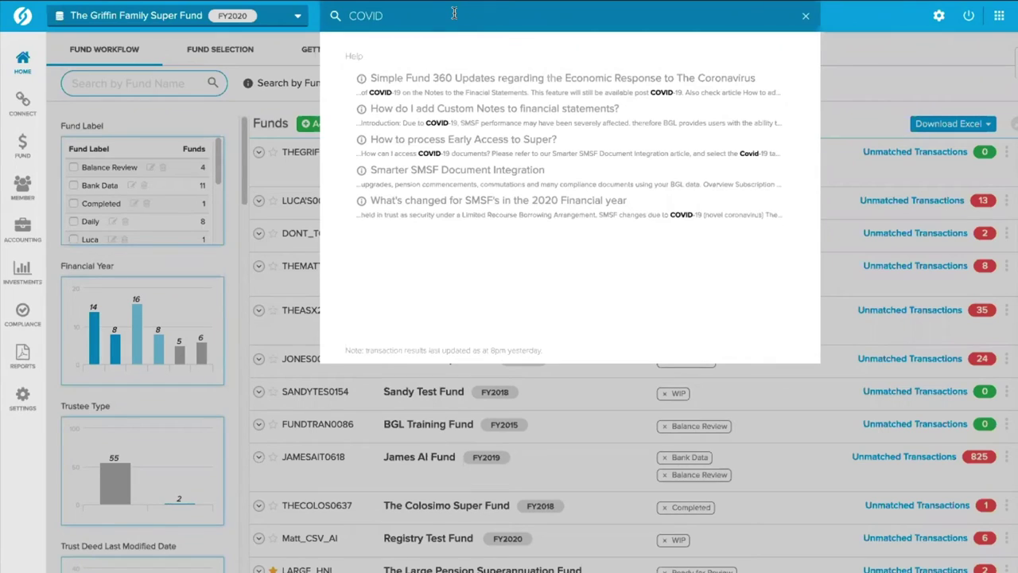
key(Down)
key(Down)
key(Down)
key(Down)
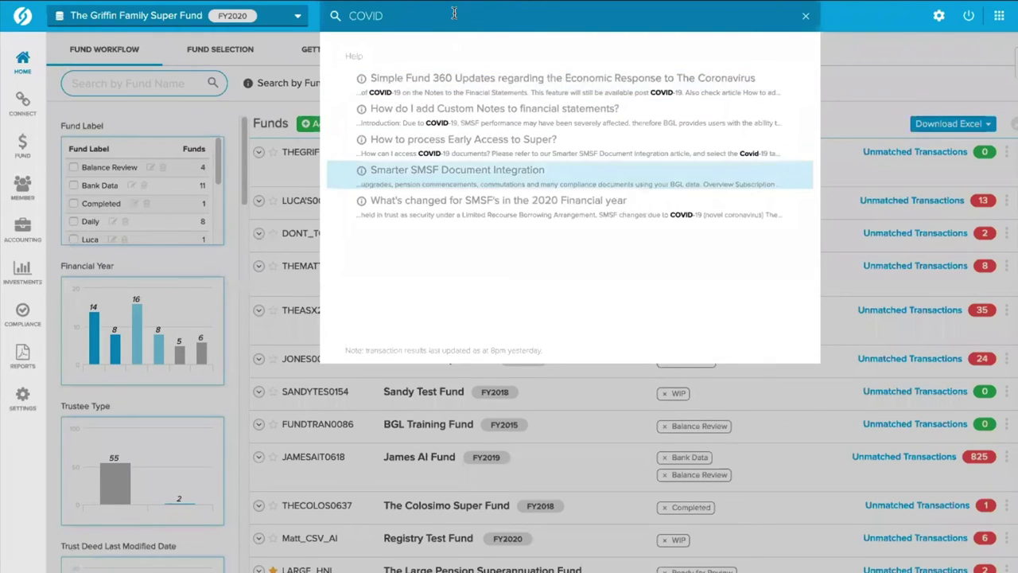
key(Down)
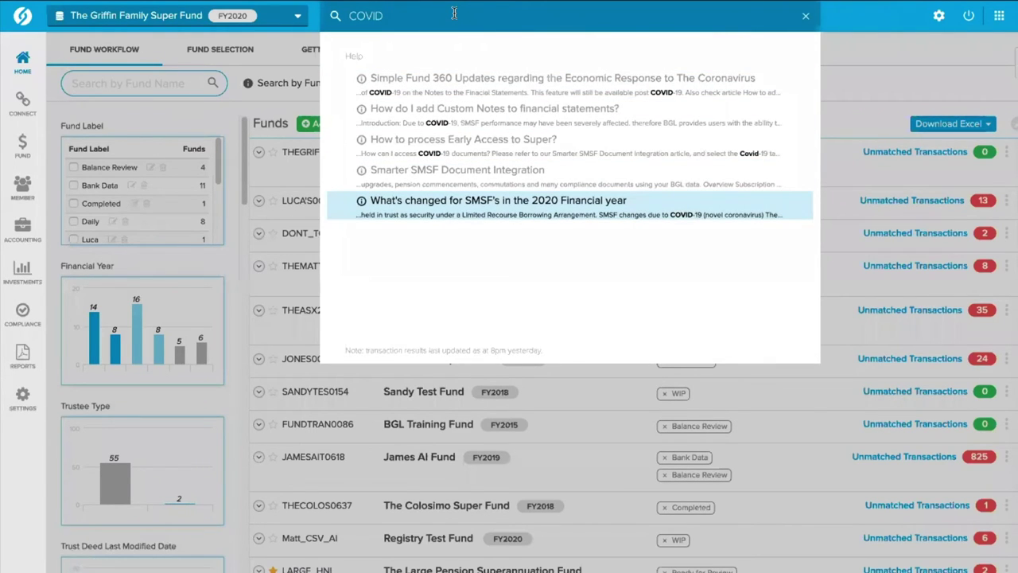
- Replace the search term with "Smart" and open the Smart Matching quick link
click(360, 20)
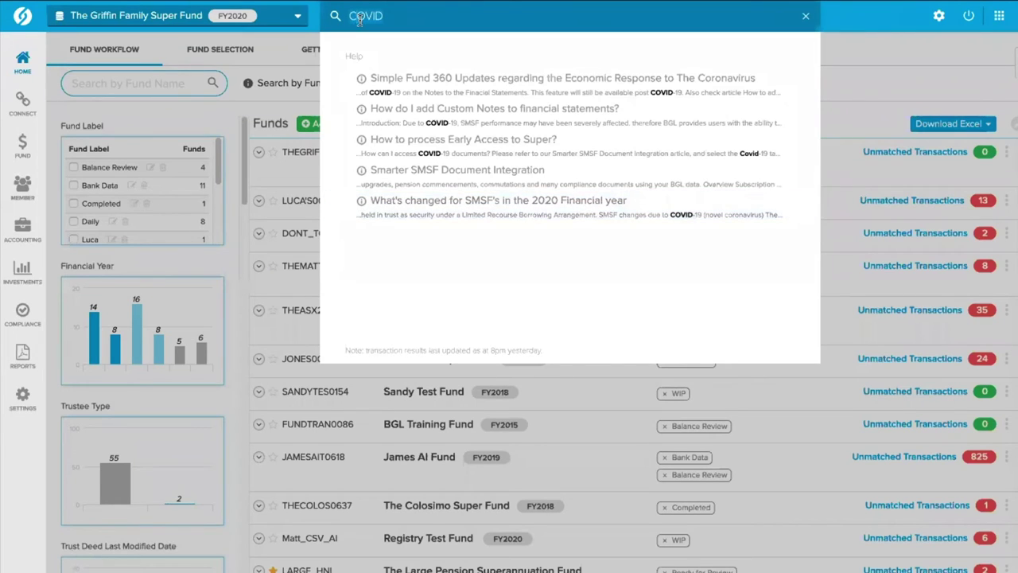
text(Smart)
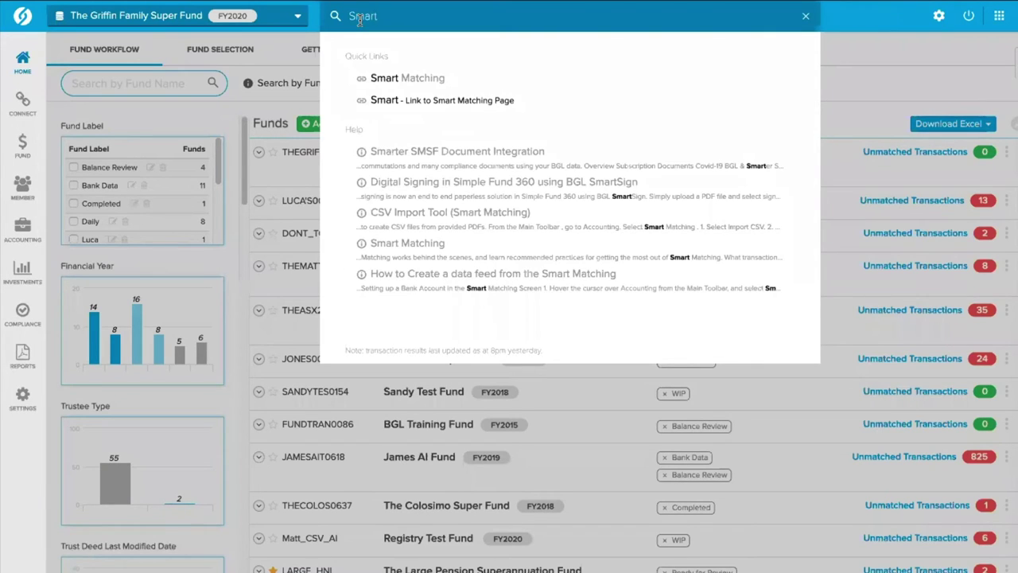
key(Down)
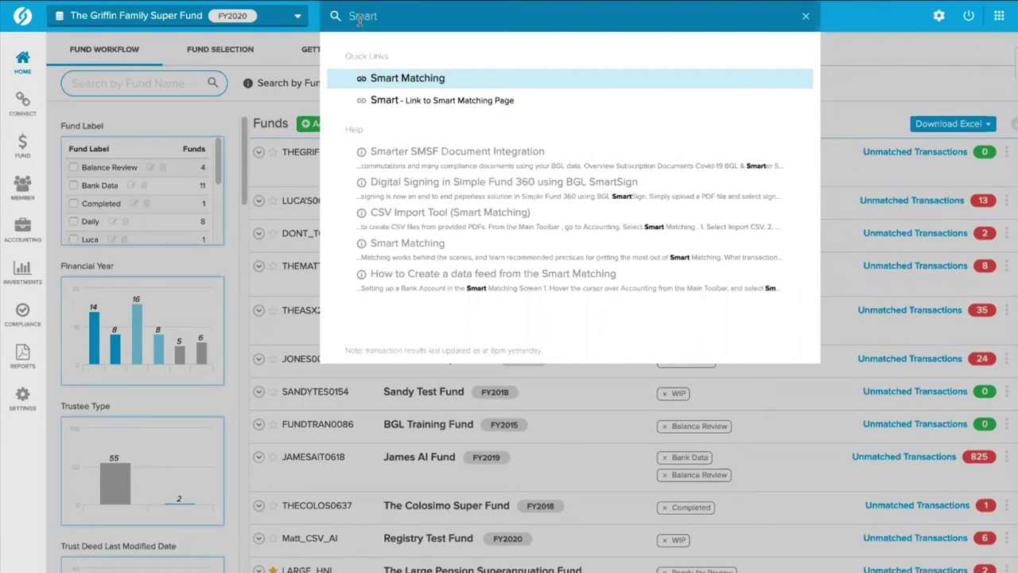
key(Return)
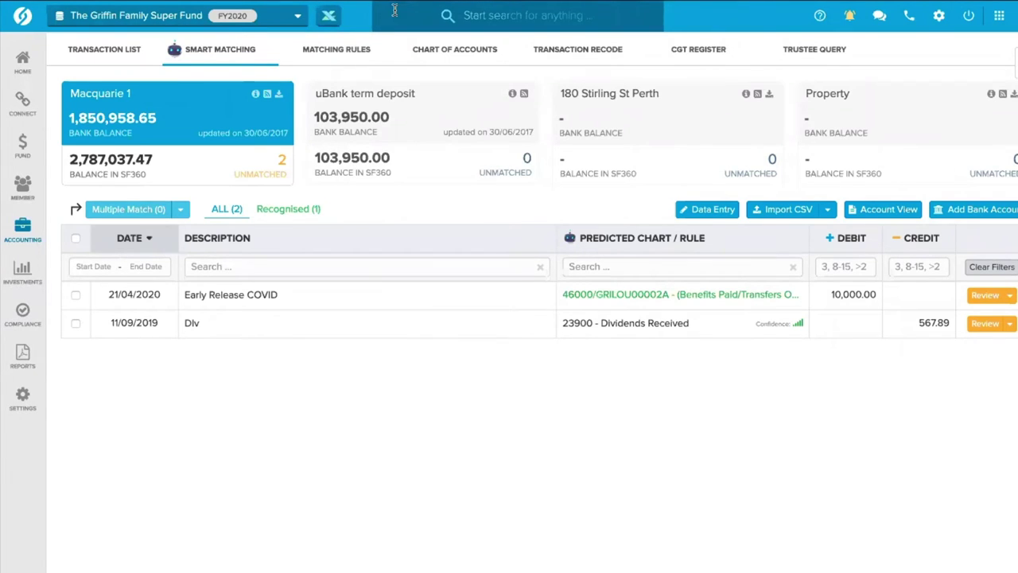
- Search the whole application for "smart" to review its quick links and help articles, and close the results
click(393, 10)
text(smart)
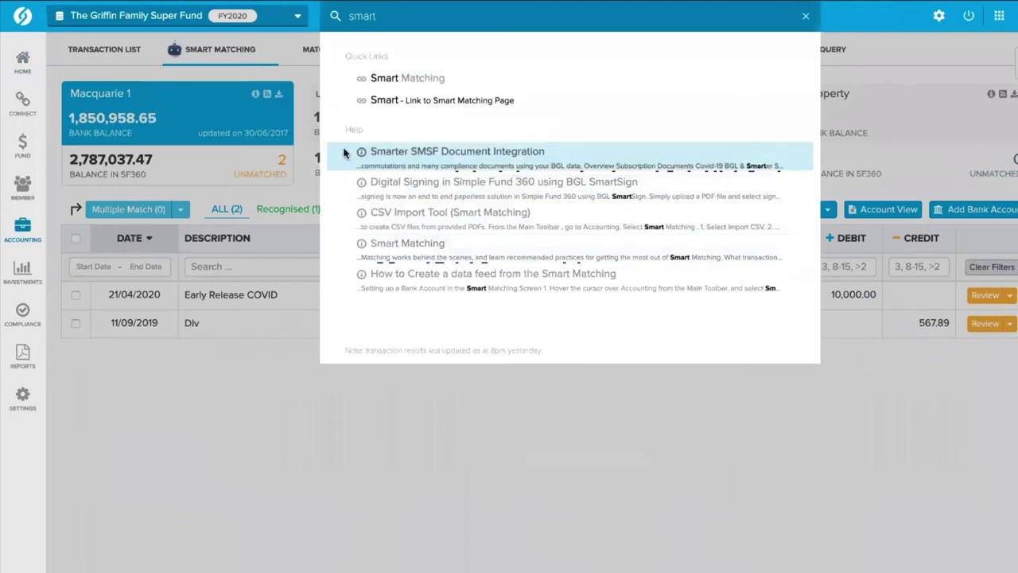
click(284, 96)
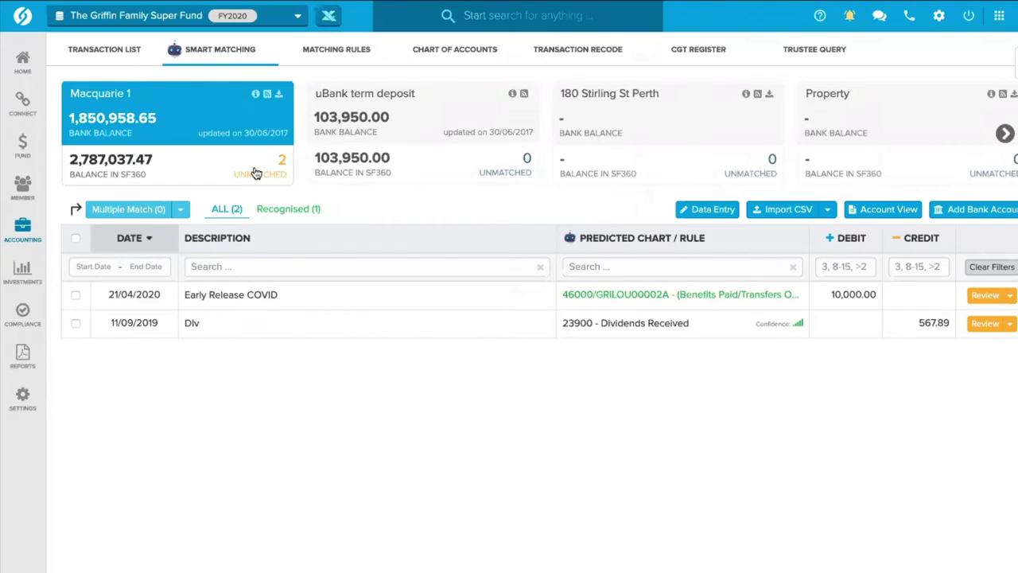
- Look over the fund's Transaction List for the current financial year and return to Smart Matching
click(119, 49)
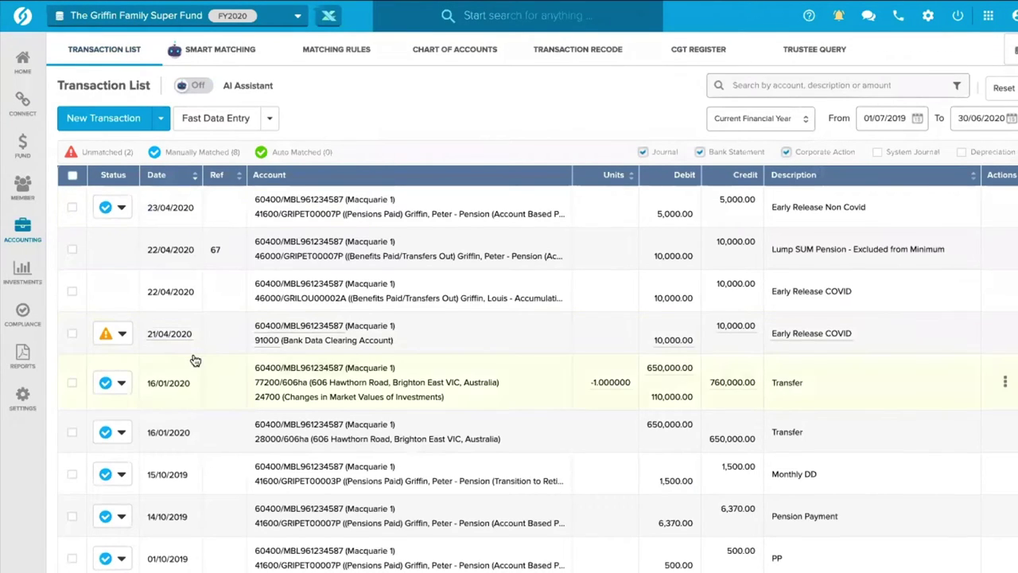
scroll(238, 362, down, 1)
scroll(263, 344, up, 1)
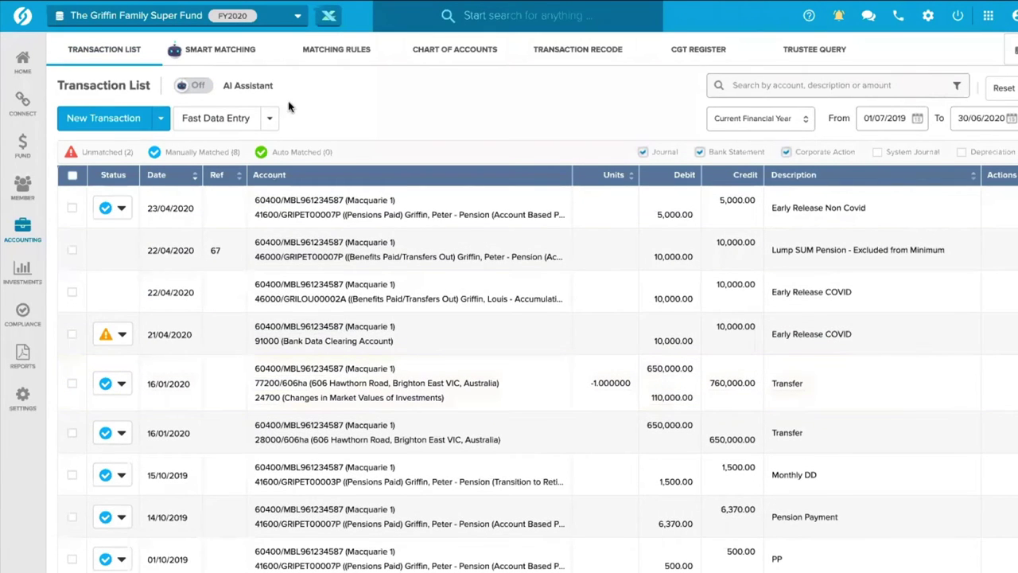
click(235, 55)
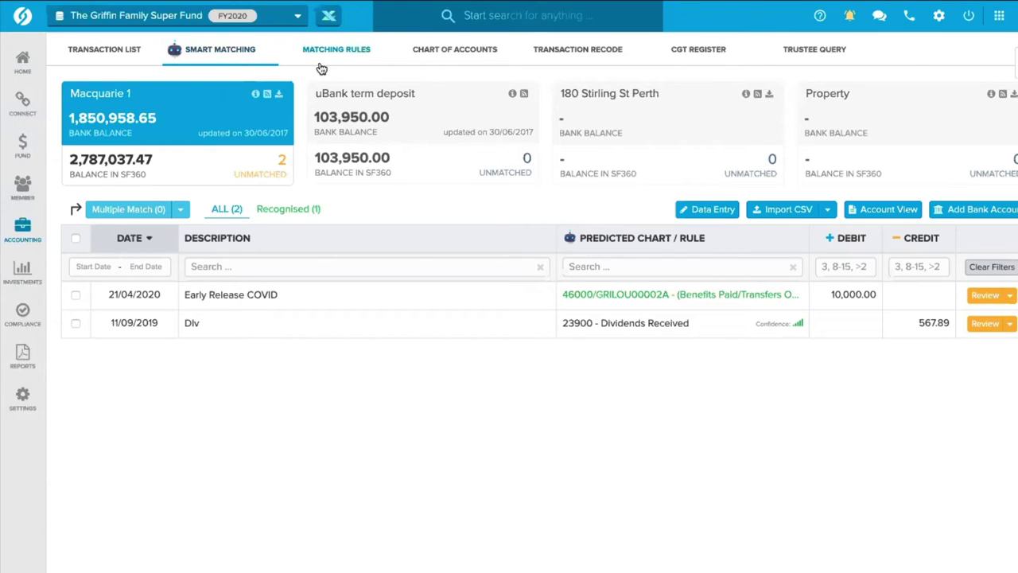
- Paste the copied bank transactions into the data entry spreadsheet of the uBank term deposit account, starting at the first date cell
click(427, 120)
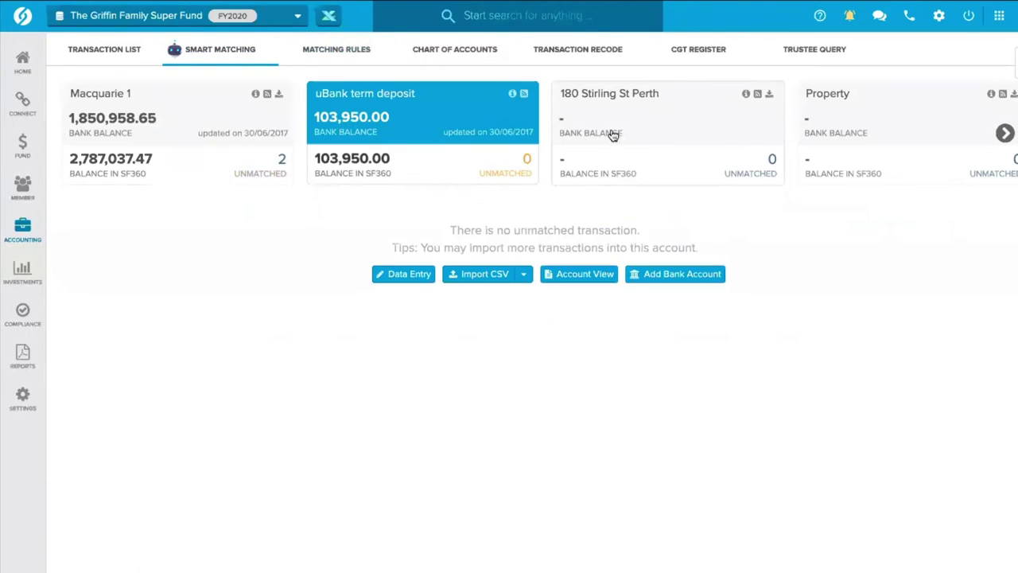
click(407, 275)
click(140, 121)
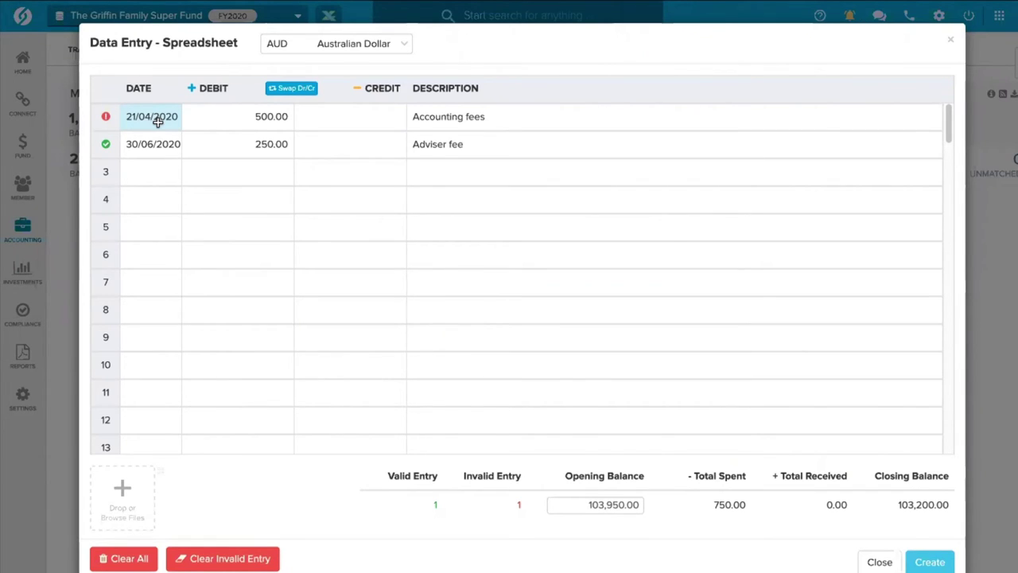
key(ctrl+v)
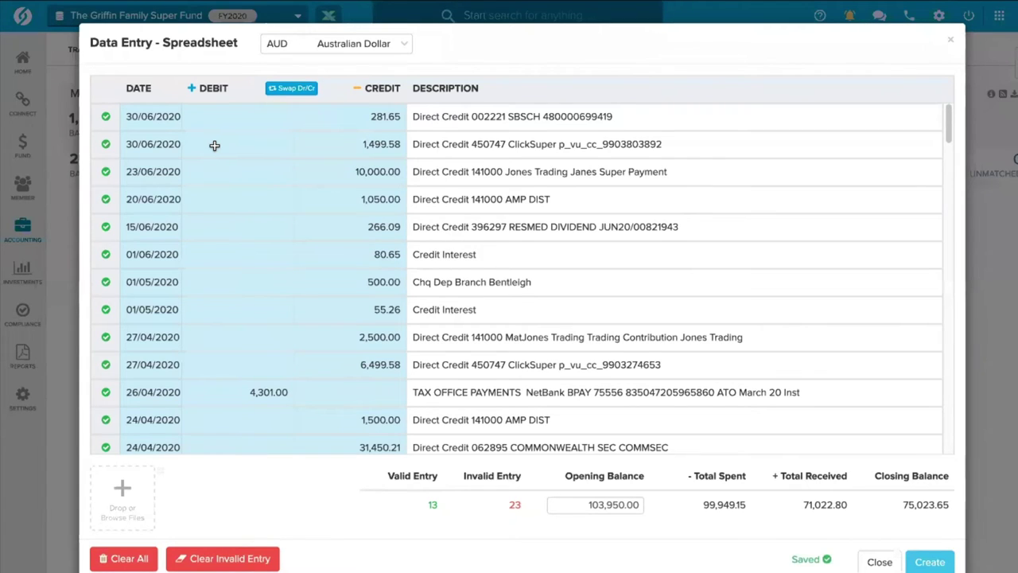
- Switch the data entry spreadsheet's currency to USD (US Dollar) and create the bank transactions without the invalid entries
click(316, 45)
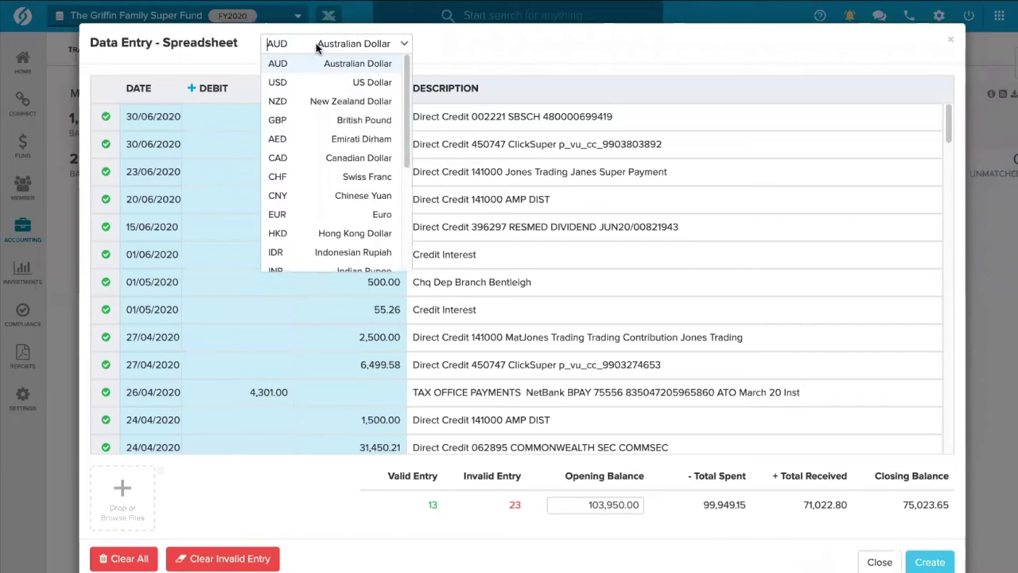
click(333, 83)
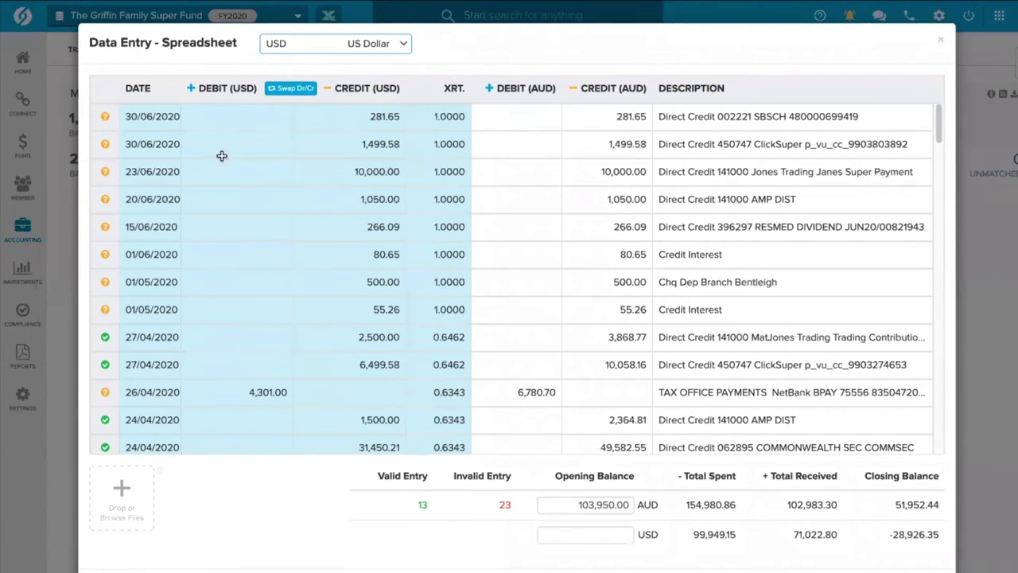
mouse_move(112, 118)
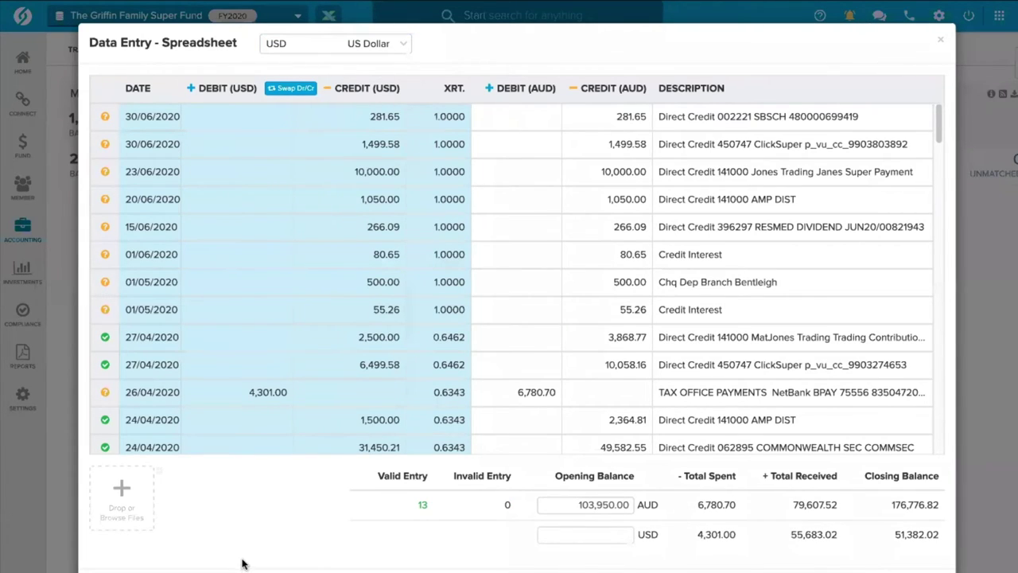
click(109, 119)
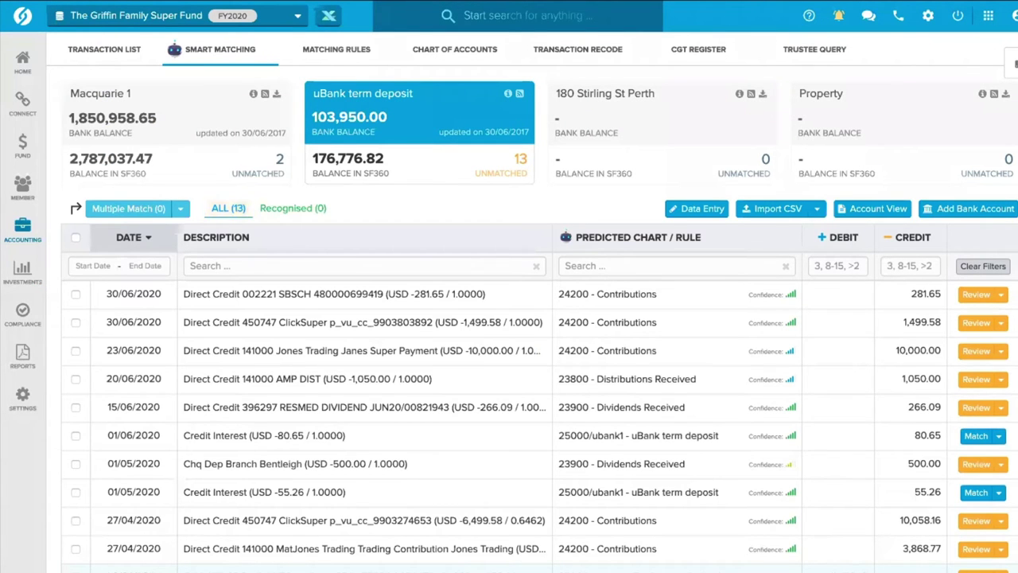
- Check the created transactions in the Transaction List and match all uBank term deposit transactions at once in Smart Matching
click(122, 51)
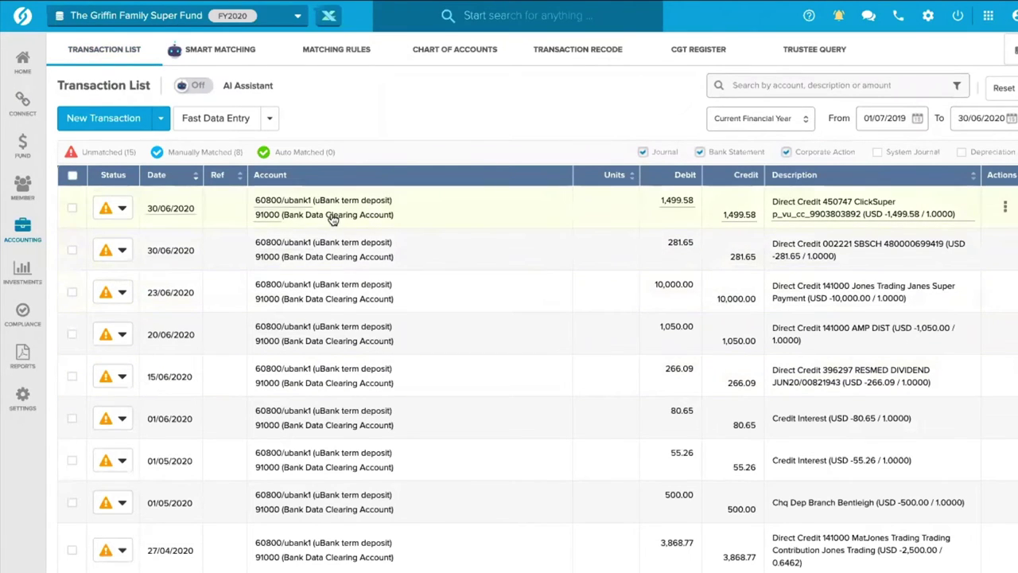
click(220, 49)
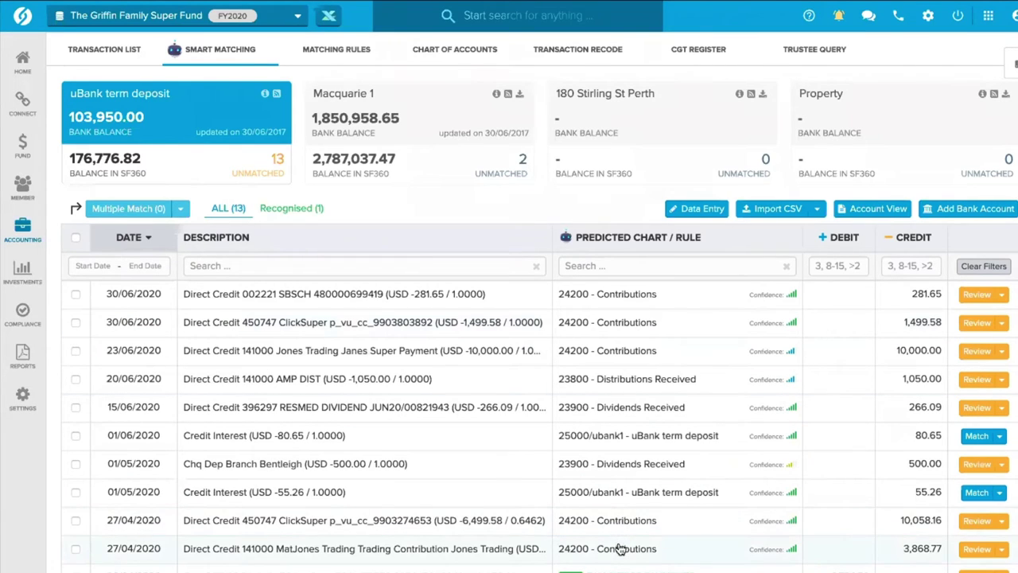
click(76, 238)
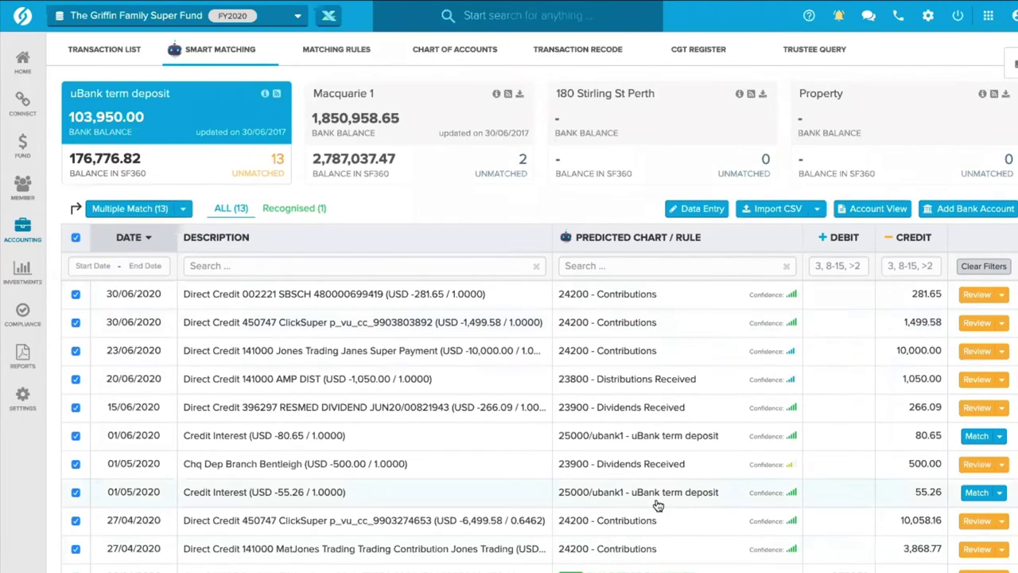
click(136, 209)
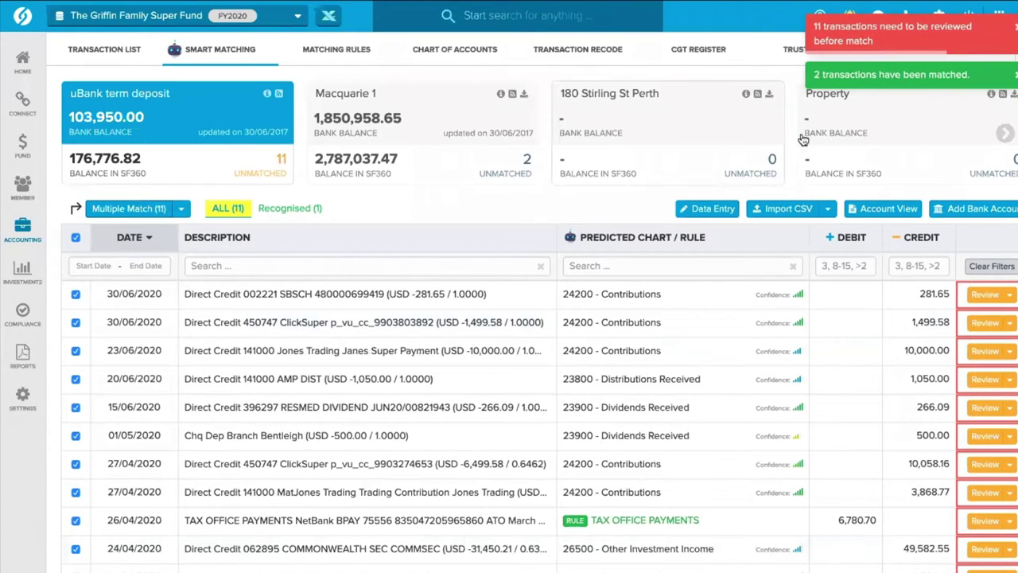
- Try coding the selected transactions to the first member's 24200 Contributions account, review the contribution details, close them and reload the full list
click(664, 300)
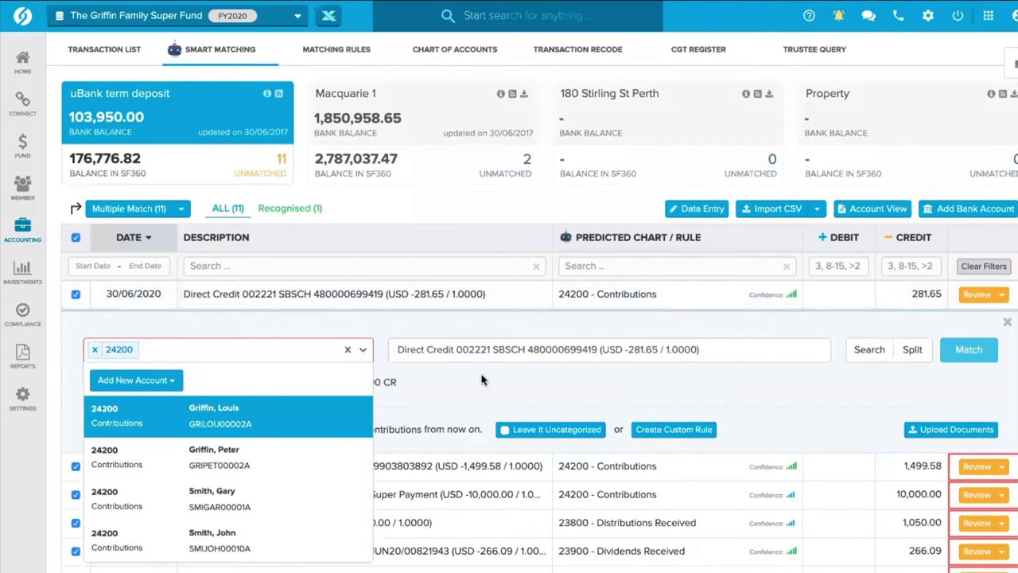
click(277, 420)
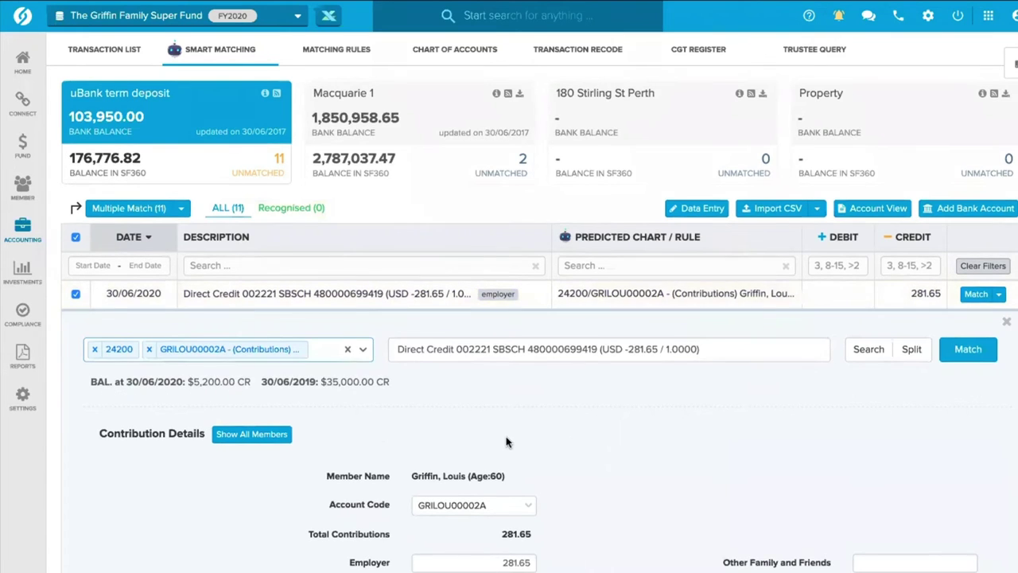
scroll(578, 466, down, 2)
scroll(577, 459, down, 10)
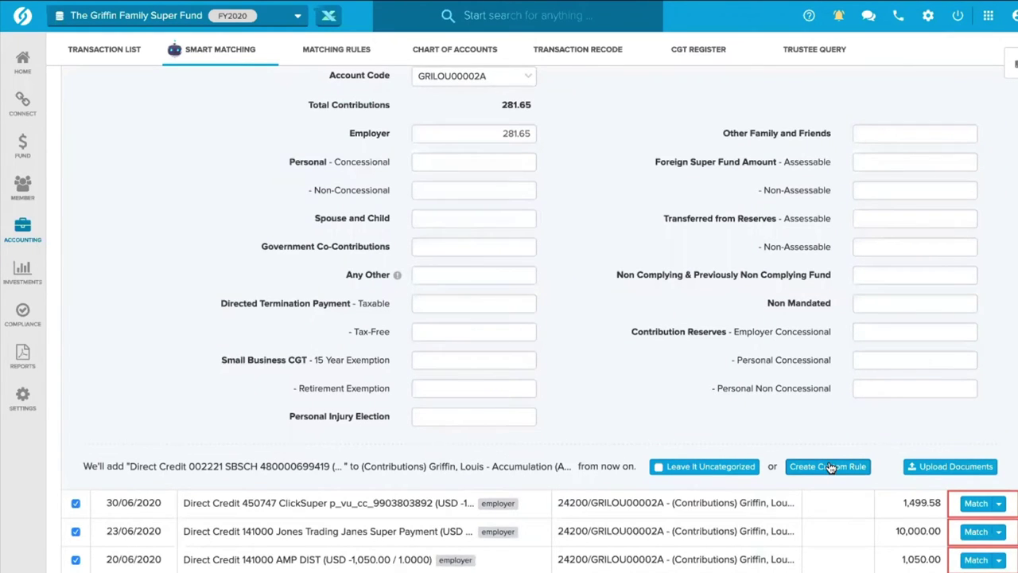
scroll(767, 421, up, 5)
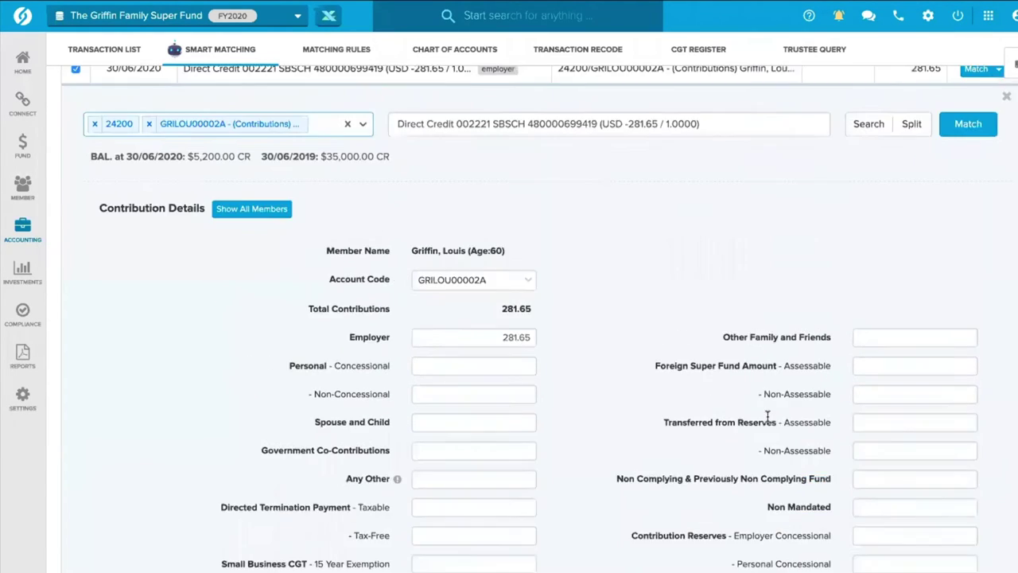
scroll(768, 421, down, 6)
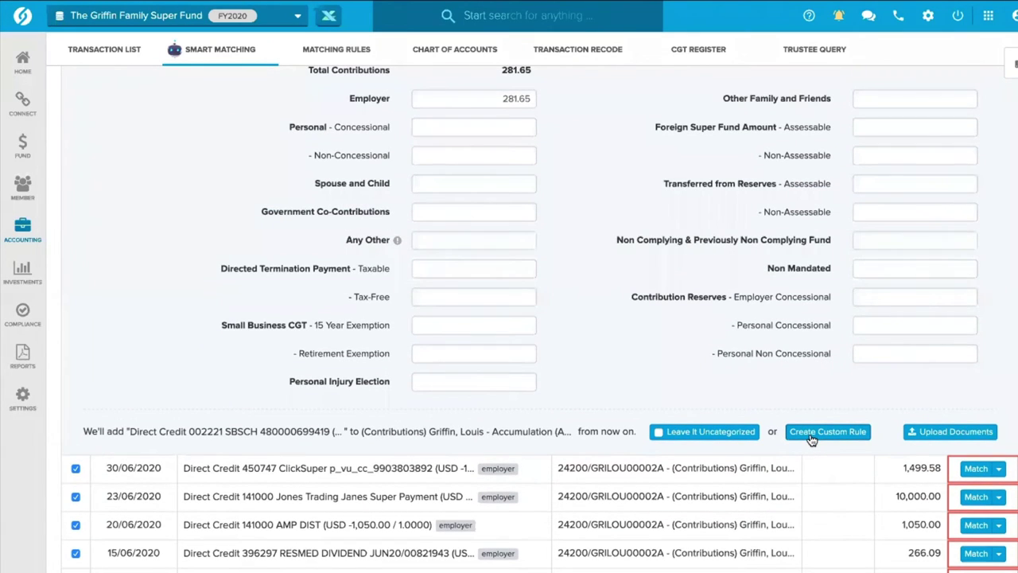
scroll(811, 439, up, 5)
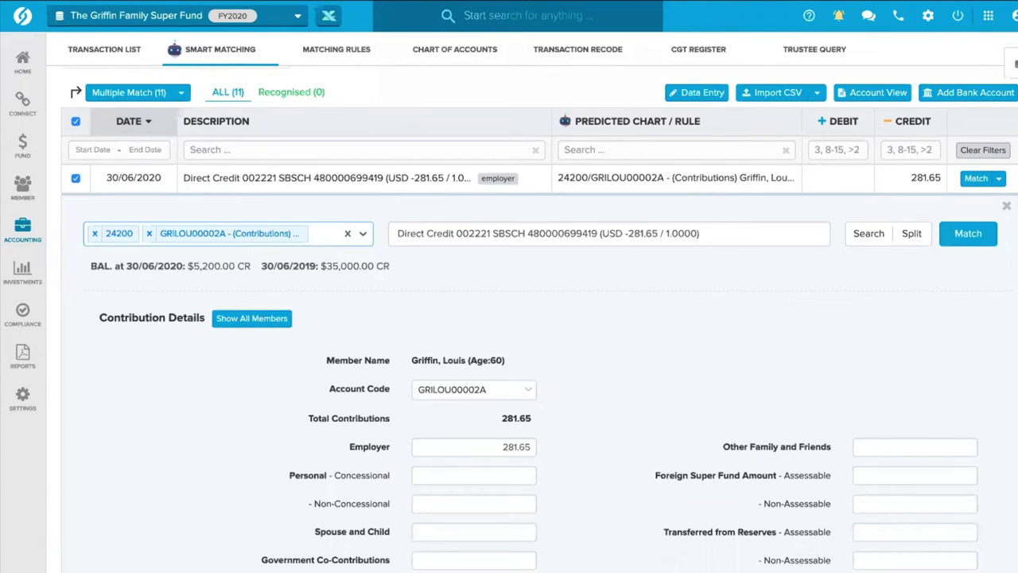
click(1006, 206)
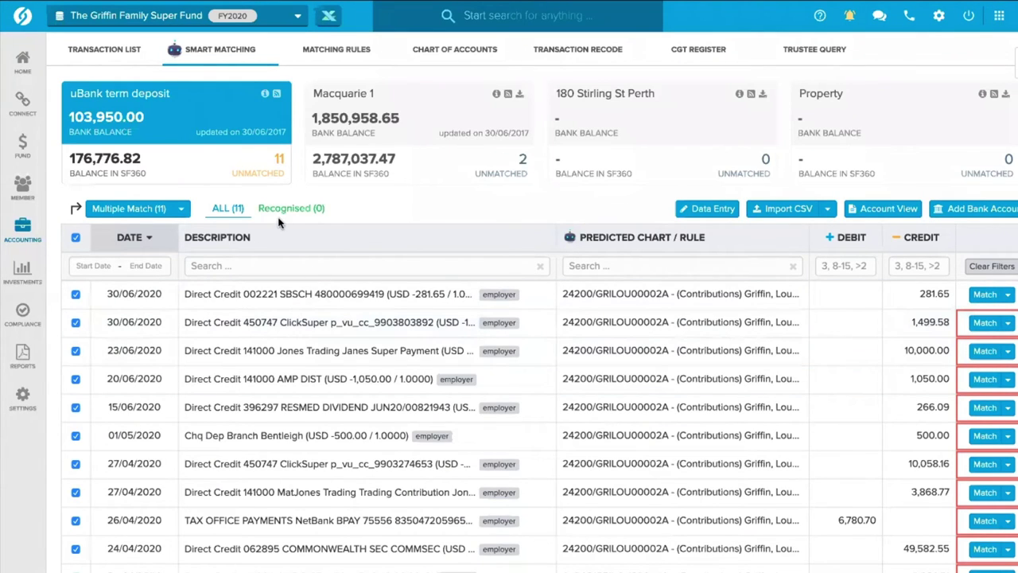
click(229, 208)
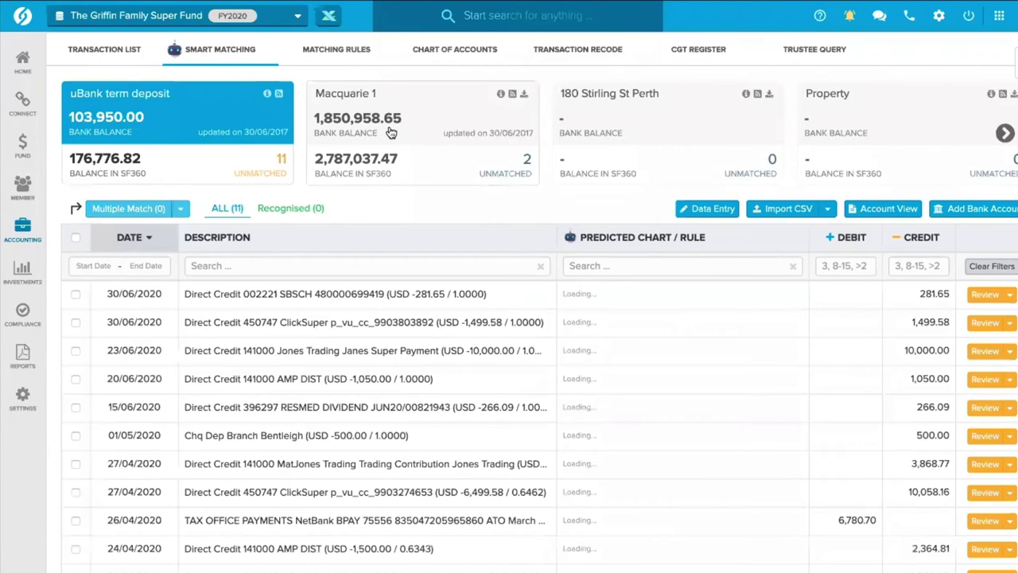
click(391, 132)
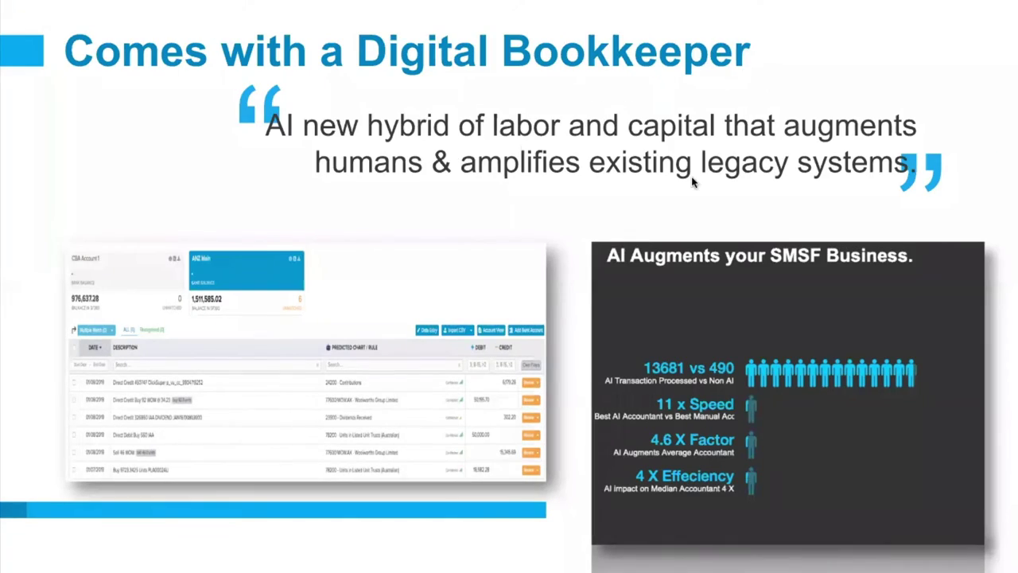
key(Right)
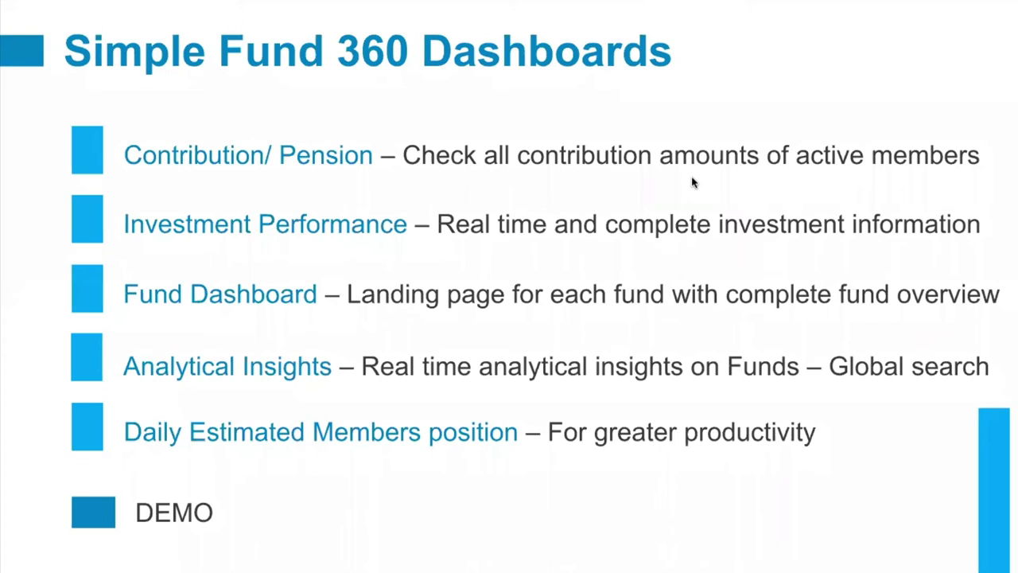
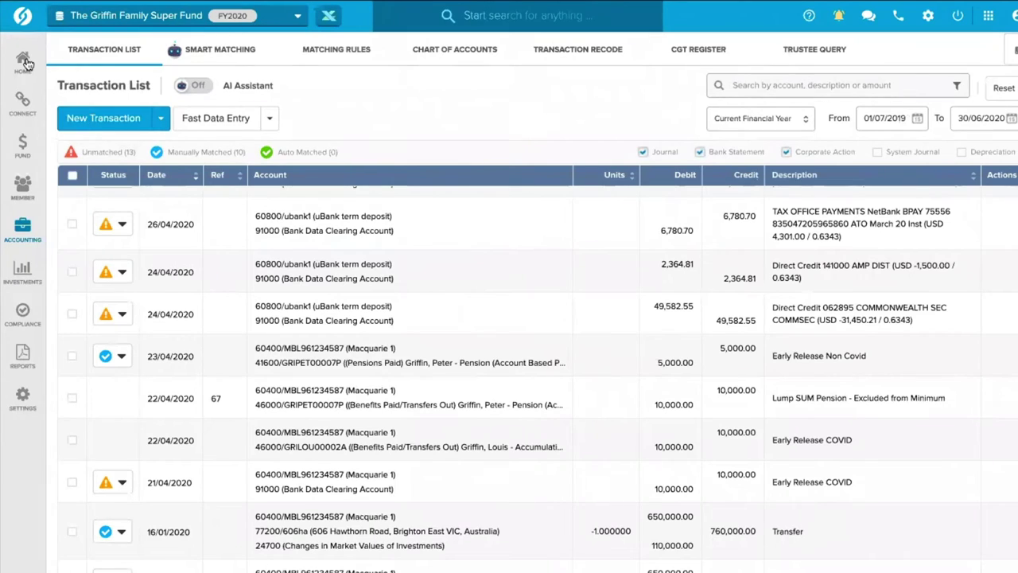
- Go to the Fund Workflow list on the home page and take a brief look at the Account View
click(22, 63)
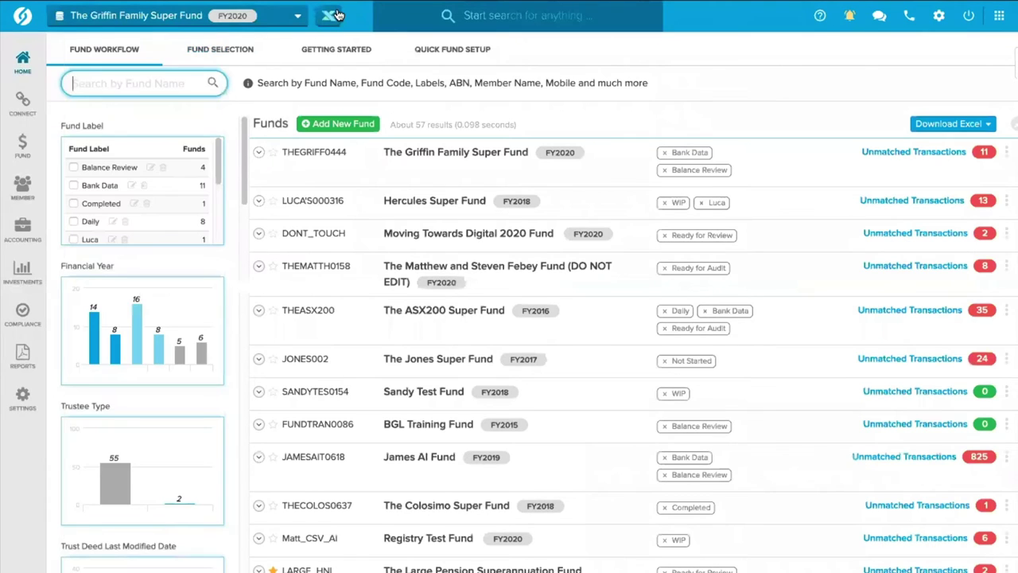
click(331, 15)
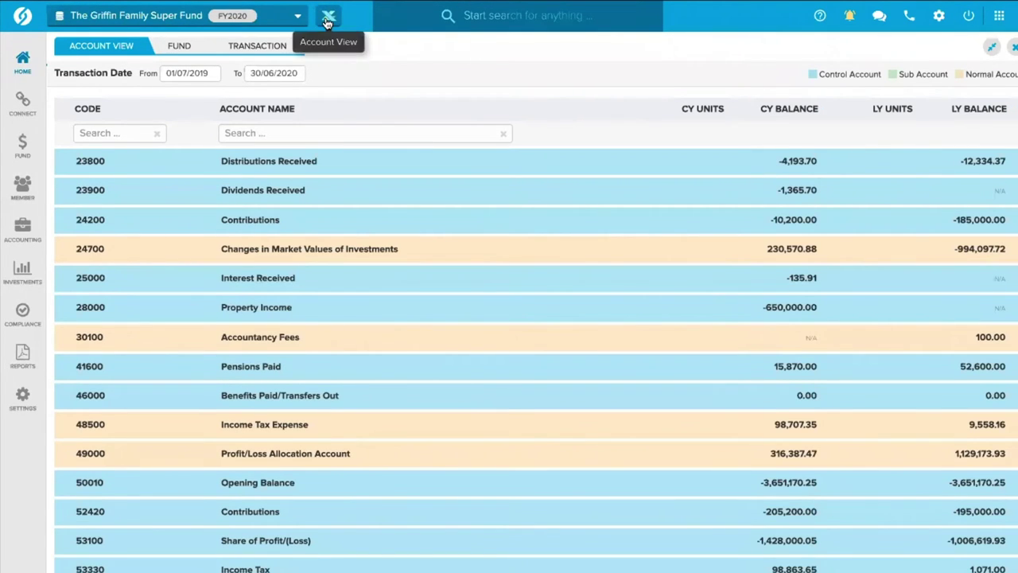
click(327, 23)
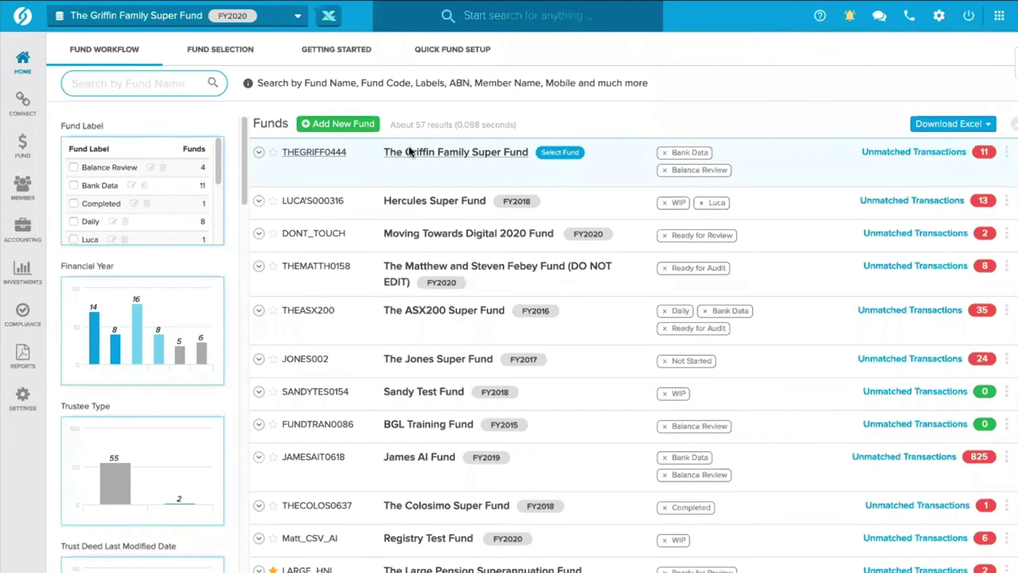
- Open The Griffin Family Super Fund from the funds list and go to its Smart Matching page
click(408, 152)
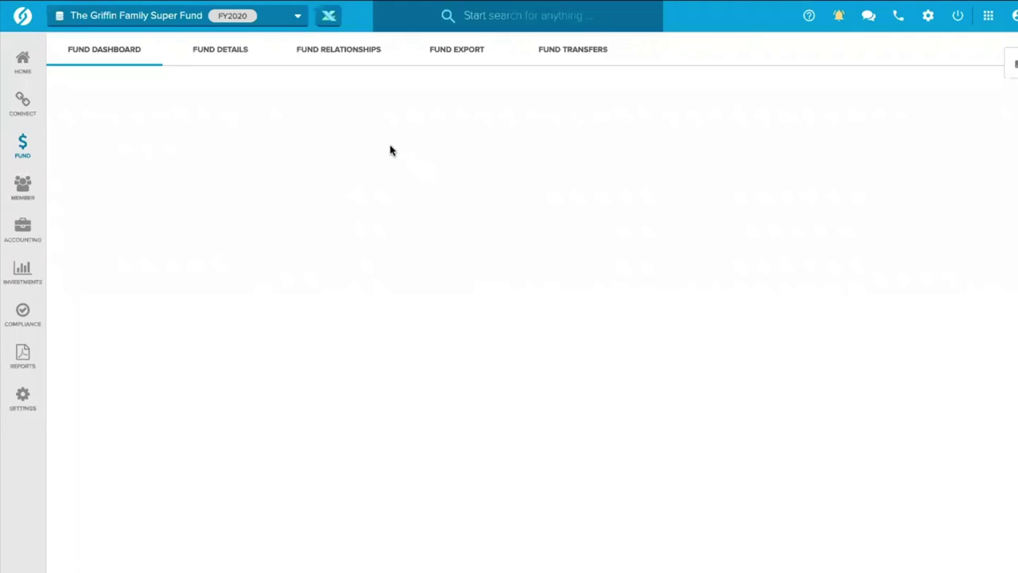
mouse_move(27, 237)
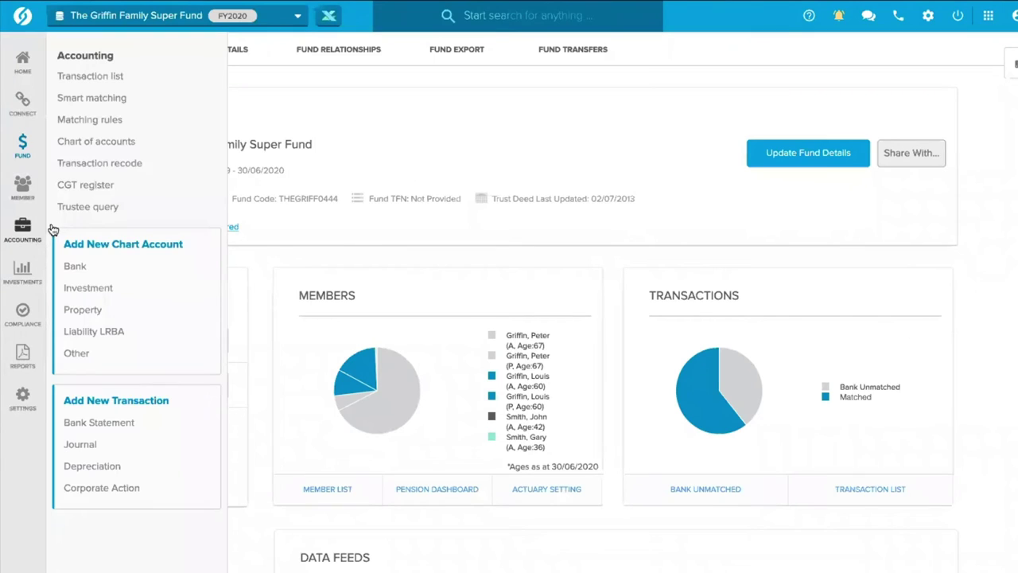
click(98, 99)
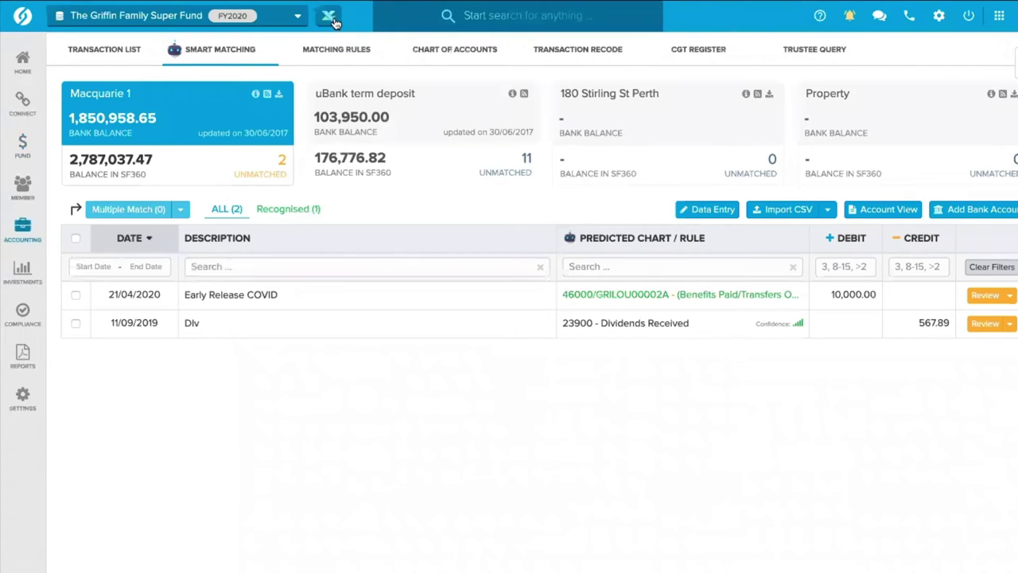
- Examine the first member's transactions under account 24200 Contributions in the Account View, and close the view
click(331, 18)
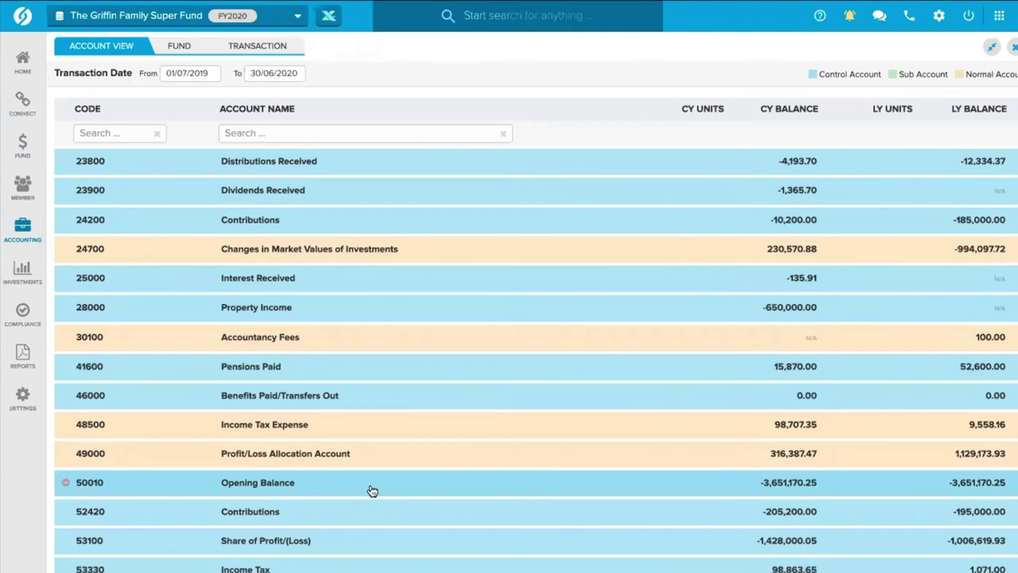
click(319, 222)
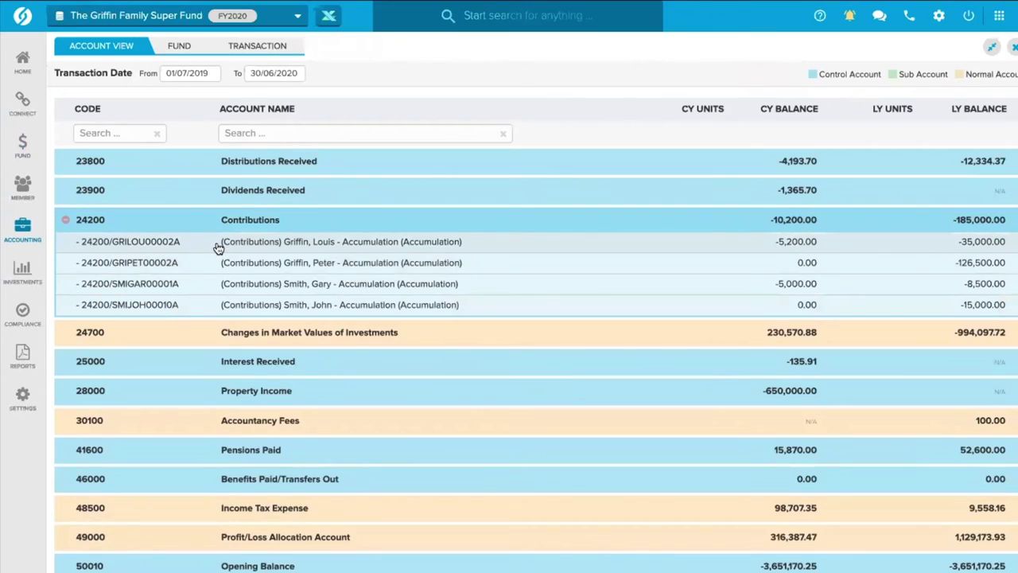
click(257, 246)
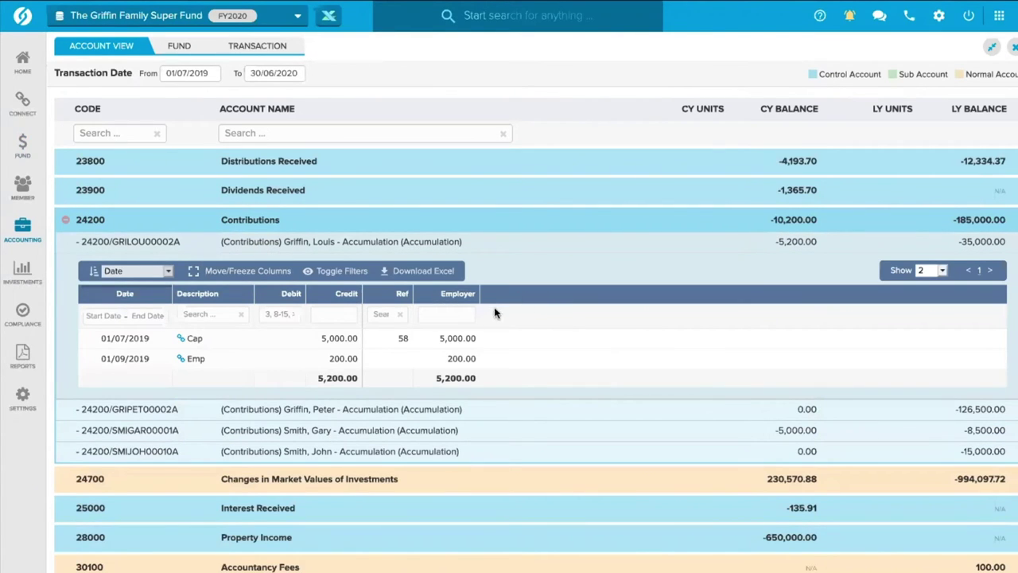
click(328, 16)
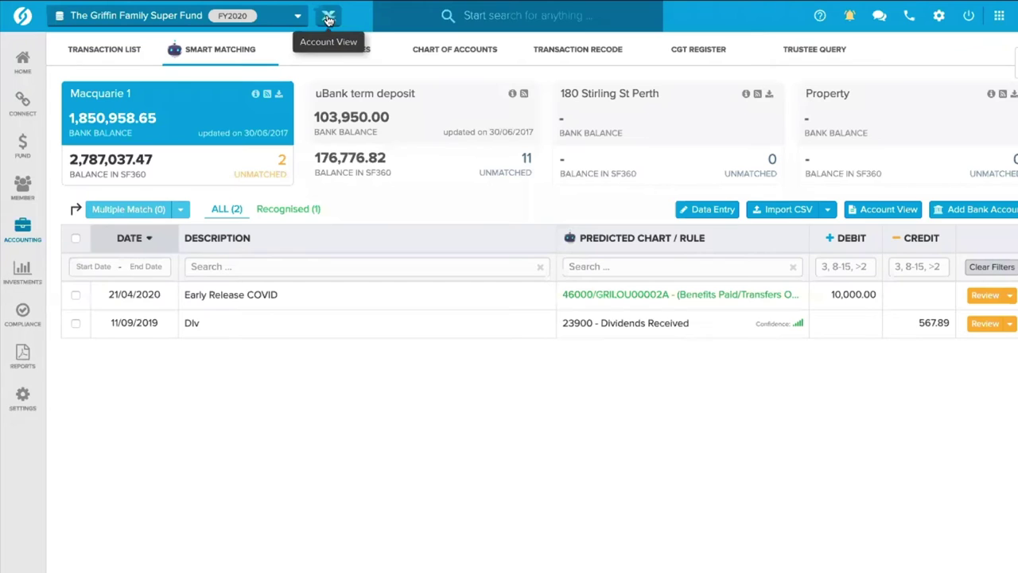
- Reopen the Account View, examine the filters of its Fund search, and shrink and re-expand the window
click(328, 20)
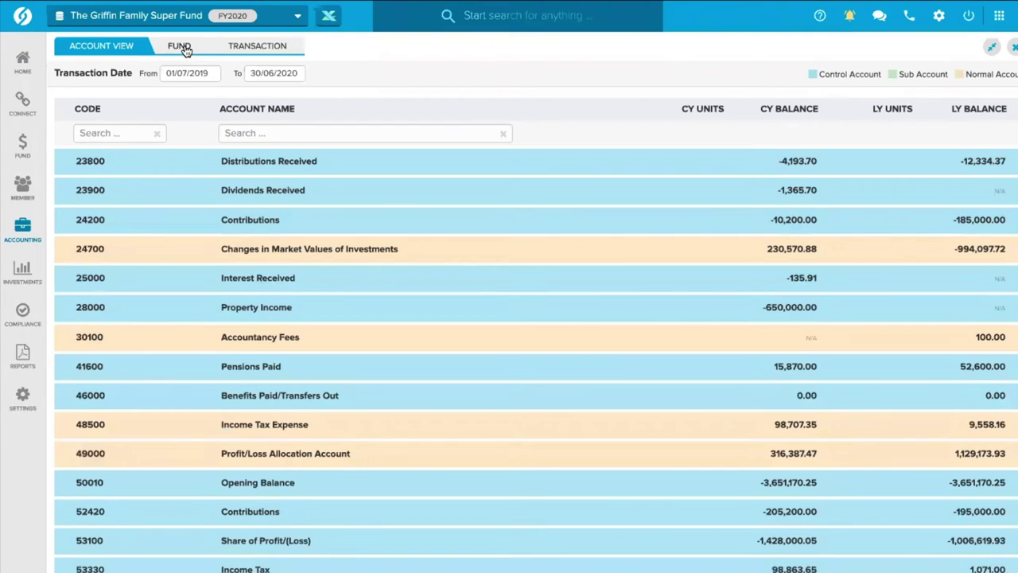
click(181, 46)
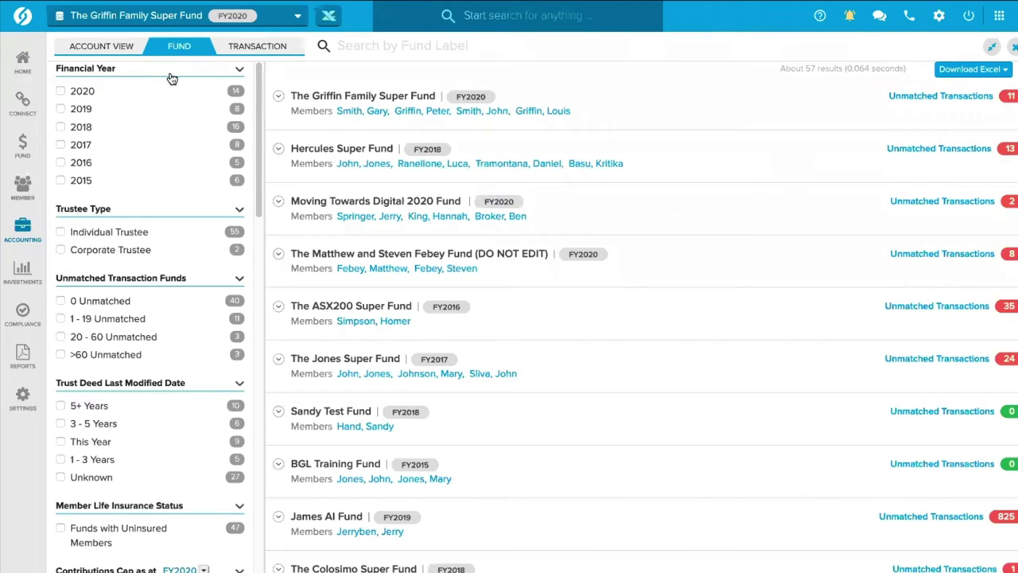
click(337, 19)
scroll(91, 310, down, 2)
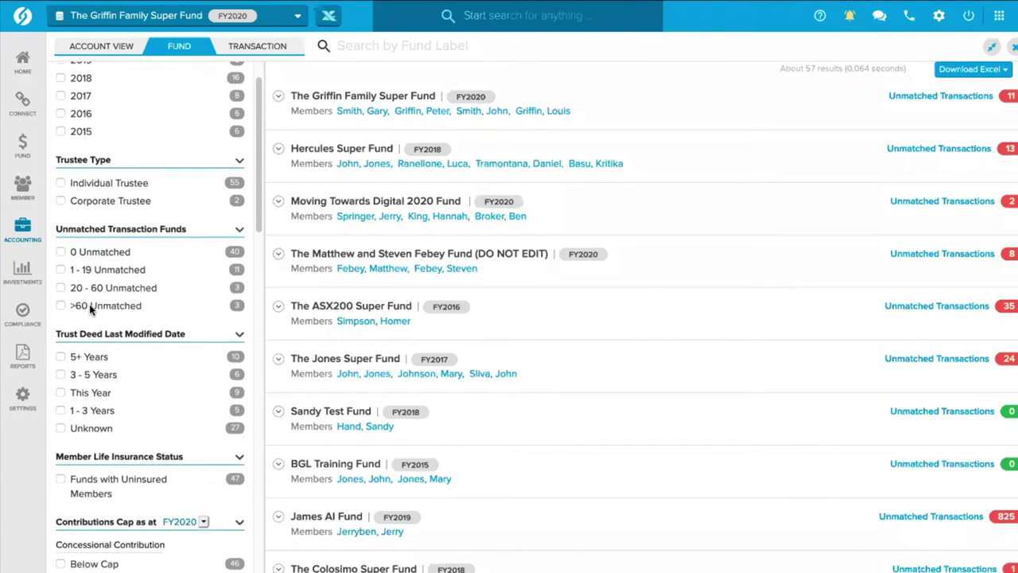
click(990, 49)
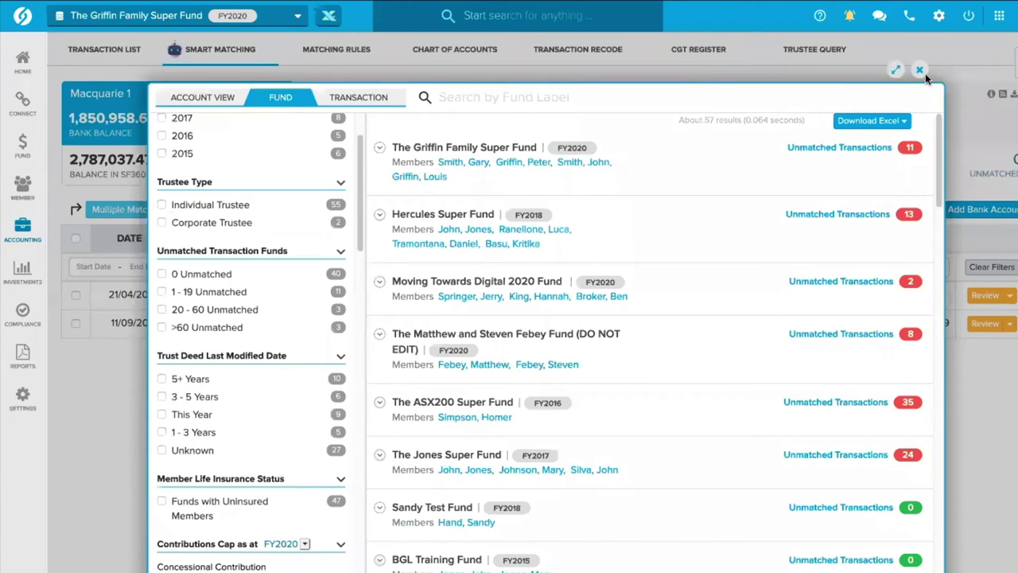
click(899, 71)
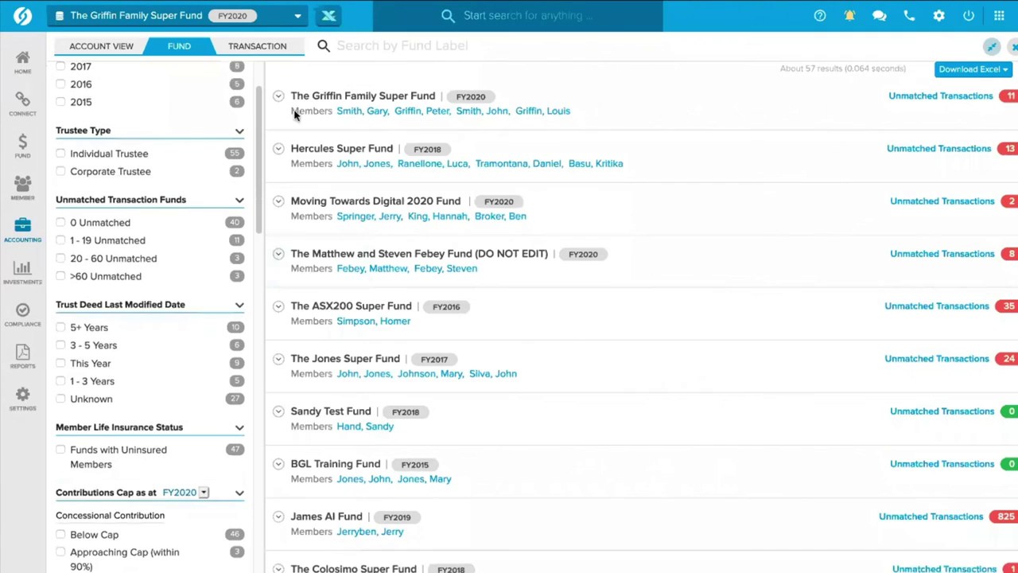
scroll(122, 110, down, 5)
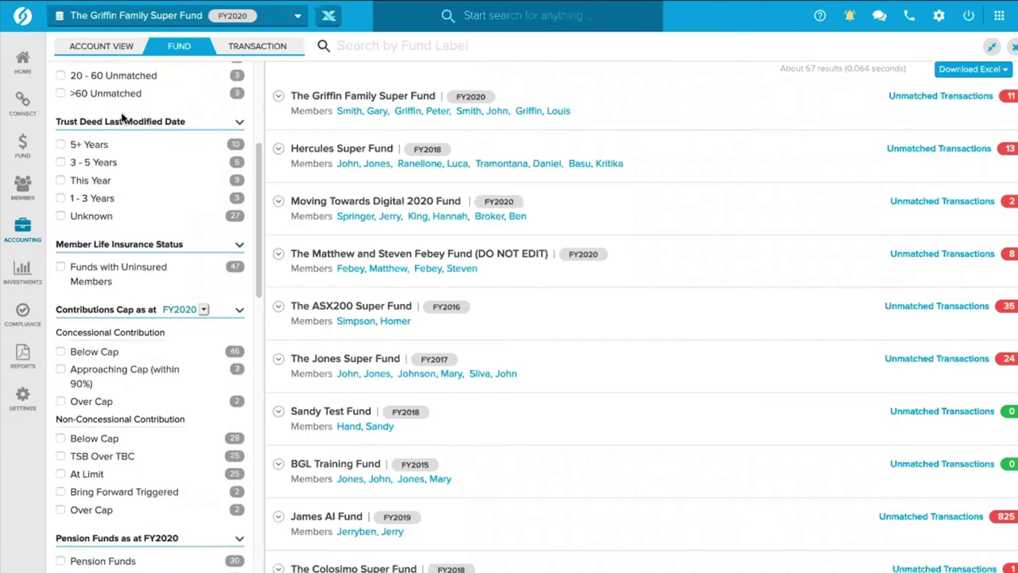
- Filter the funds by Pension Status for FY2020 Min Met and examine the expanded details of Moving Towards Digital 2020 Fund
scroll(123, 119, down, 3)
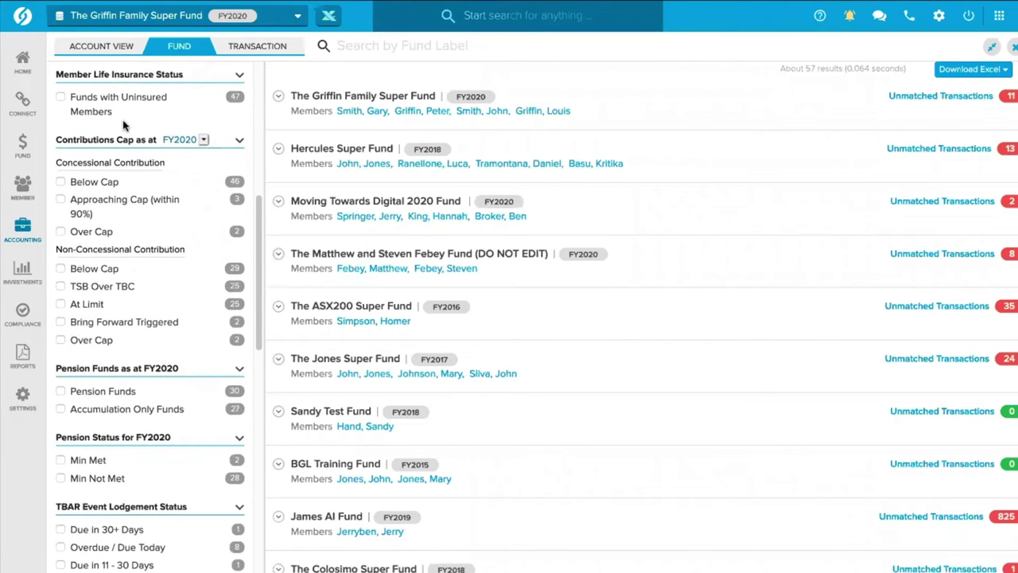
scroll(125, 142, down, 1)
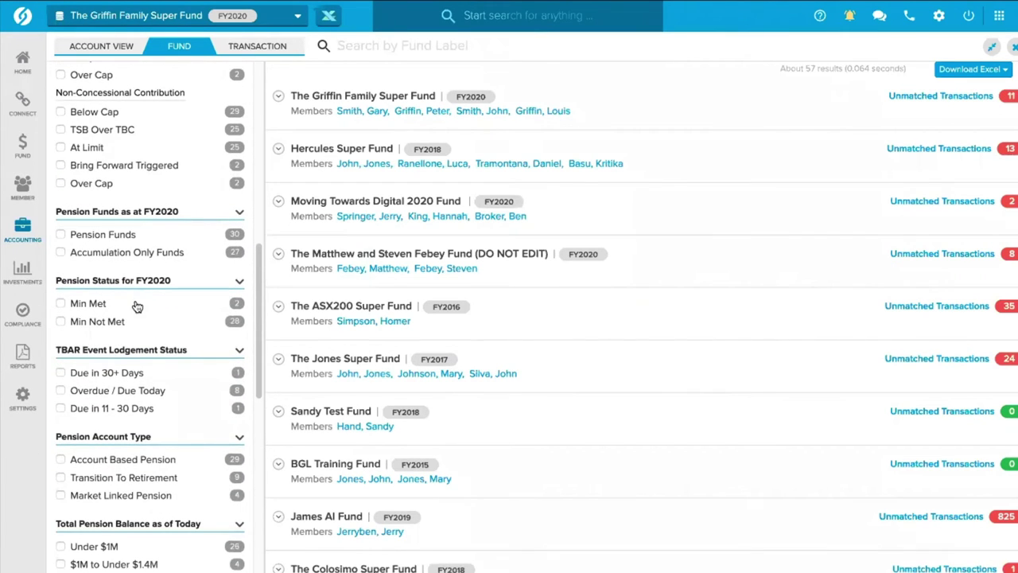
click(79, 306)
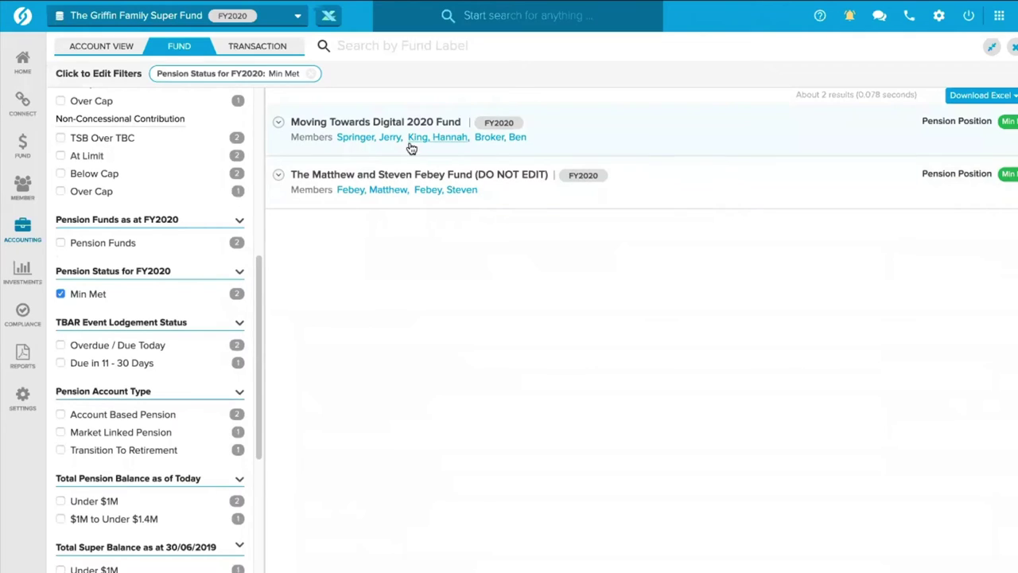
click(278, 123)
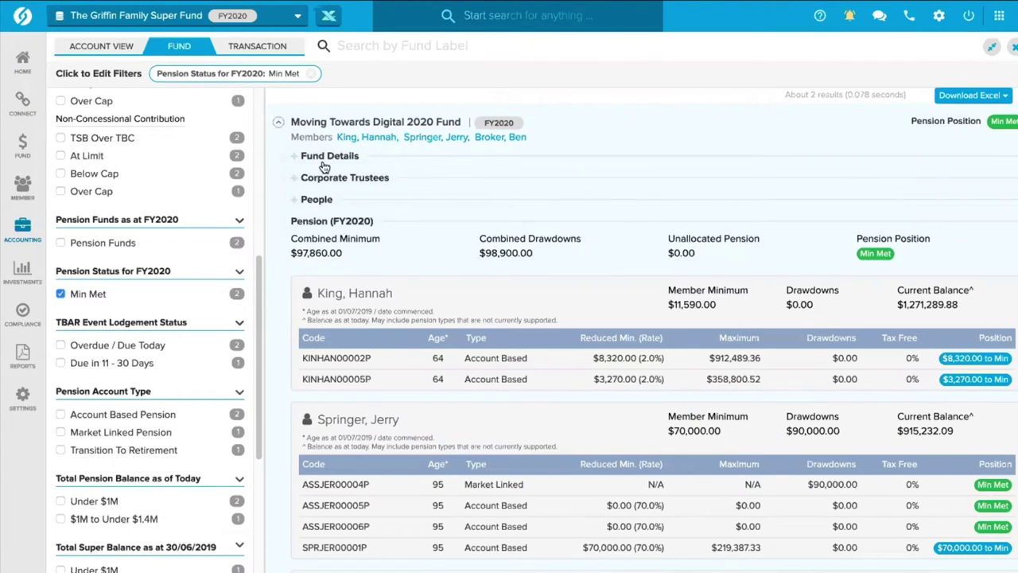
- Switch the Pension Status for FY2020 filter to Min Not Met and download the Pension export, opening it with Numbers
click(61, 294)
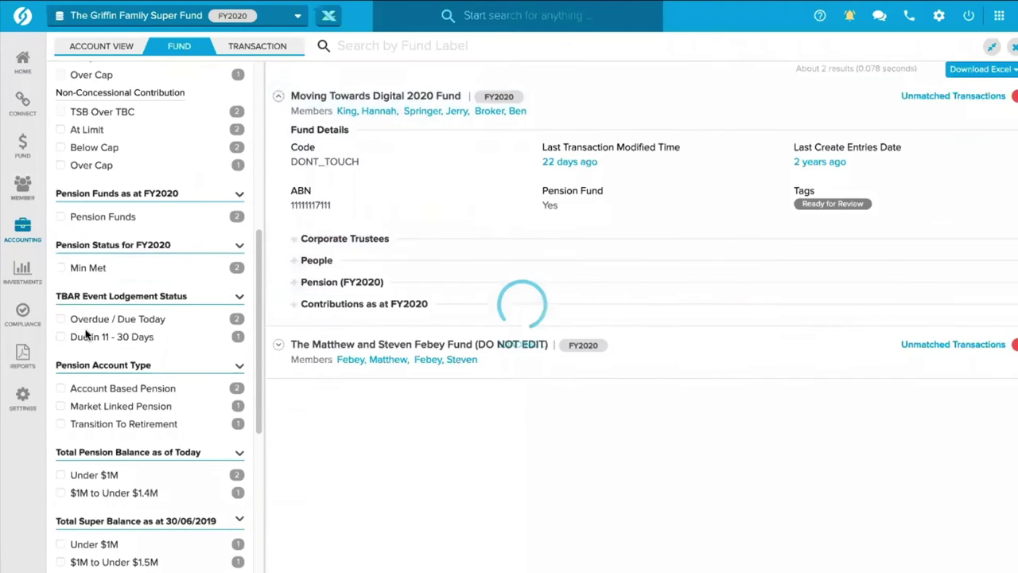
click(84, 322)
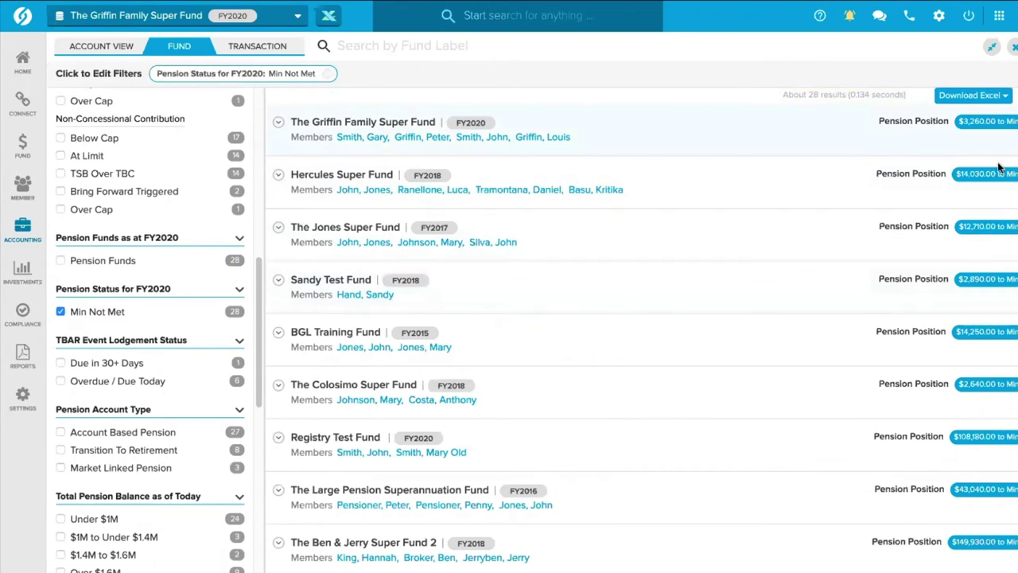
click(983, 96)
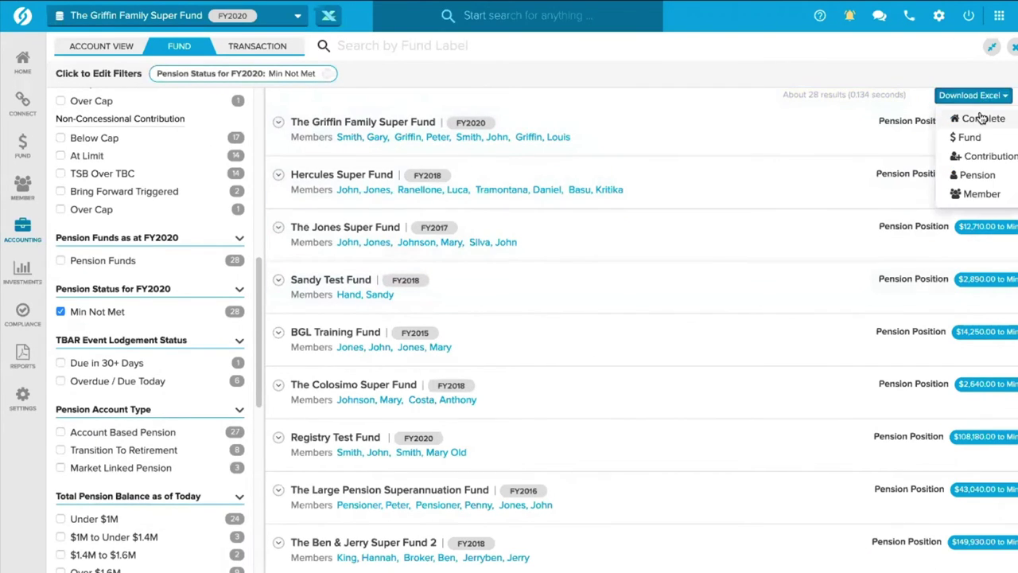
click(978, 183)
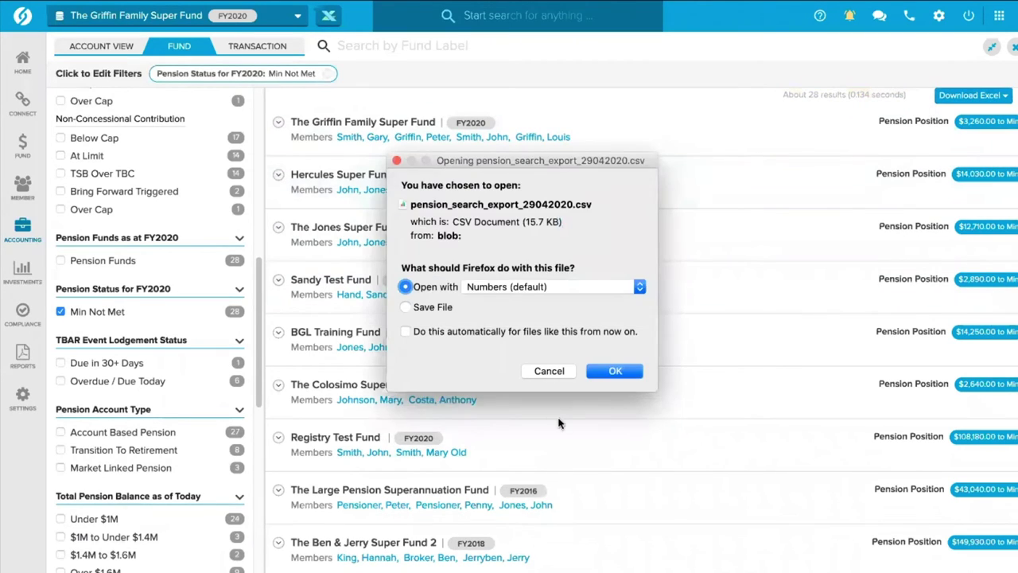
click(622, 370)
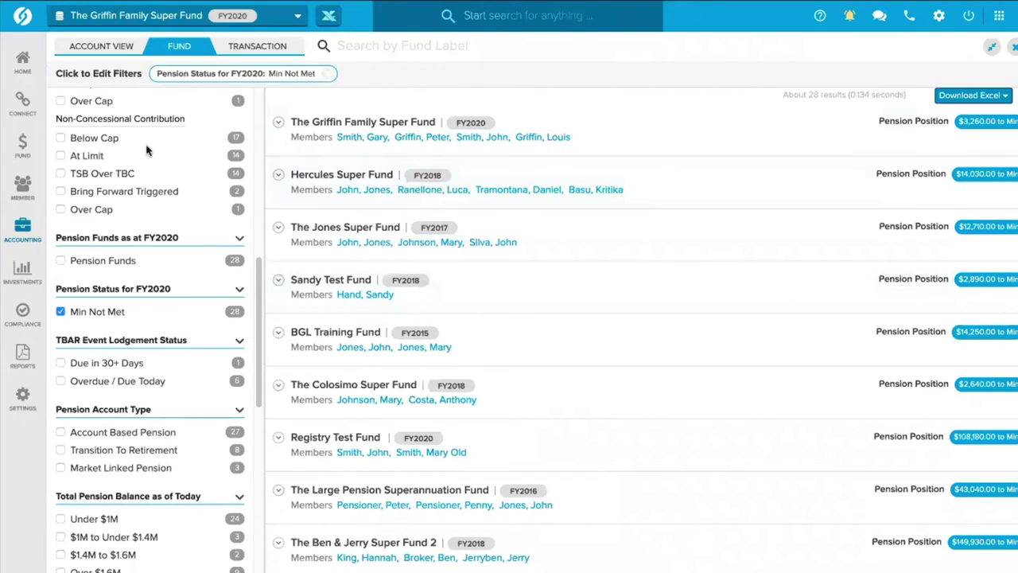
- Go to the Fund Workflow list, filter the funds to Financial Year 2020, and open that filter's options
mouse_move(38, 75)
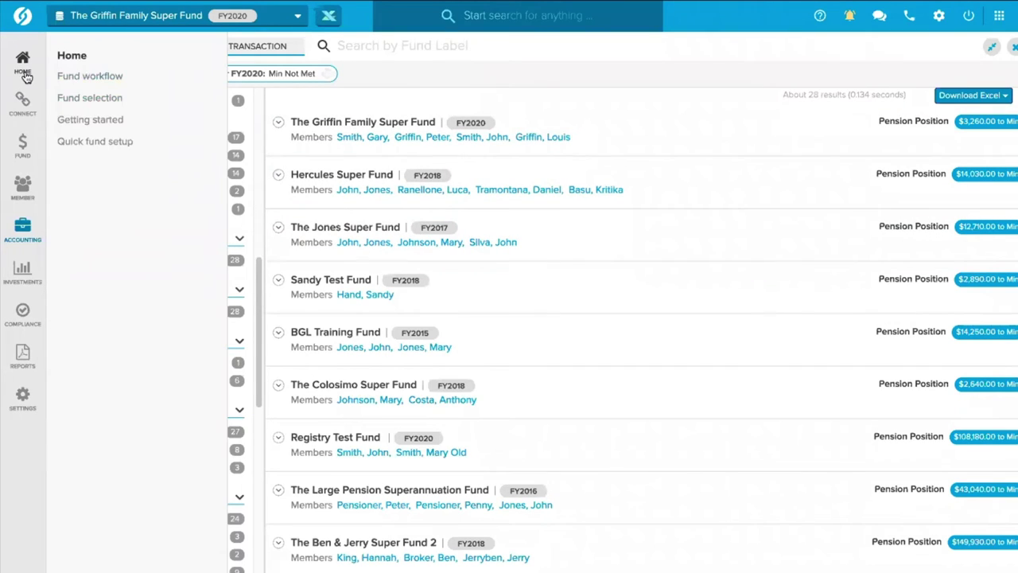
click(75, 76)
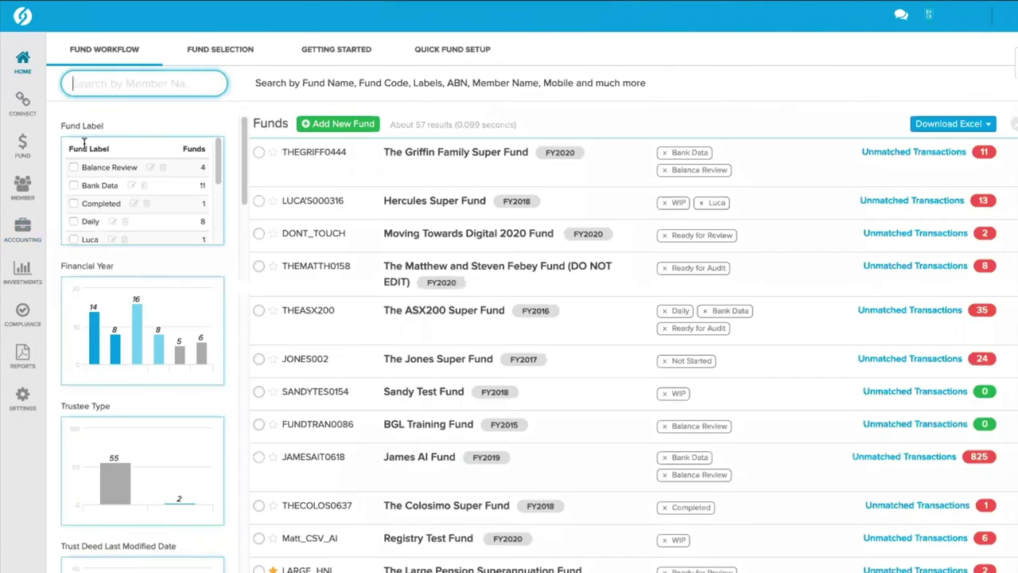
click(97, 345)
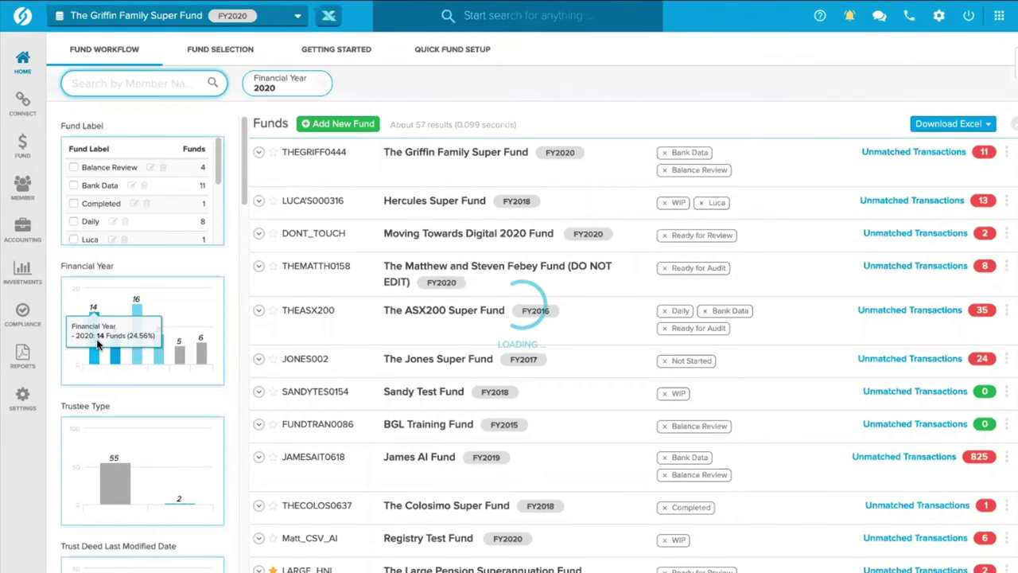
click(289, 86)
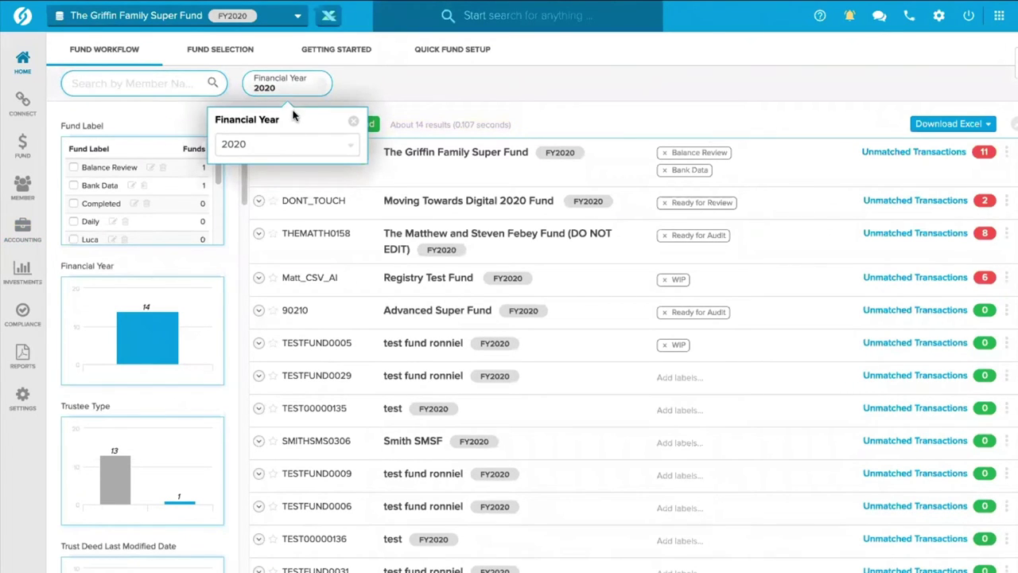
- Narrow the funds to FY2019 Lodgement Status Not Validated and check the options of that filter
scroll(181, 456, down, 1)
scroll(181, 455, down, 5)
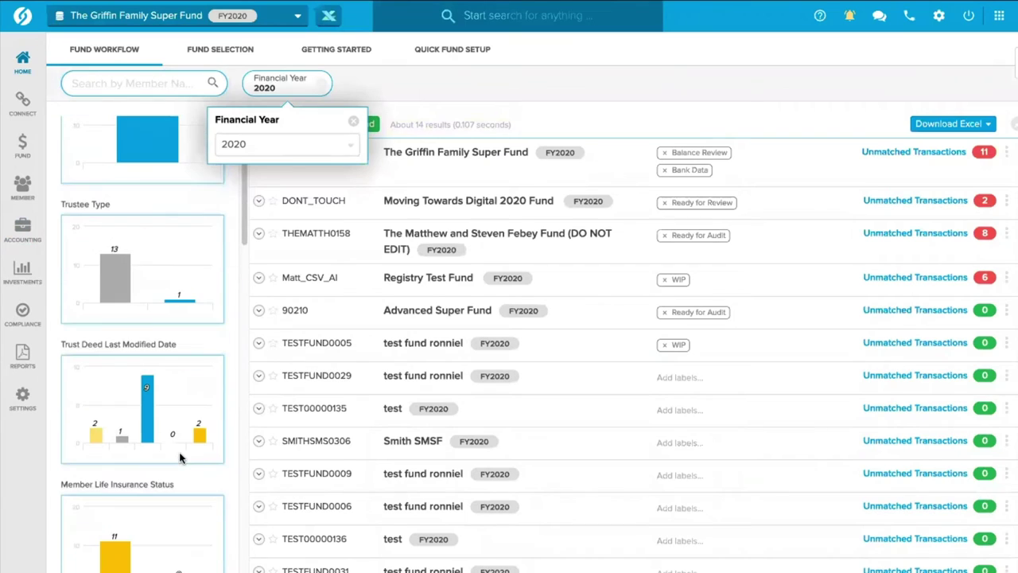
scroll(180, 457, down, 7)
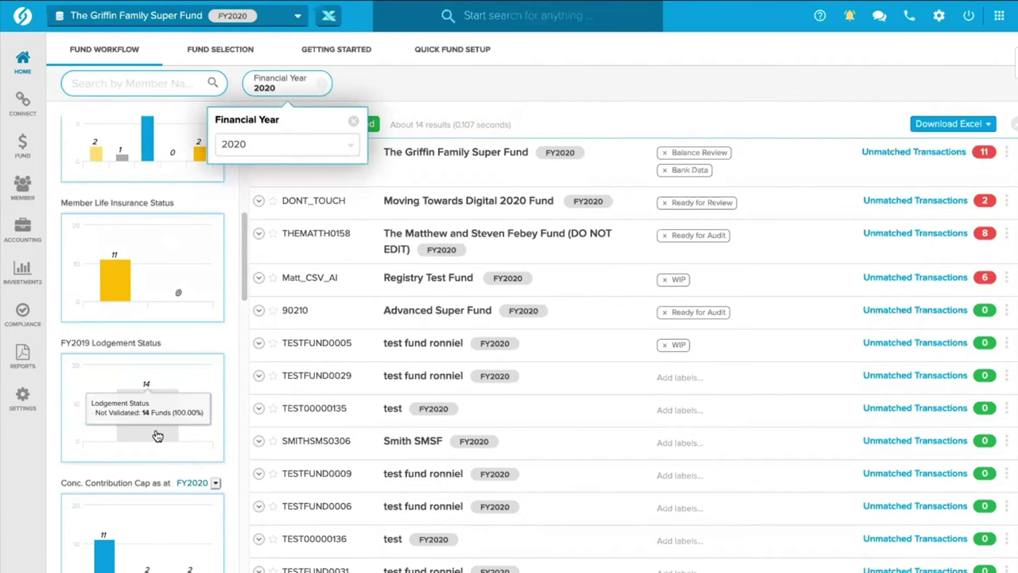
click(158, 433)
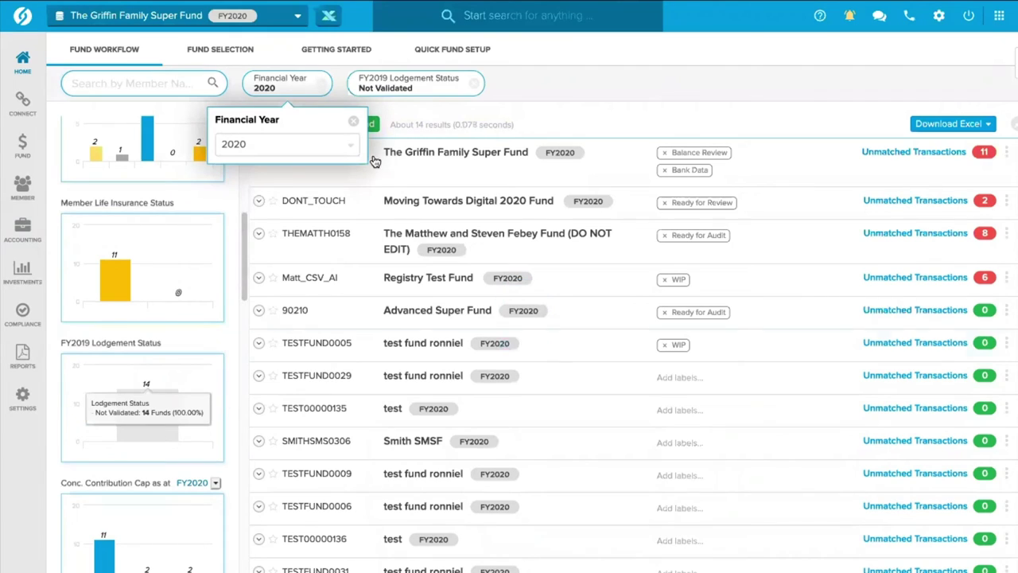
click(397, 89)
click(395, 145)
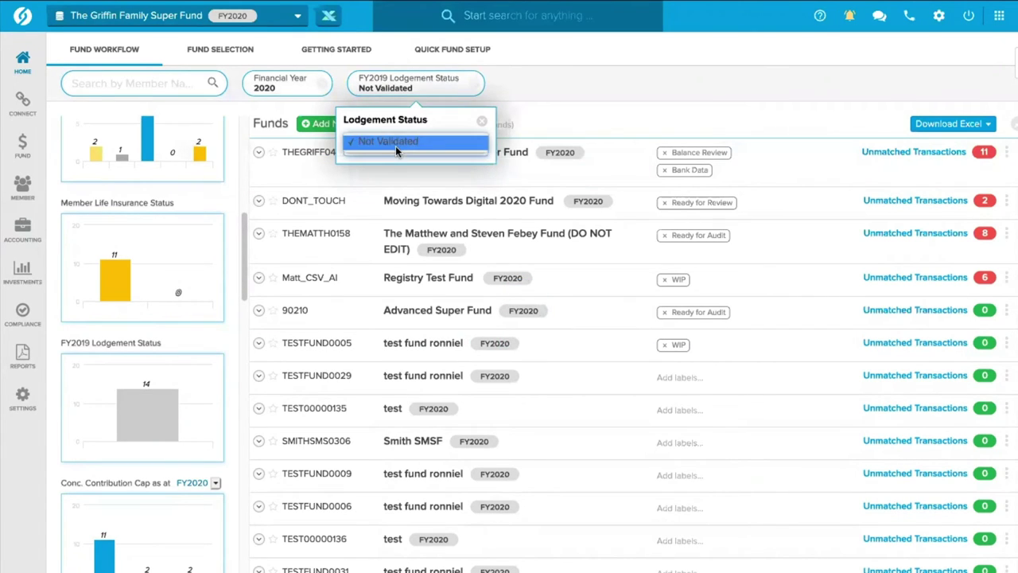
click(395, 146)
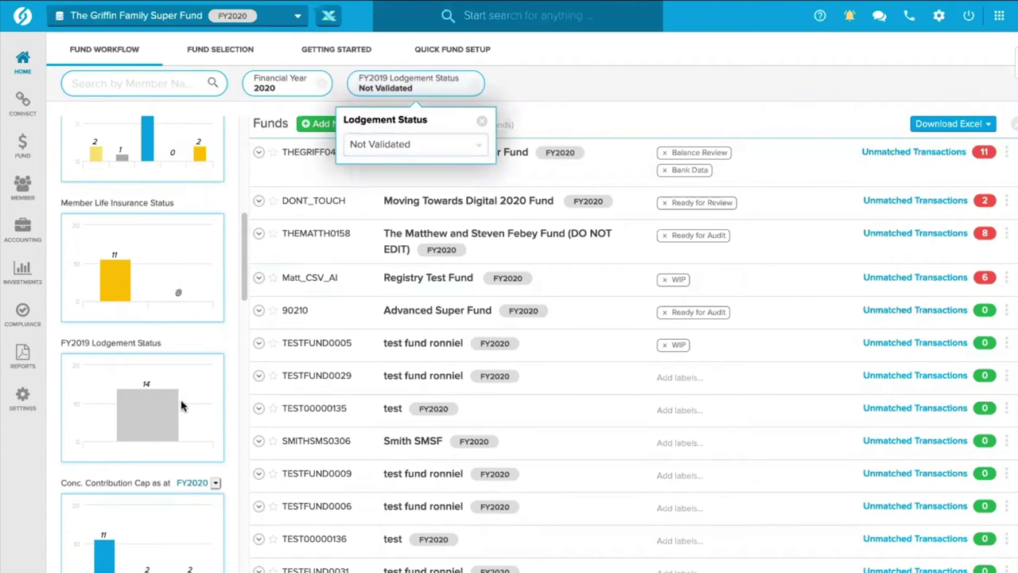
- Narrow the list further to Pension Funds as at FY2020 and close the open Lodgement Status options
scroll(179, 404, down, 3)
scroll(182, 410, down, 4)
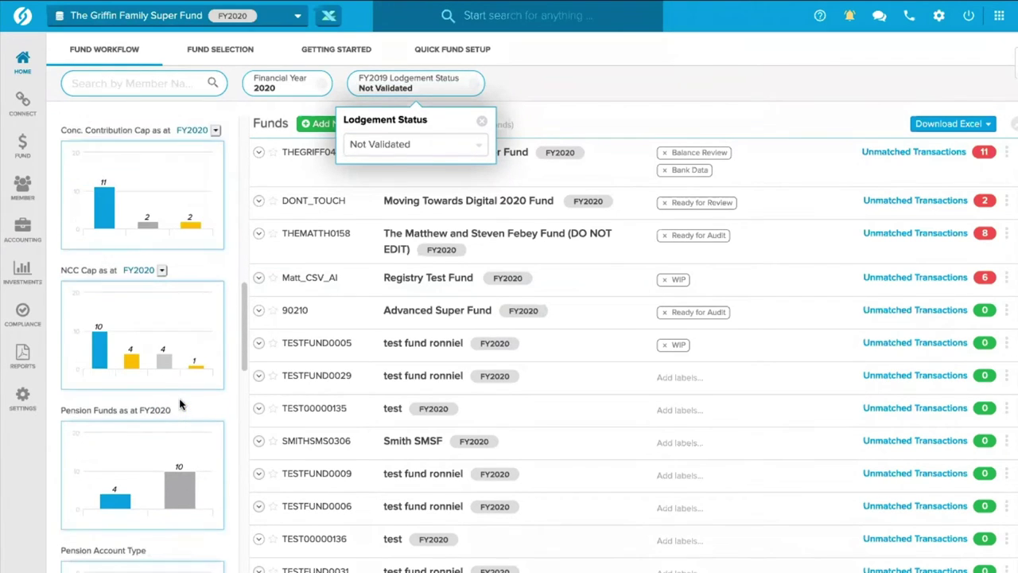
click(113, 446)
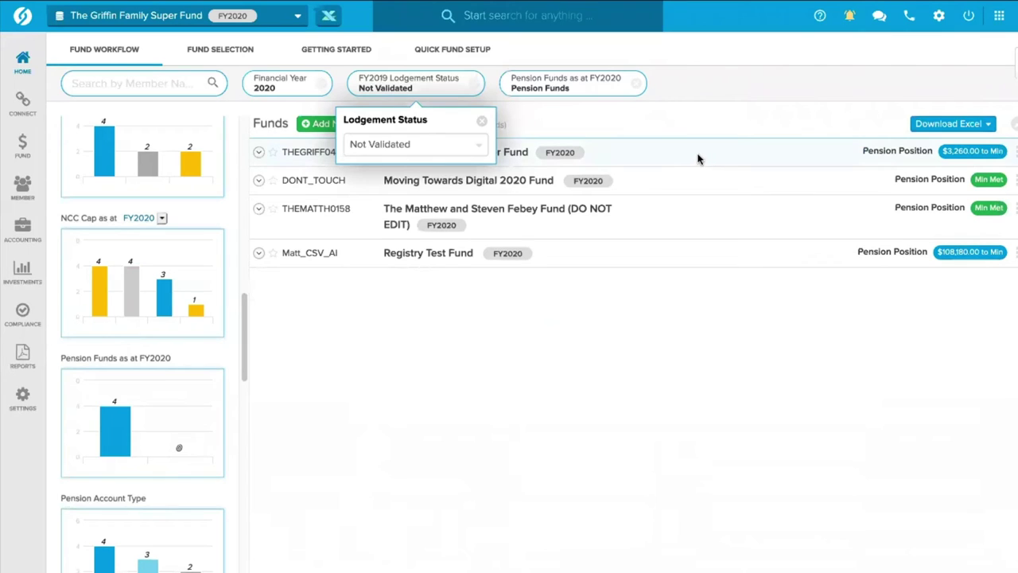
click(481, 120)
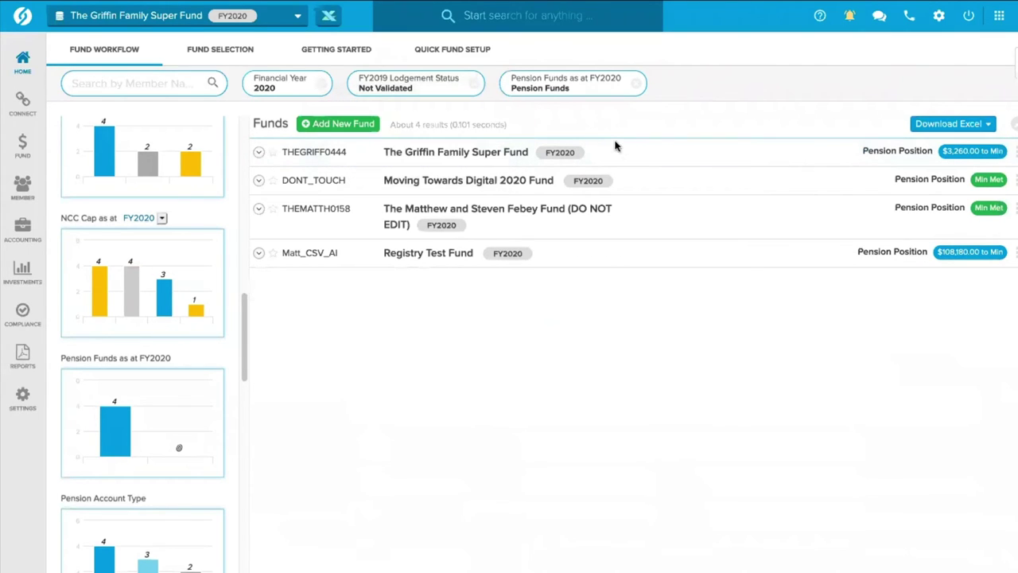
mouse_move(620, 152)
mouse_move(628, 230)
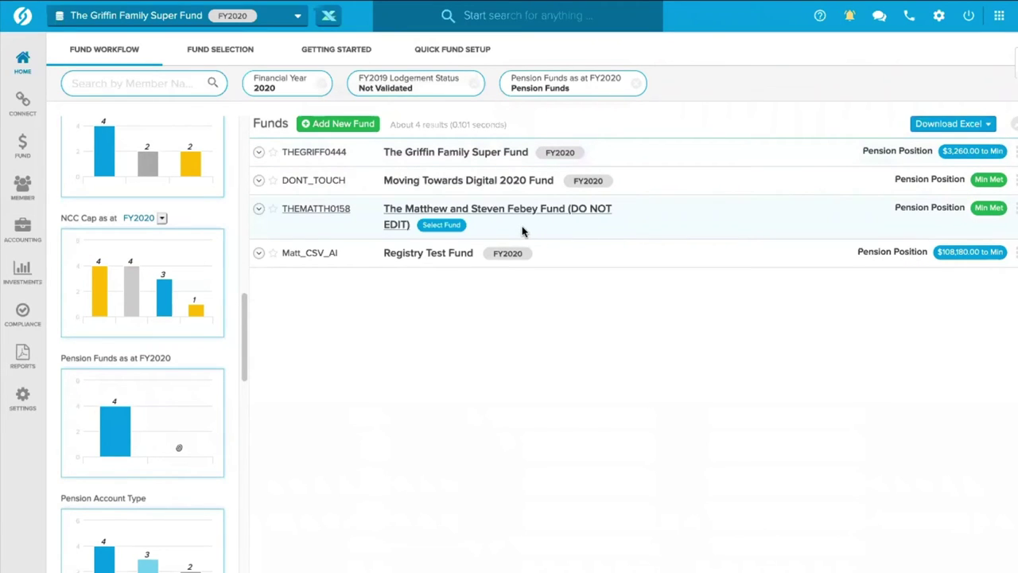
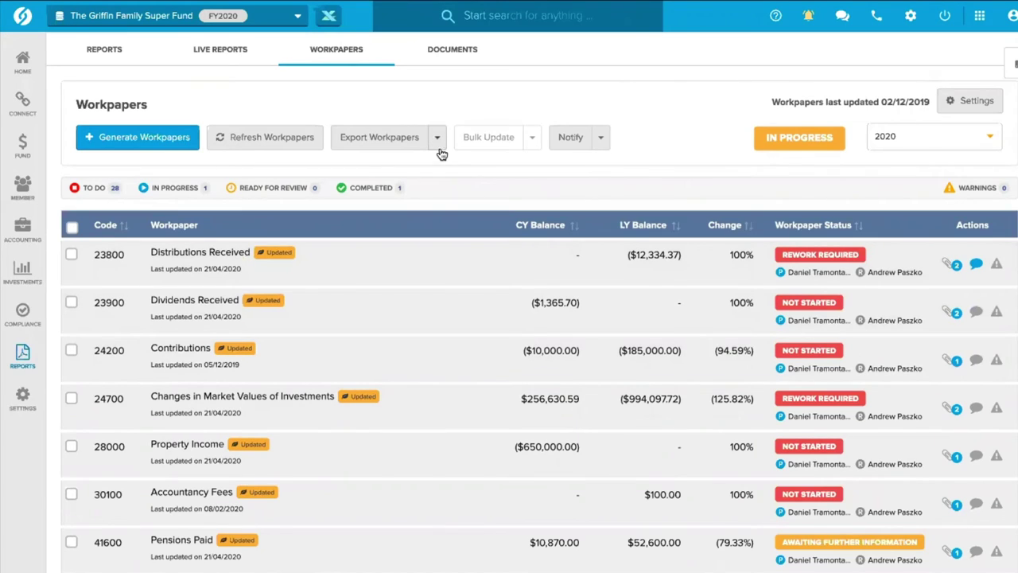
- Bulk update the status of all workpapers to In Progress
click(72, 228)
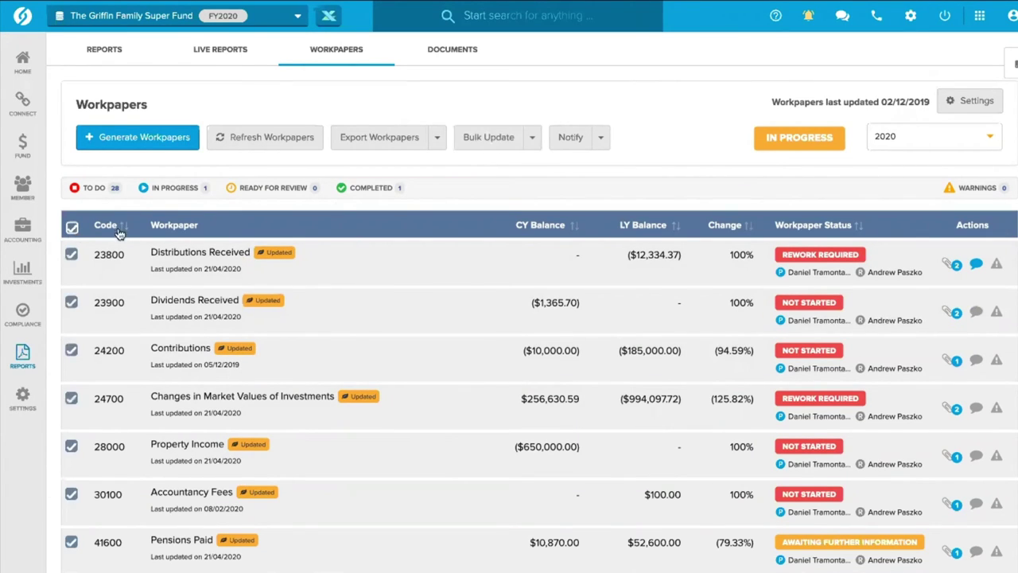
click(532, 138)
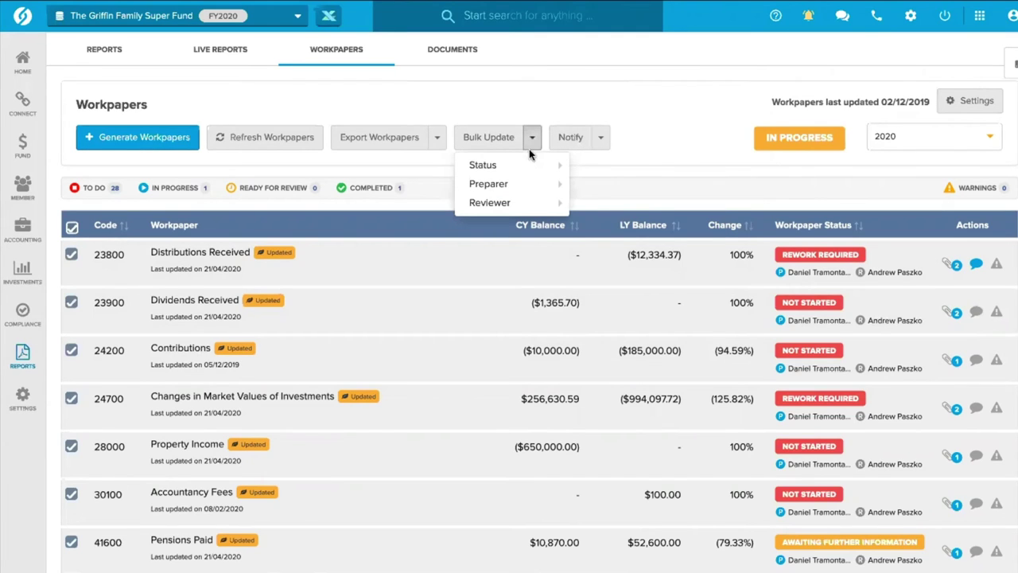
mouse_move(529, 167)
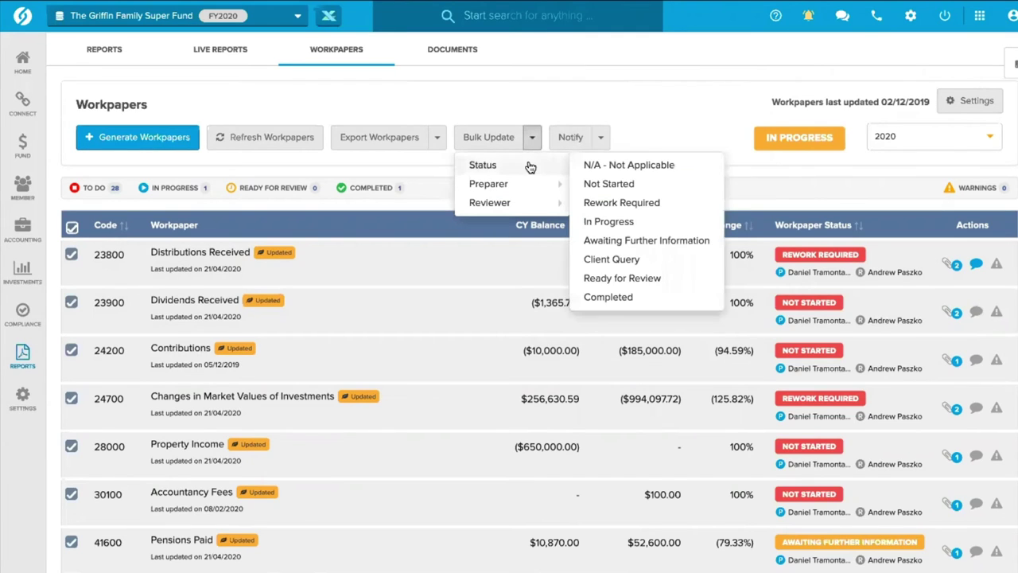
click(611, 222)
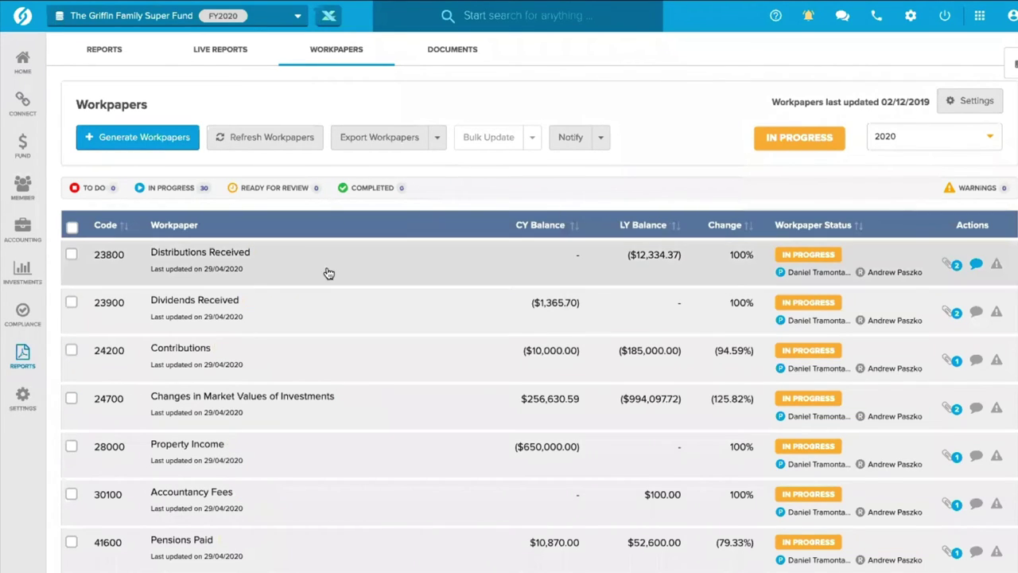
- Open workpaper B - Permanent Documents and add the item "new Chklist" to its additional checklist
scroll(293, 362, down, 5)
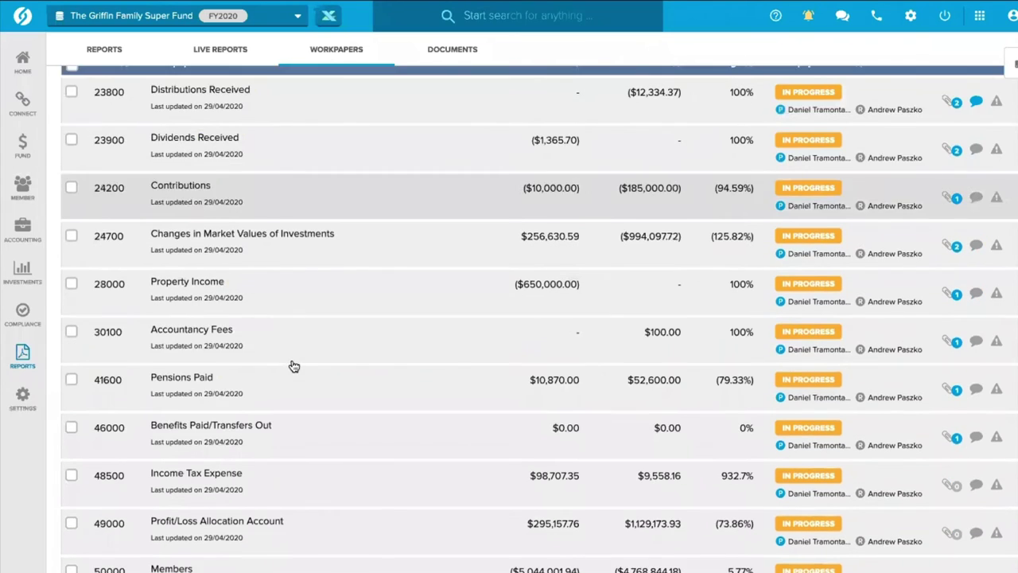
scroll(292, 366, down, 8)
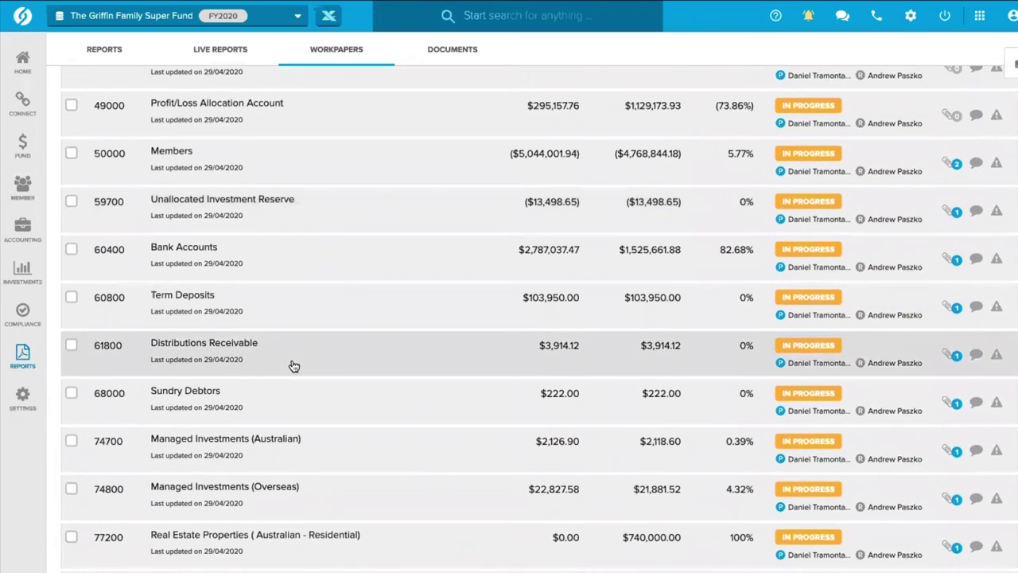
scroll(306, 405, down, 1)
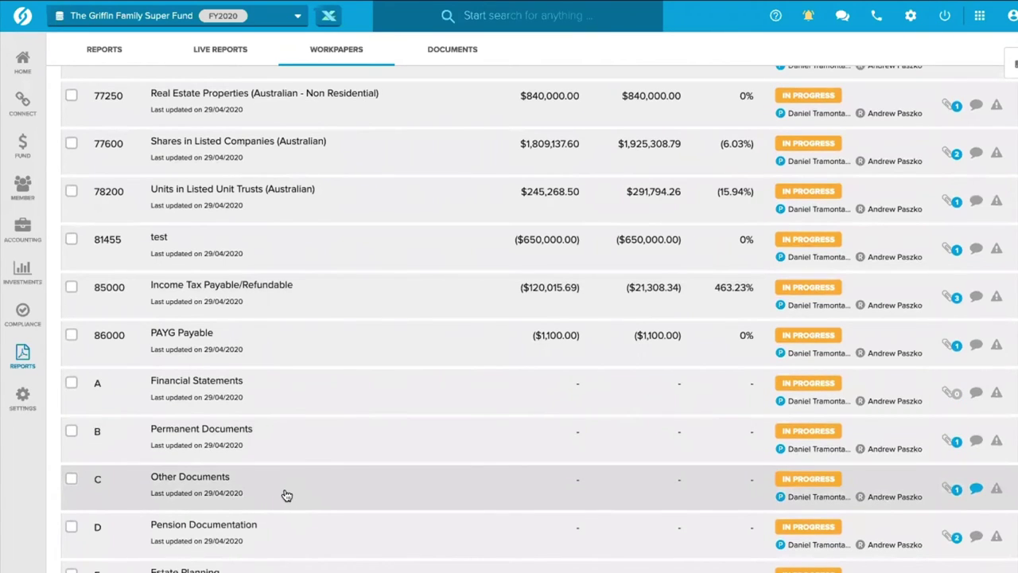
click(287, 457)
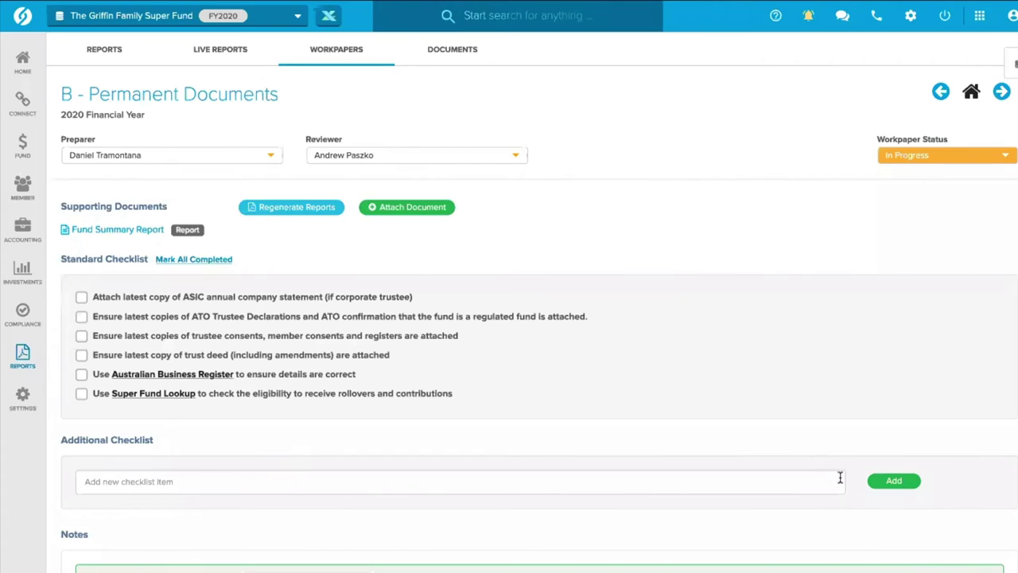
click(789, 477)
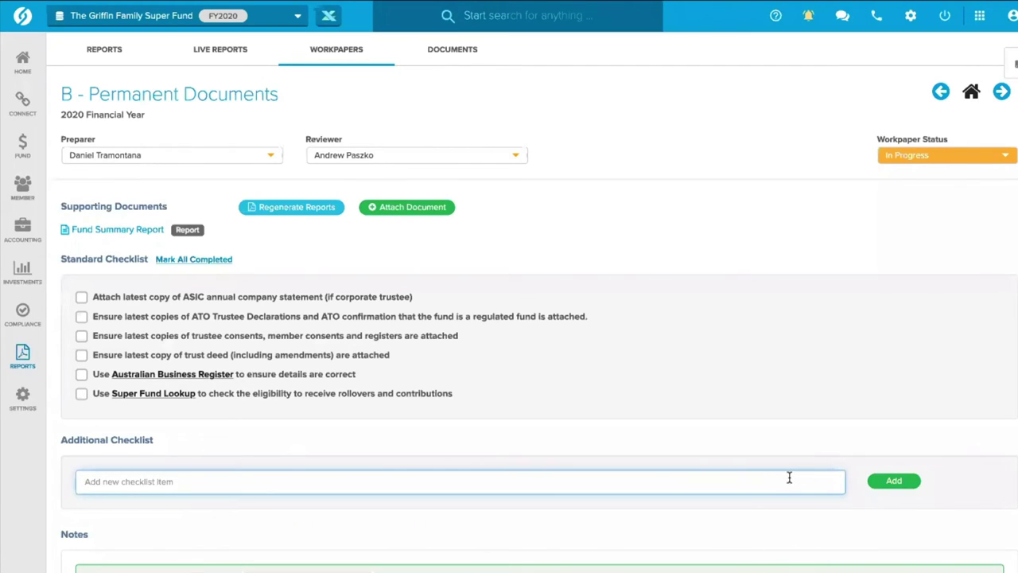
text(new Chklist)
click(893, 480)
- Add a note to the Permanent Documents workpaper reading "Note loaded Contract of sale" followed by the author's first name
scroll(509, 438, down, 3)
click(182, 543)
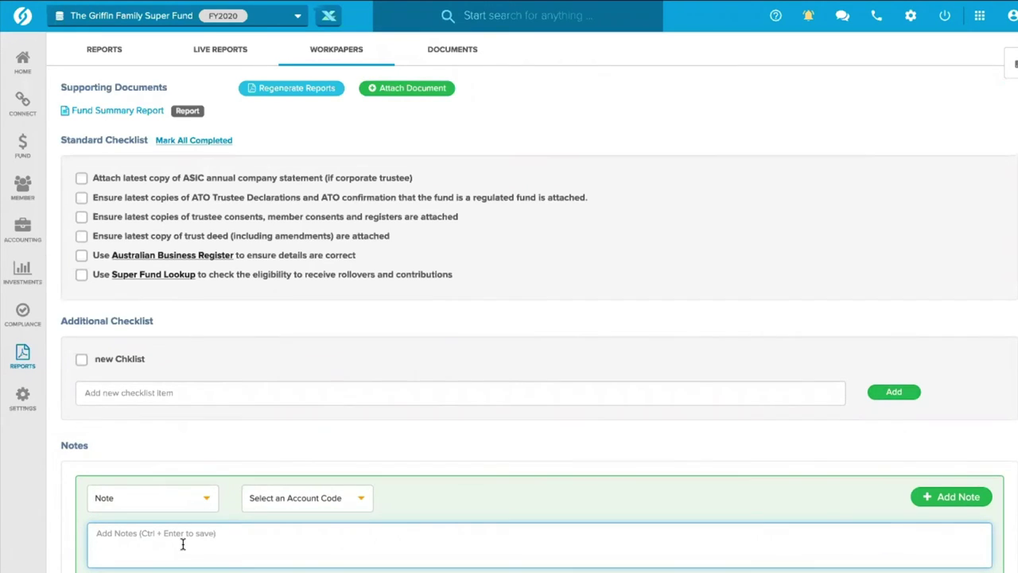
text(No)
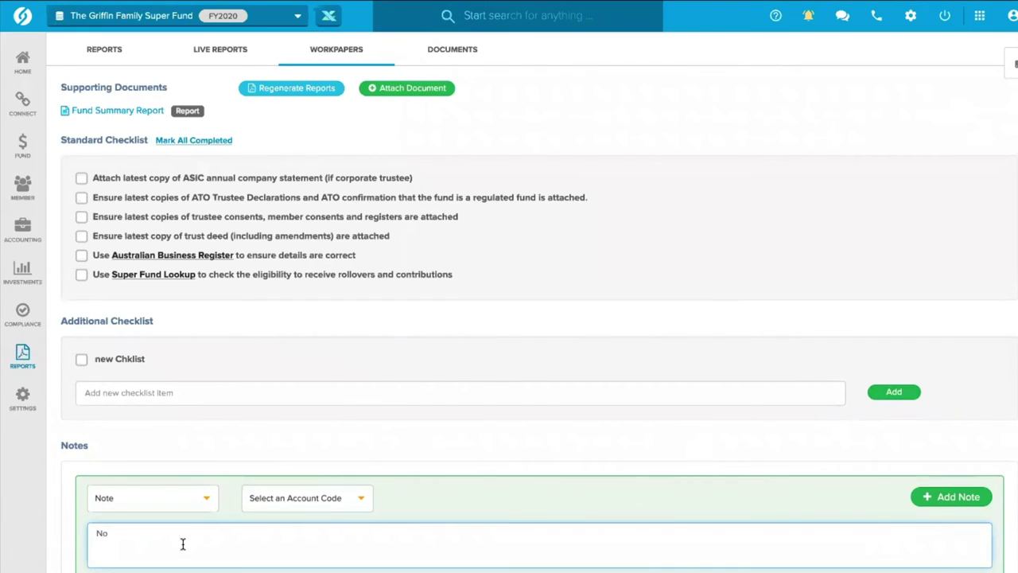
text(te loaded C)
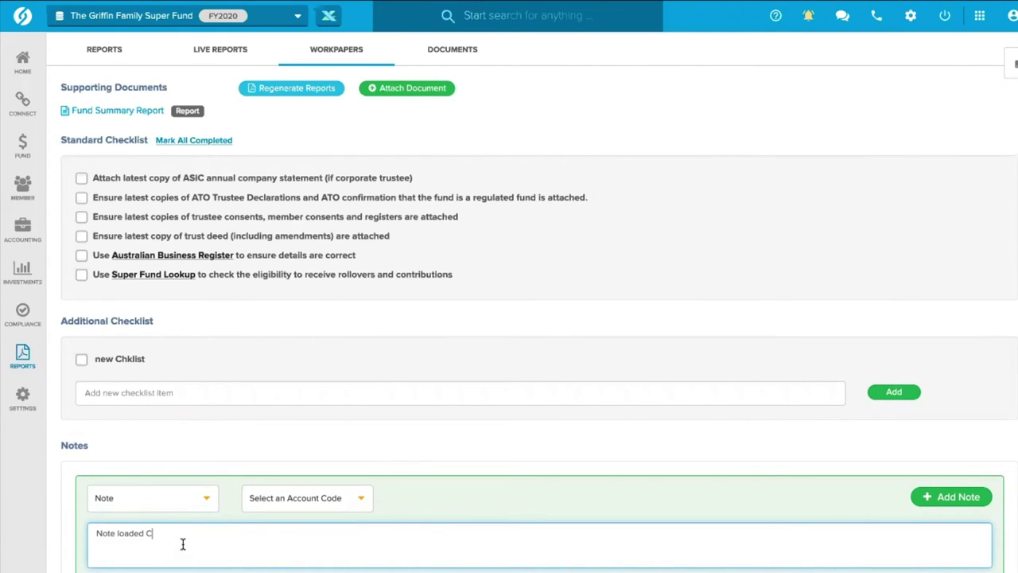
text(ontract of sale matt)
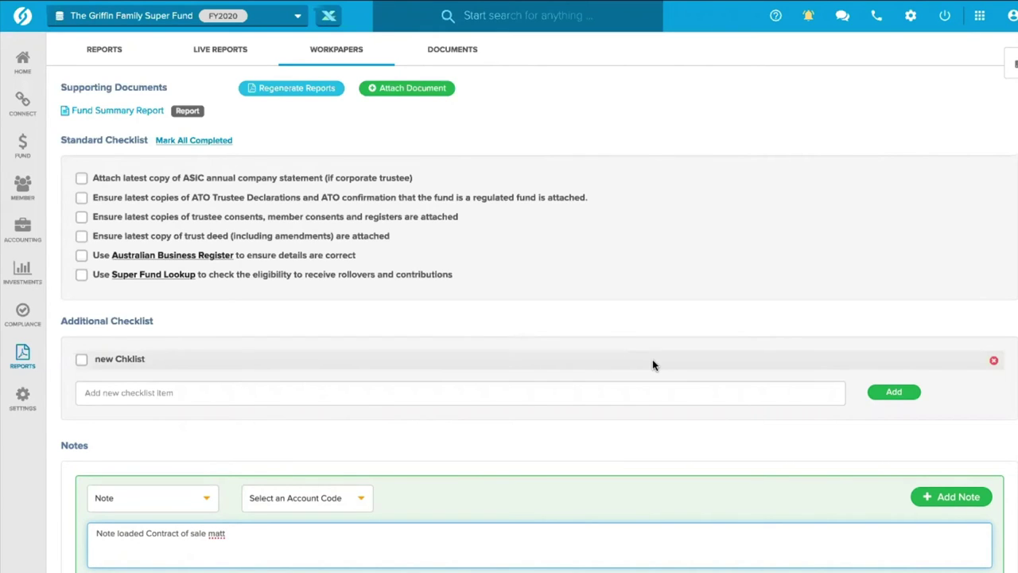
click(925, 495)
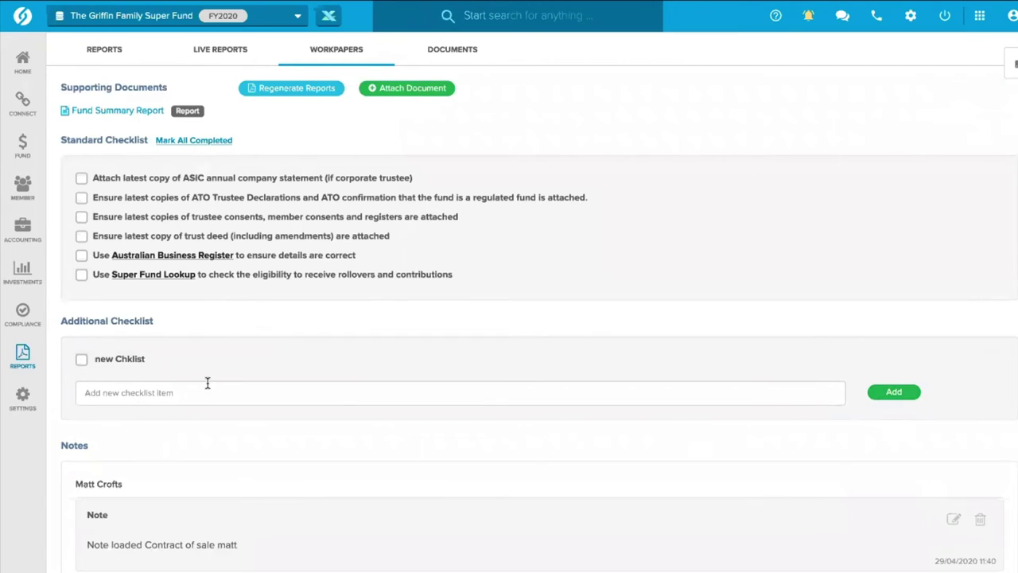
- View the files available to attach as supporting documents for the workpaper and close the list without attaching any
scroll(199, 238, up, 2)
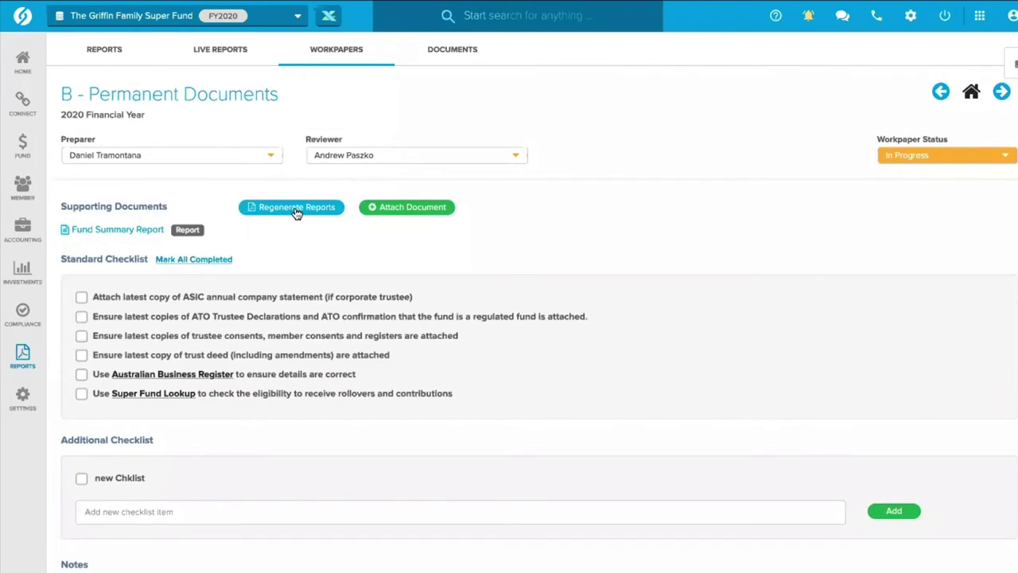
click(372, 209)
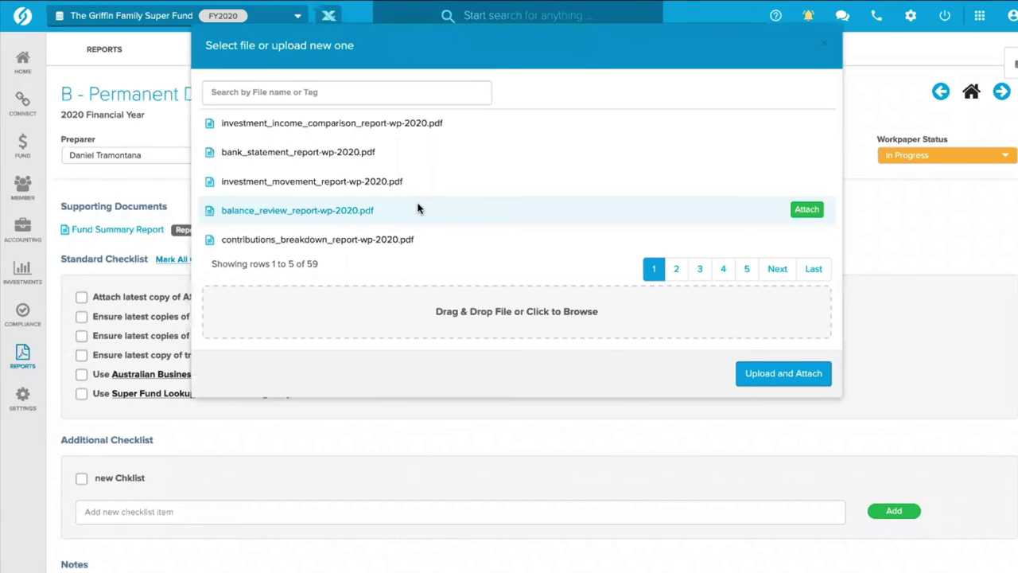
double_click(345, 135)
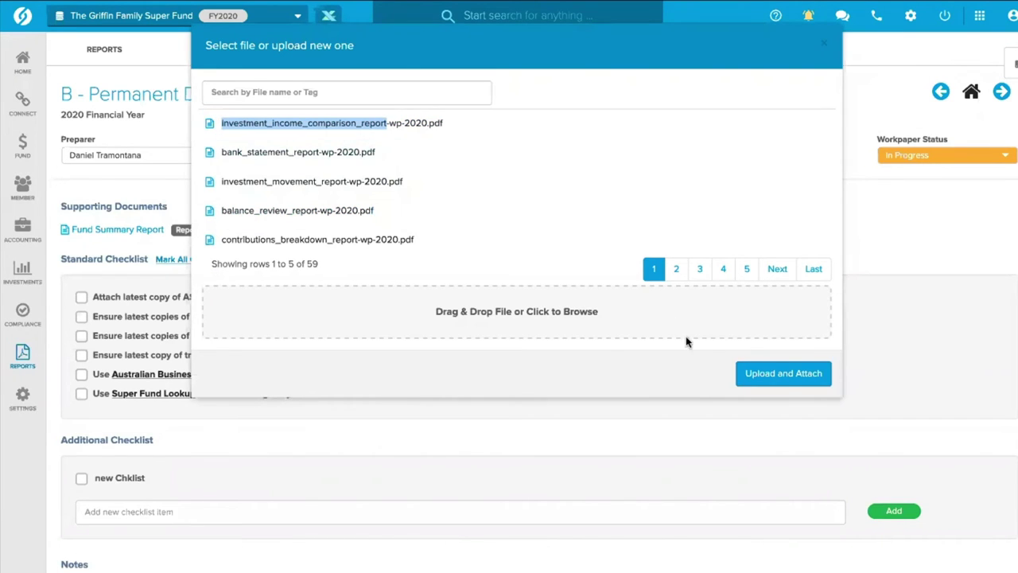
click(825, 44)
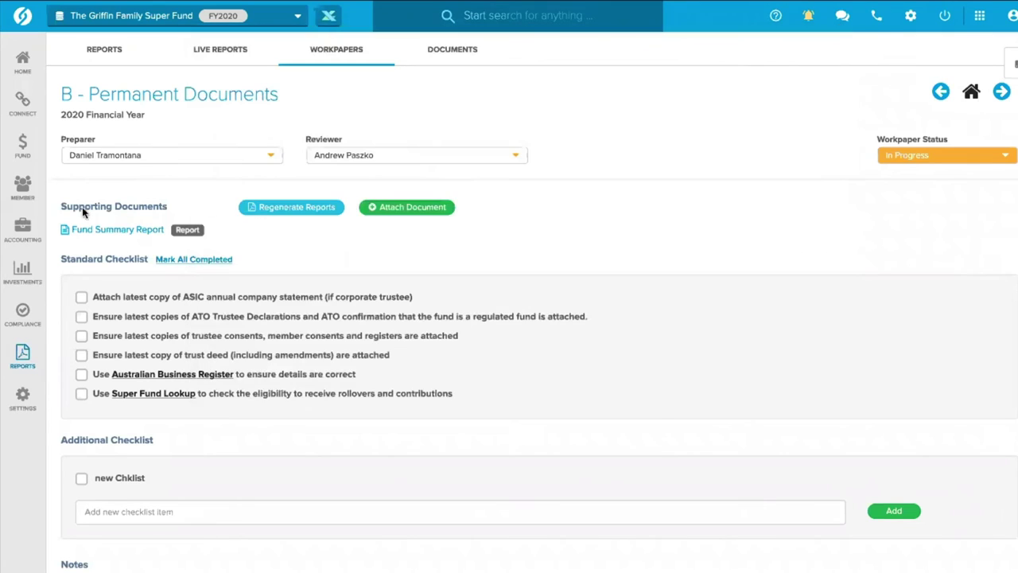
- Reassign the preparer of the Permanent Documents workpaper to a different staff member
click(141, 155)
click(140, 212)
click(100, 156)
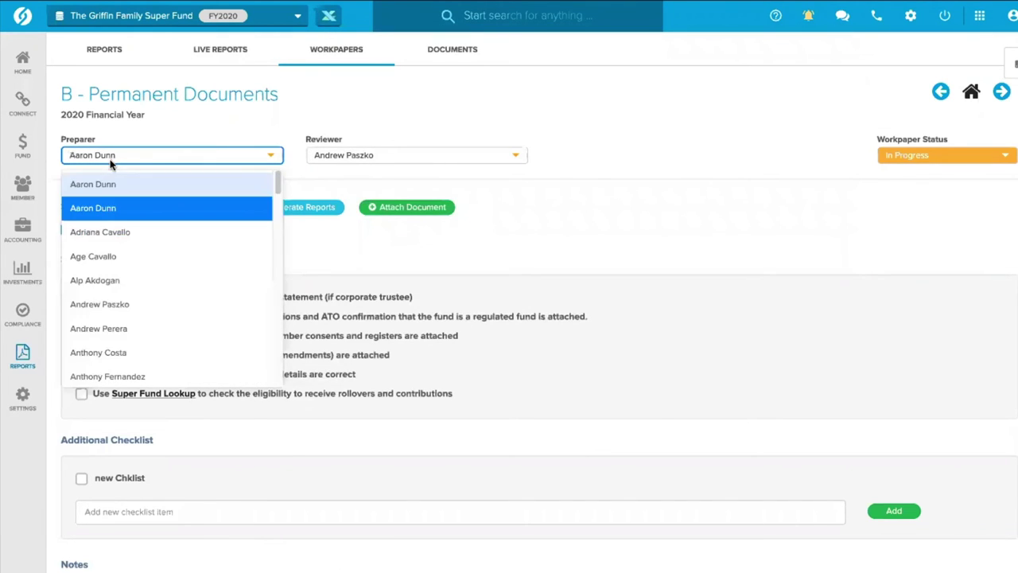
click(87, 276)
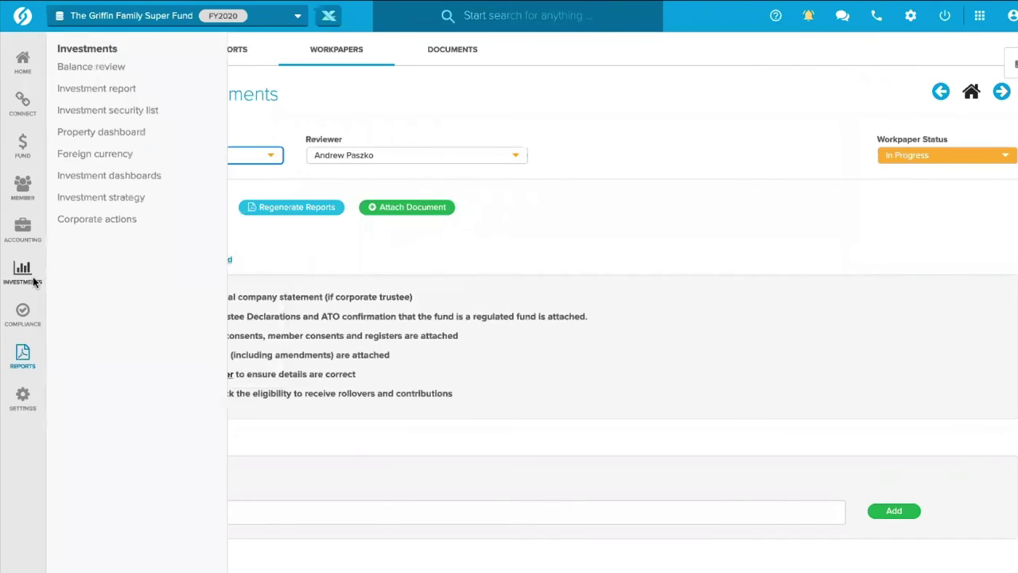
- Return to the workpaper list, open 23800 - Distributions Received and tick off the PM CAPITAL Asian Companies Fund account
click(971, 92)
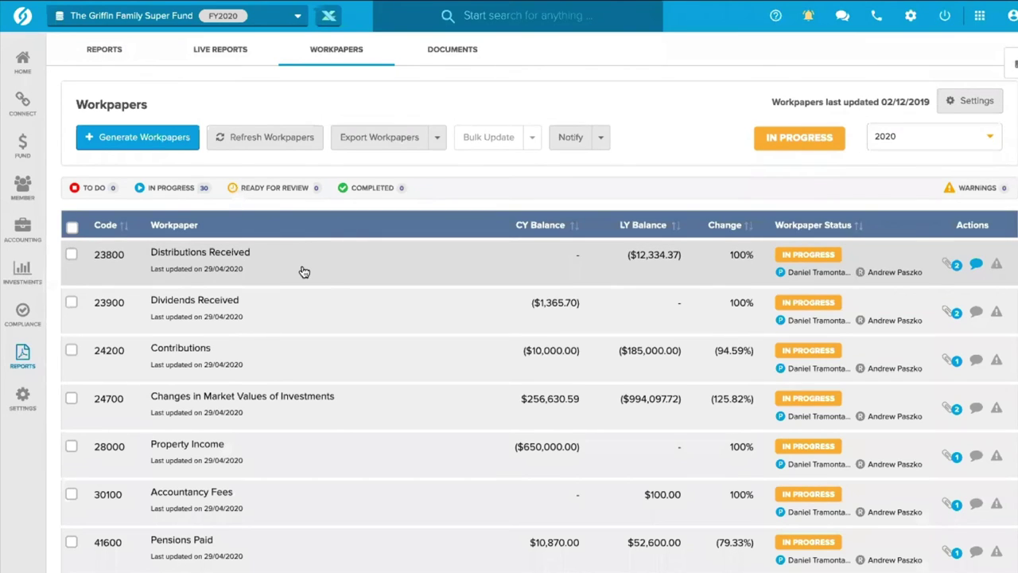
click(303, 272)
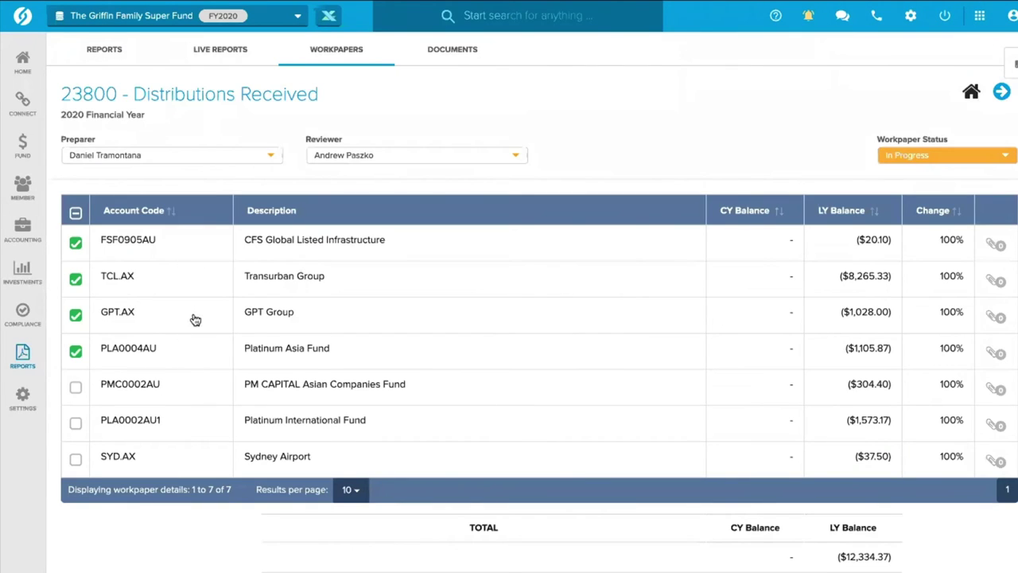
click(75, 386)
- View the Distribution Reconciliation Report among the supporting documents of Distributions Received, checking both pages, and close it
scroll(194, 383, down, 3)
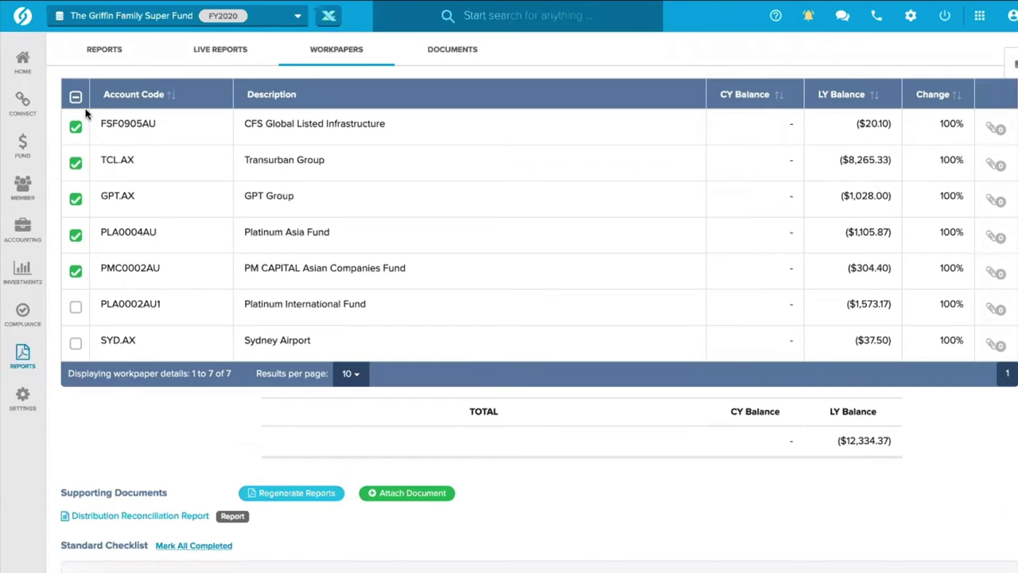
scroll(146, 348, down, 5)
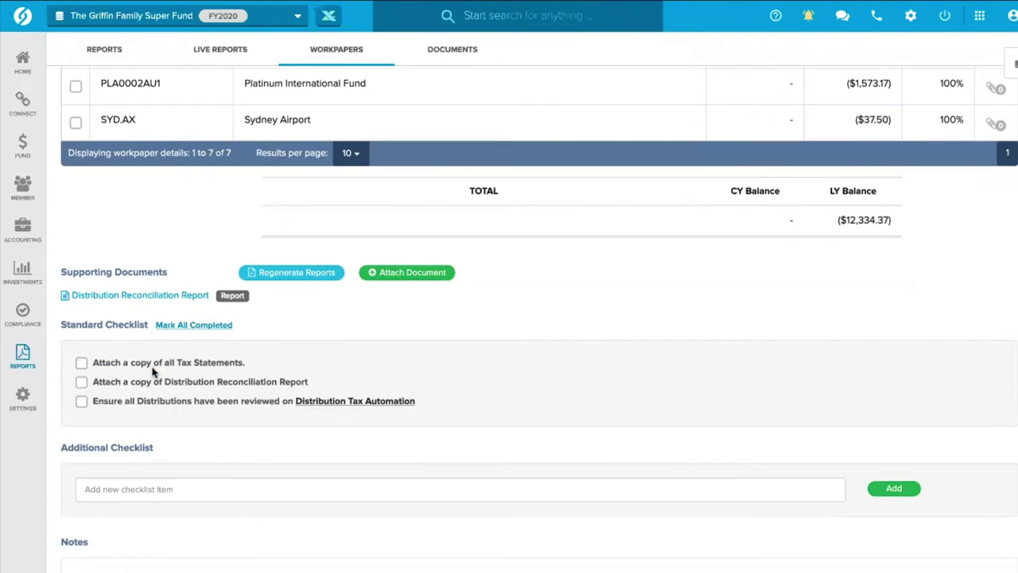
click(149, 298)
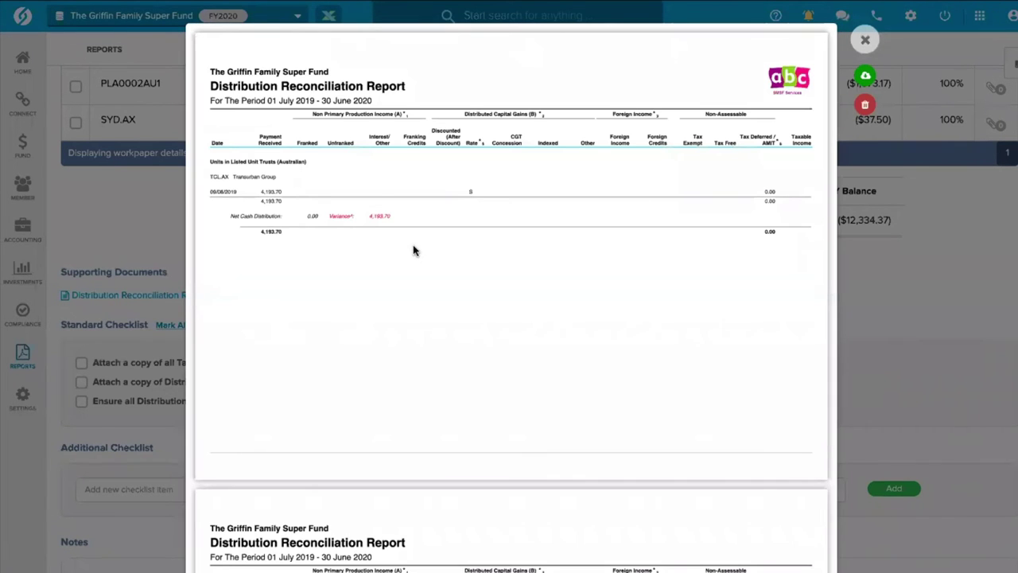
scroll(411, 248, down, 5)
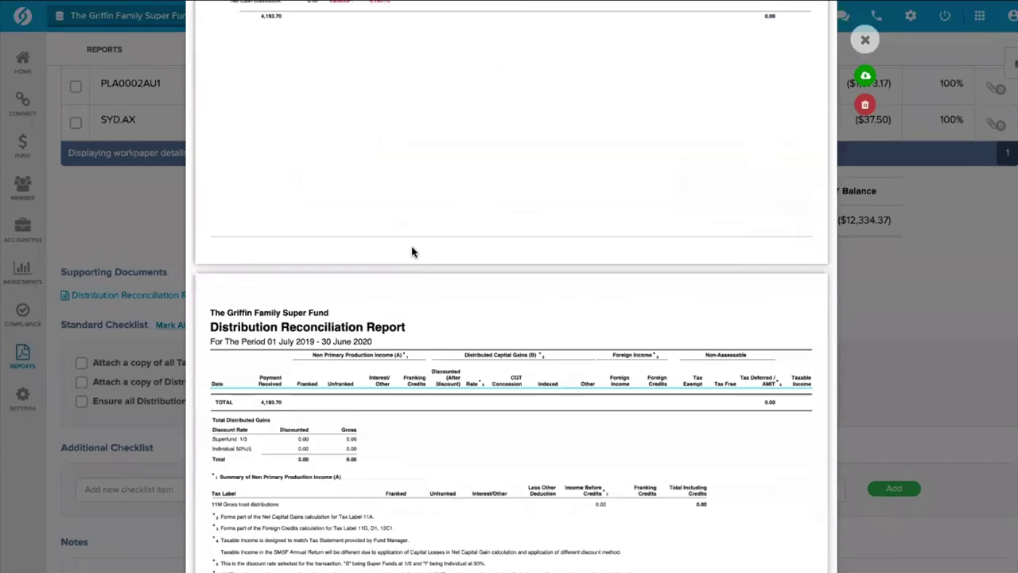
scroll(411, 252, up, 5)
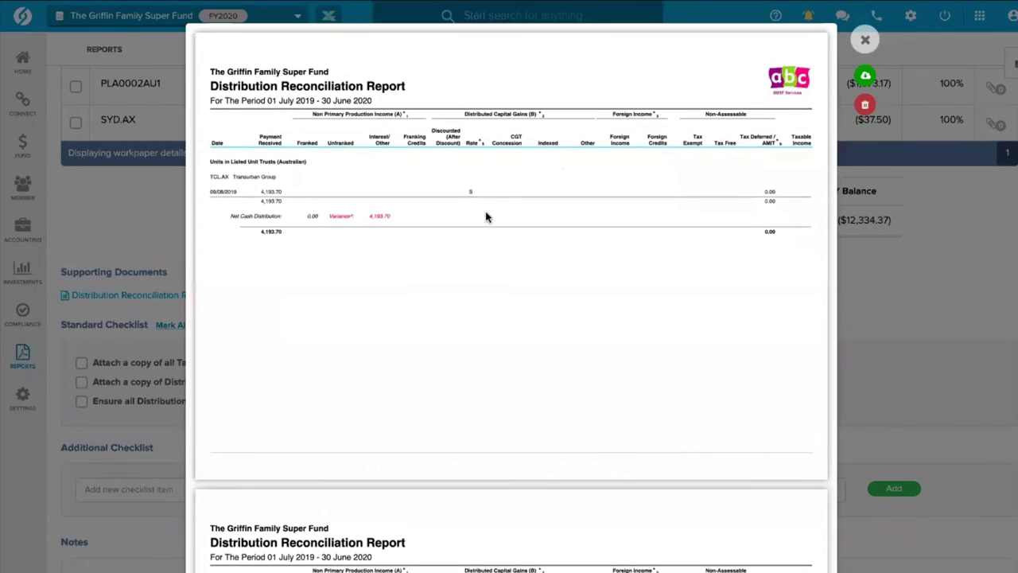
click(862, 40)
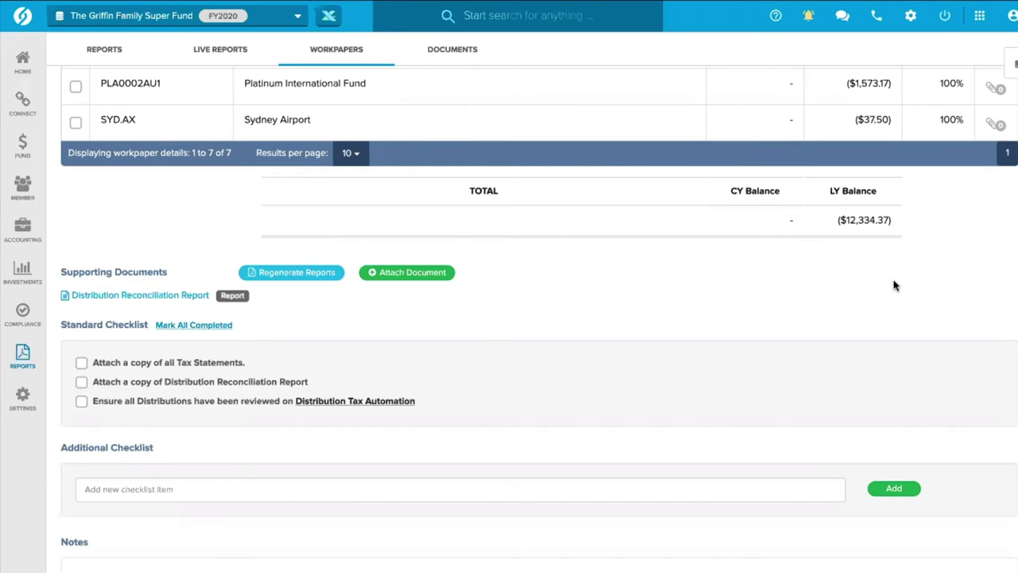
- Check the per-account attachment options in Distributions Received and open Distribution Tax Automation for the fund
scroll(974, 235, up, 3)
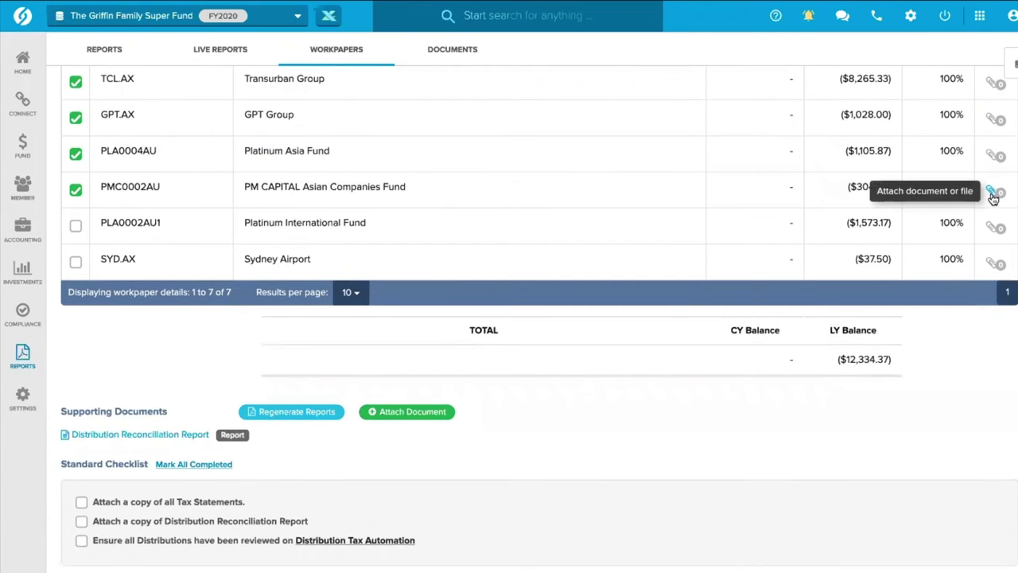
scroll(992, 189, up, 2)
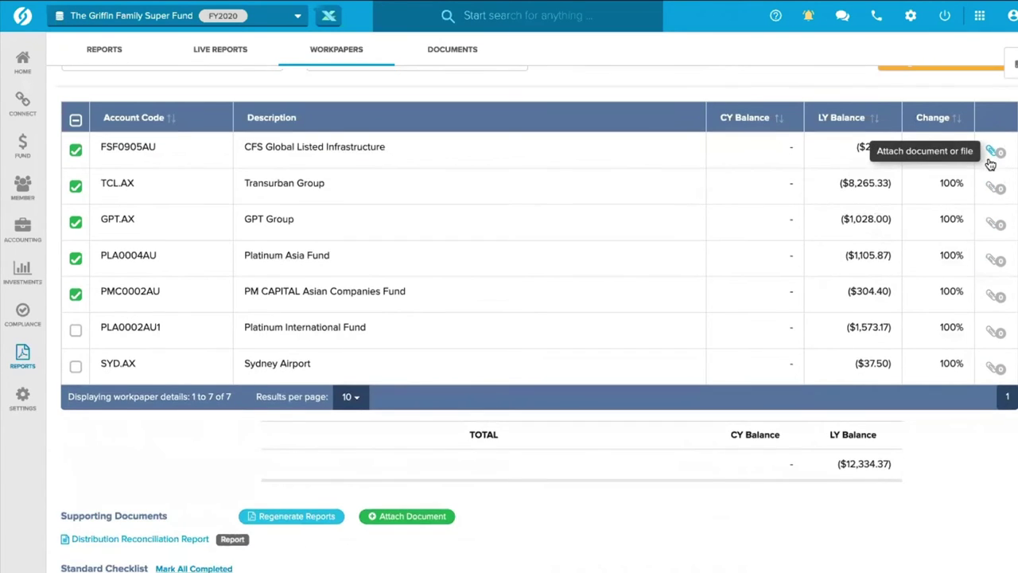
scroll(627, 189, up, 2)
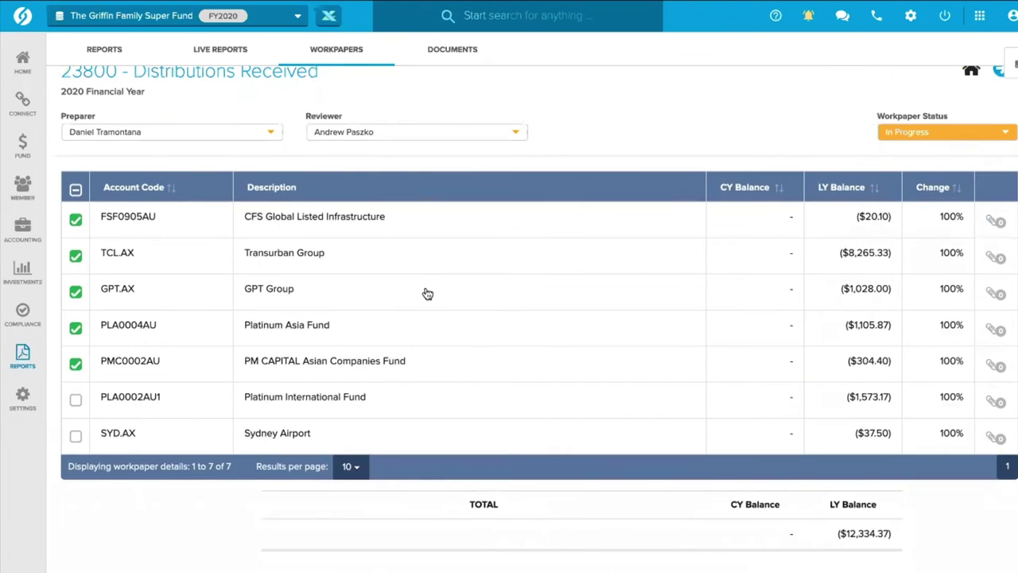
scroll(429, 295, up, 1)
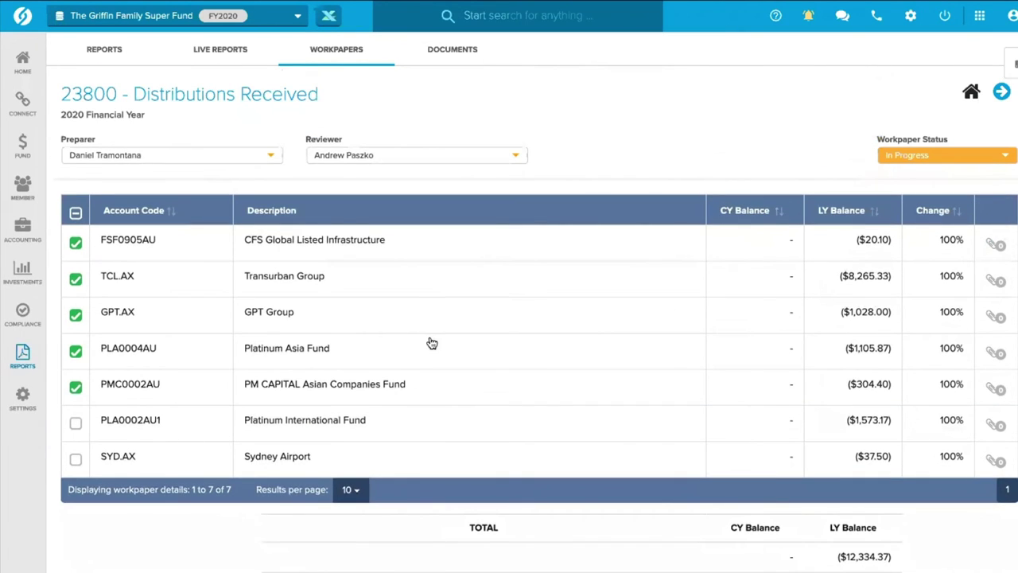
scroll(431, 343, down, 4)
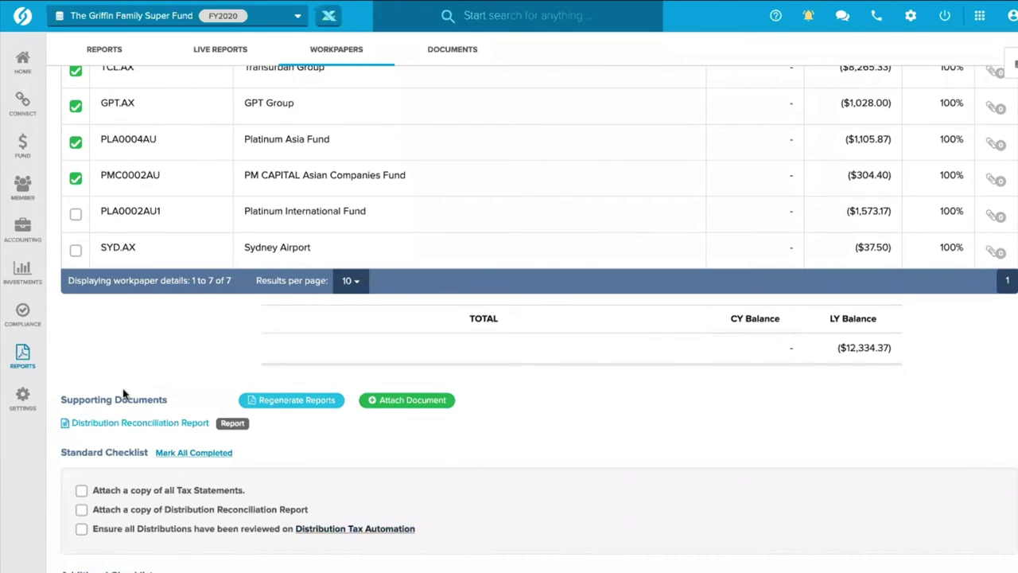
mouse_move(22, 316)
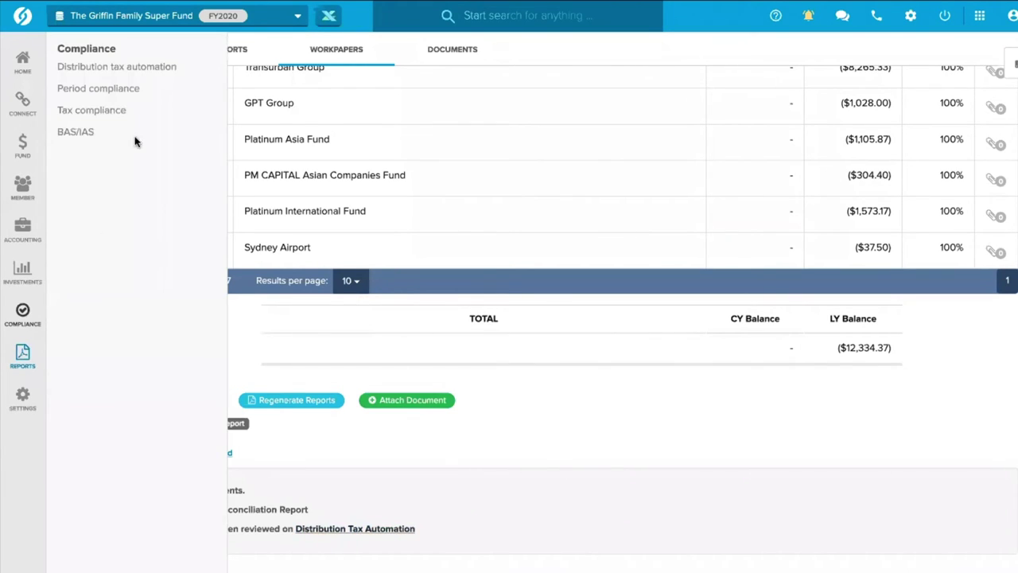
click(130, 70)
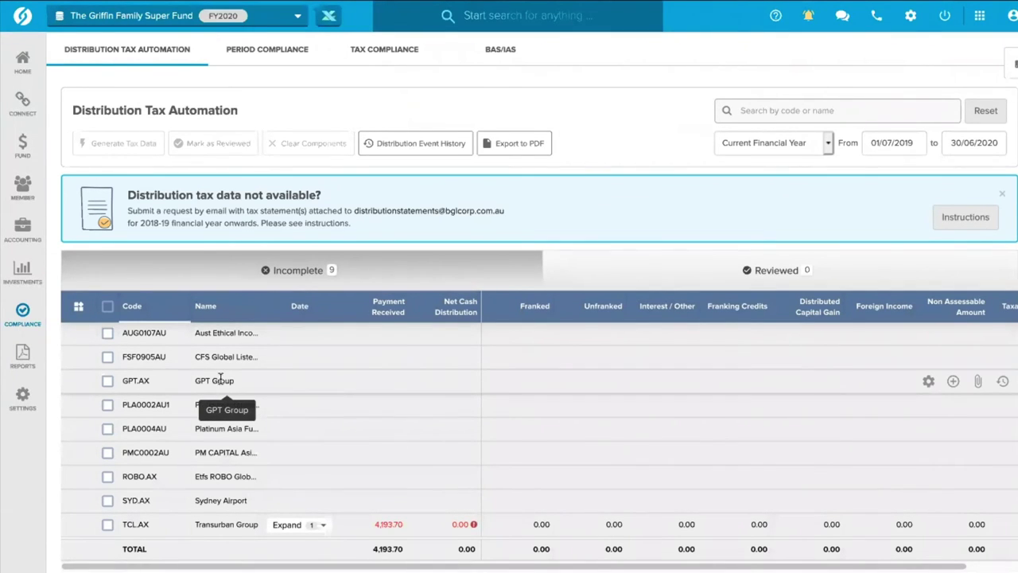
- Expand the Transurban Group distributions, open the 09/08/2019 tax entry for editing and check its distribution receivable opening and closing balances
click(322, 526)
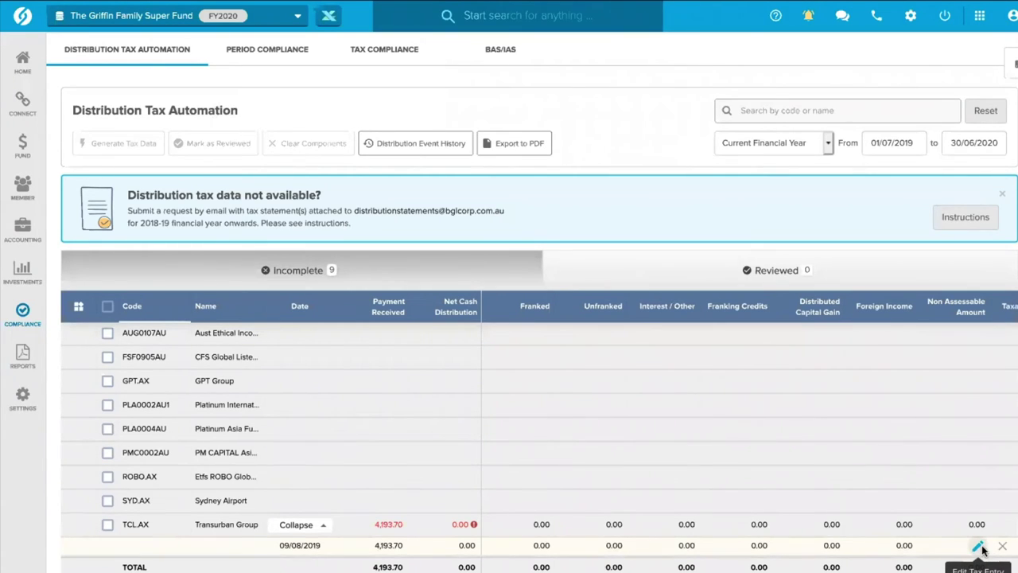
click(979, 547)
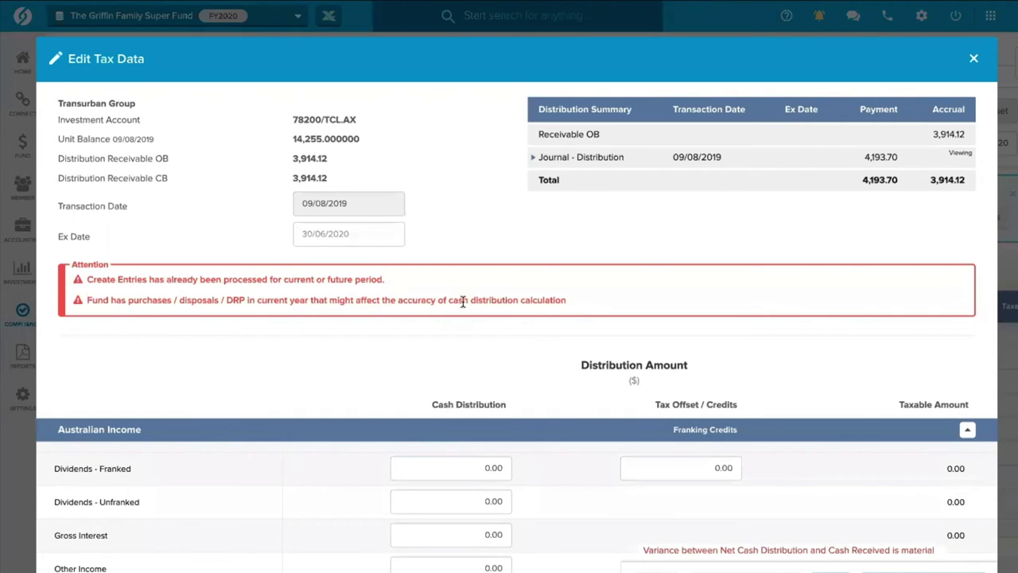
double_click(295, 158)
drag(301, 178, 306, 181)
scroll(674, 439, down, 2)
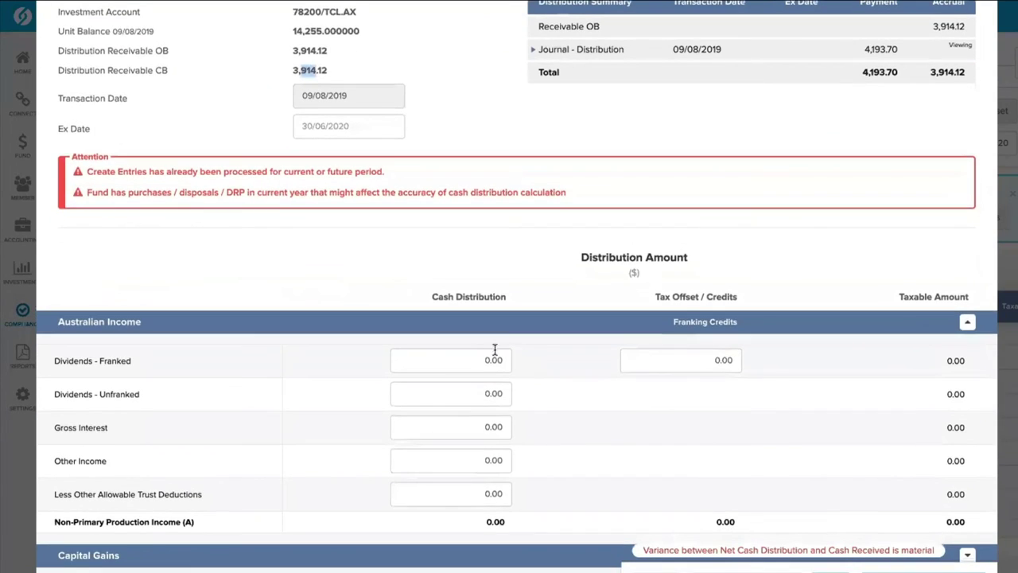
- Try a franked dividend cash distribution of 0.01 in the Transurban Group tax entry and close it without saving
click(486, 363)
text(0.01)
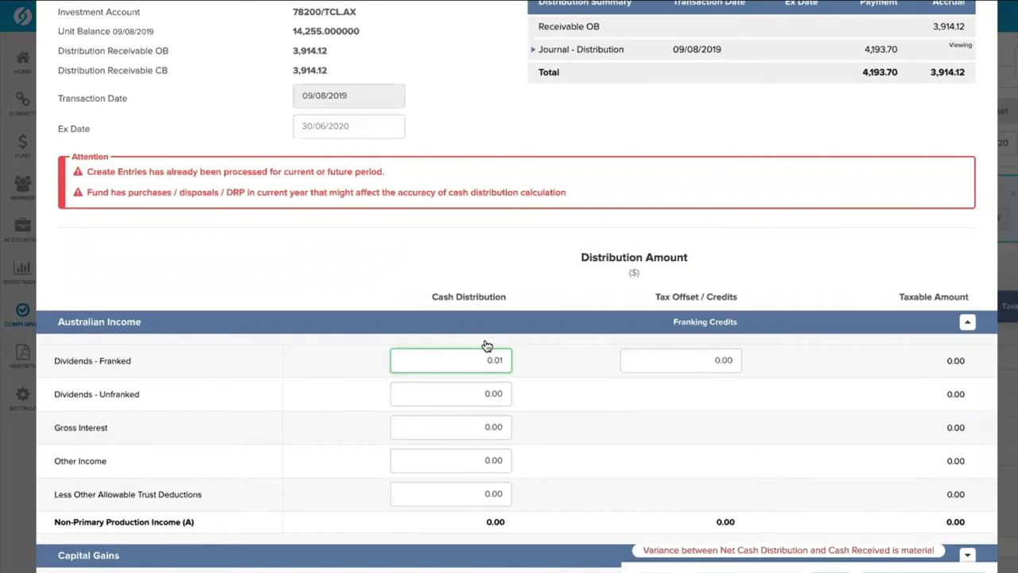
key(Tab)
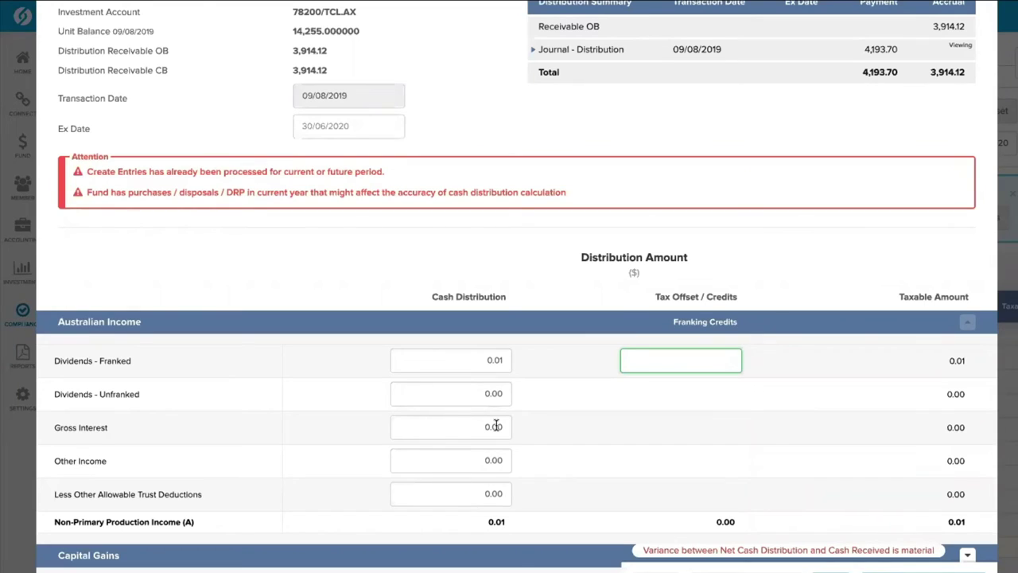
scroll(495, 427, down, 1)
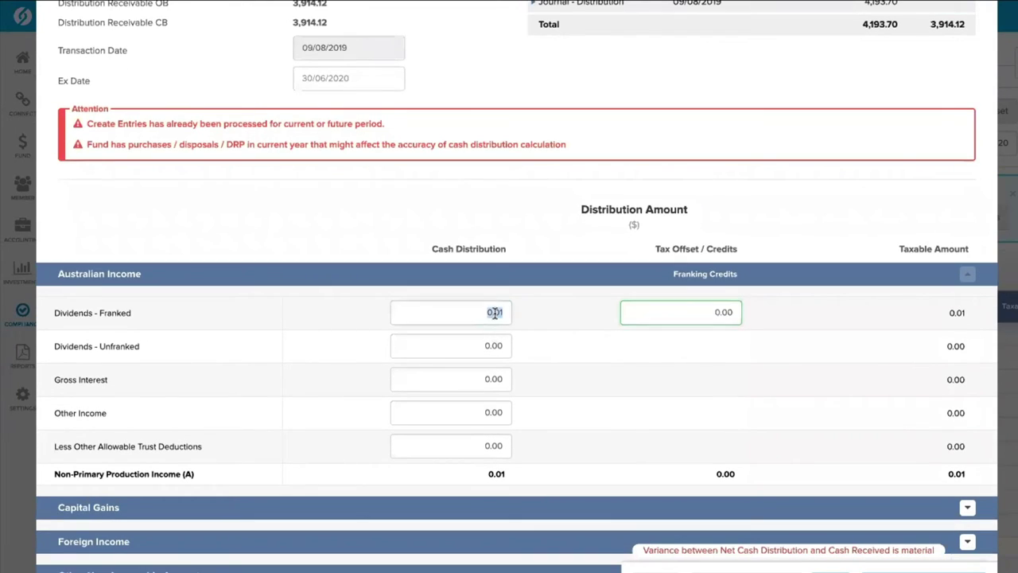
click(495, 312)
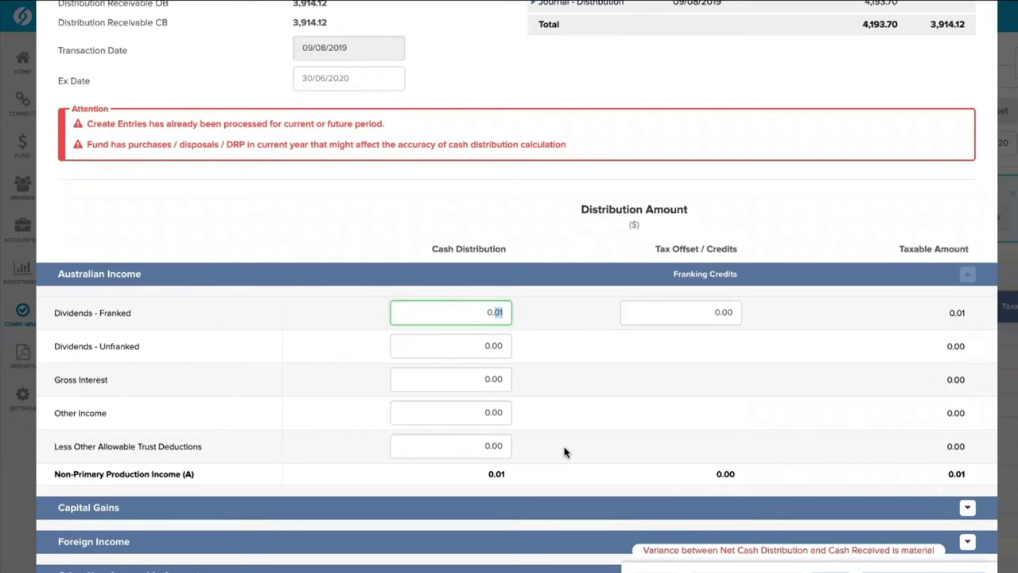
click(666, 564)
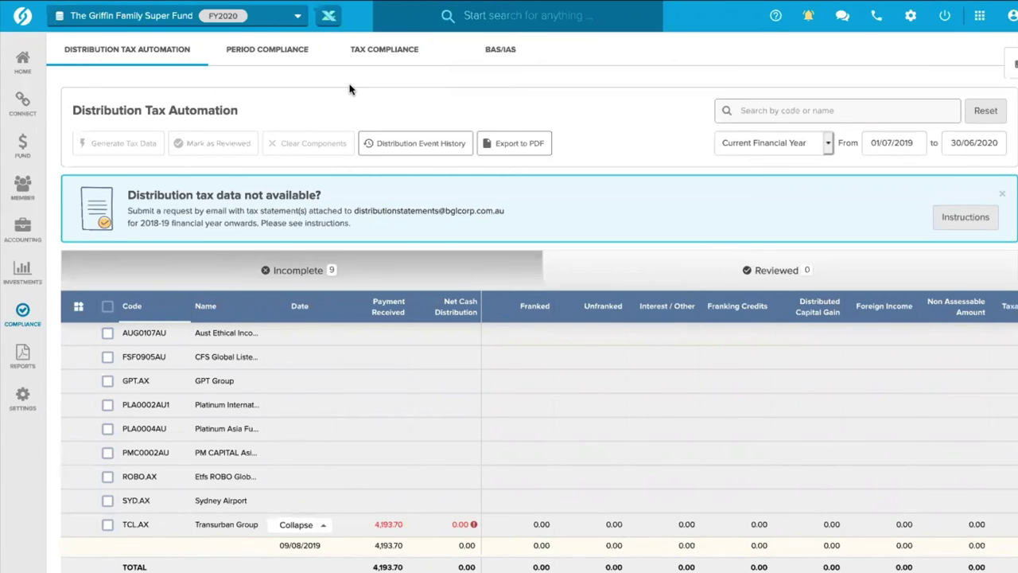
- Switch to the adjacent desktop
key(ctrl+Left)
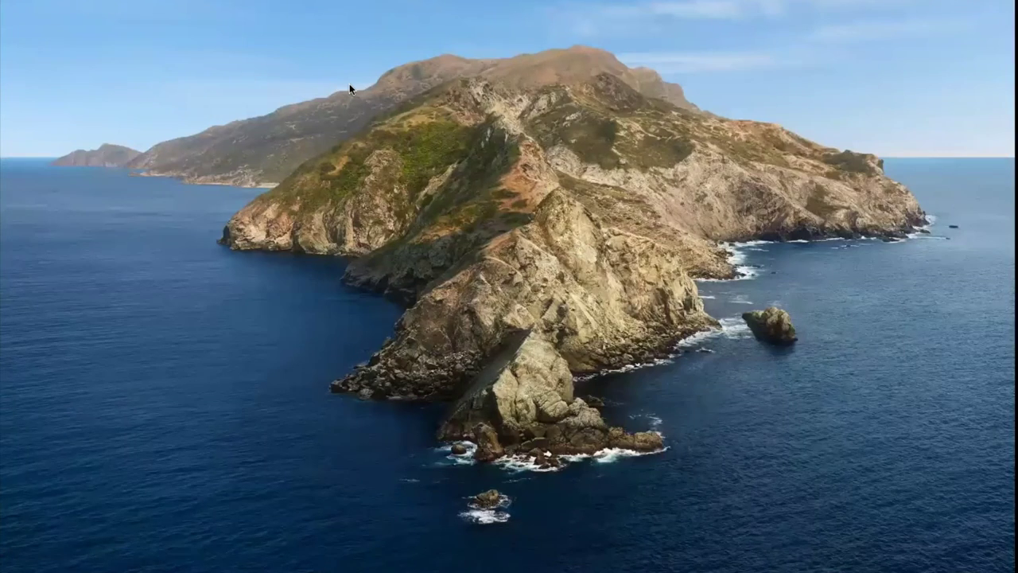
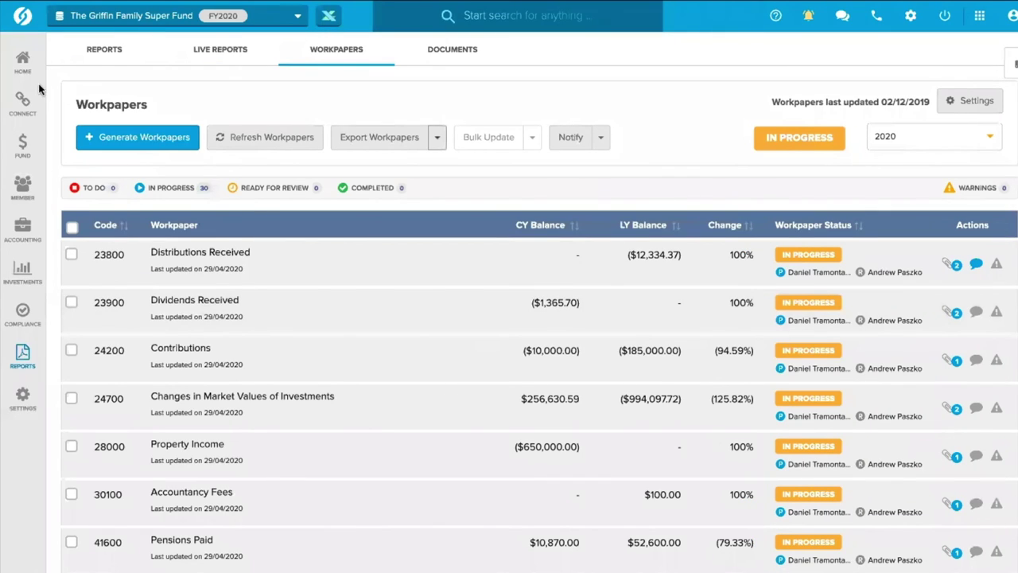
- Open Order Documents for the fund, review the data permissions SF360 requests for the firm, and authorise the access
click(23, 99)
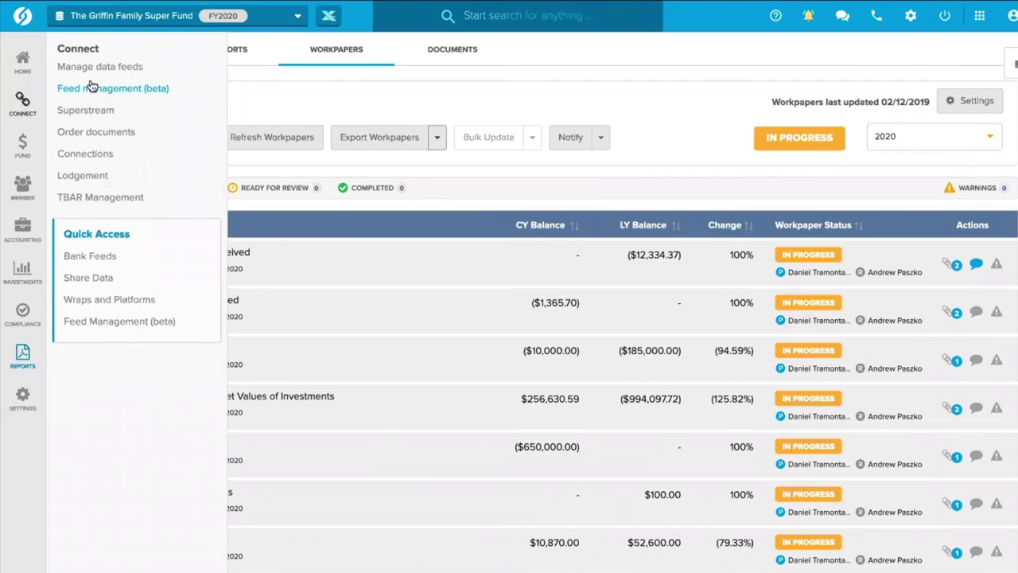
click(93, 135)
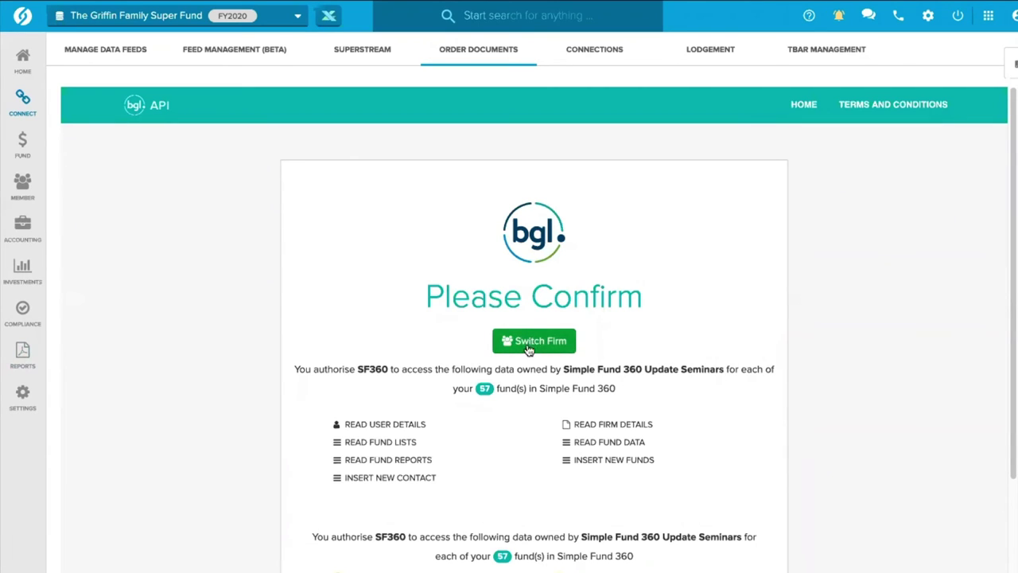
scroll(409, 458, down, 1)
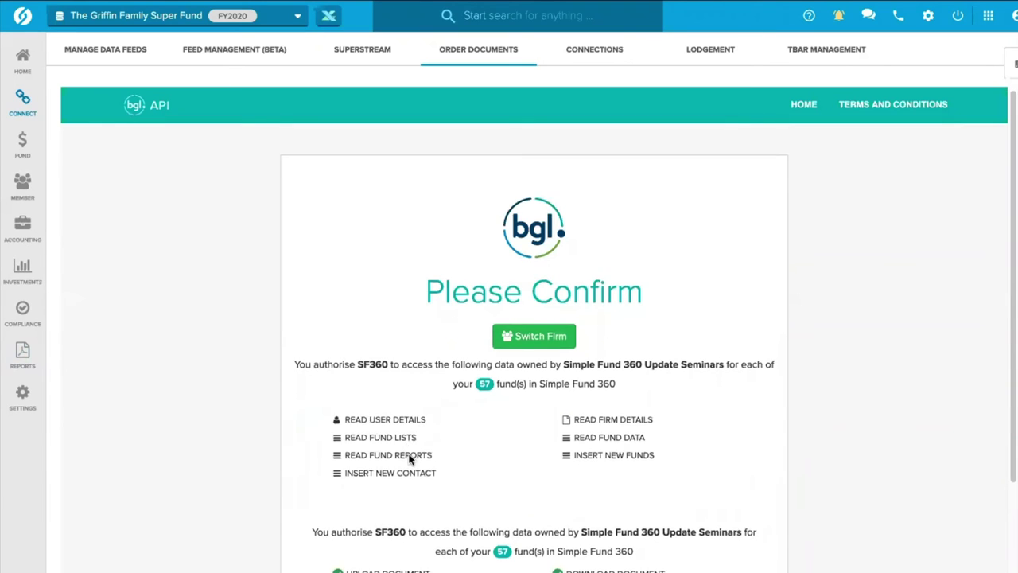
scroll(409, 459, down, 2)
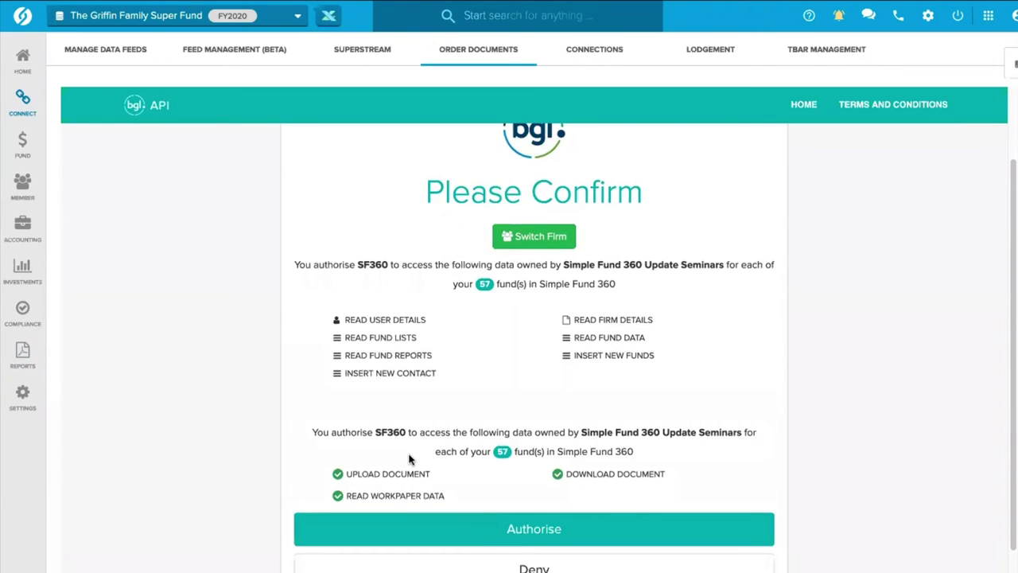
scroll(496, 317, down, 1)
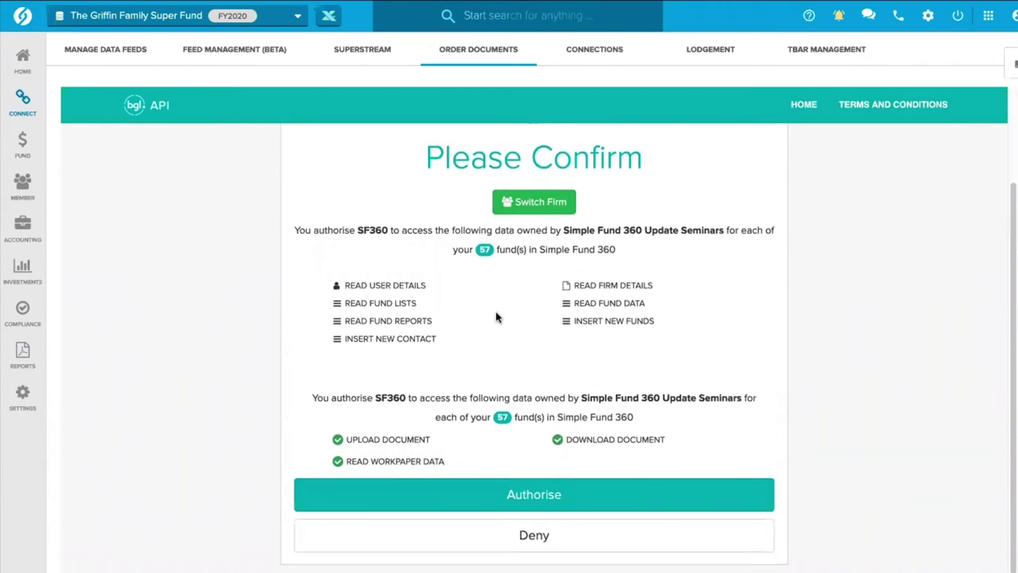
scroll(496, 317, down, 2)
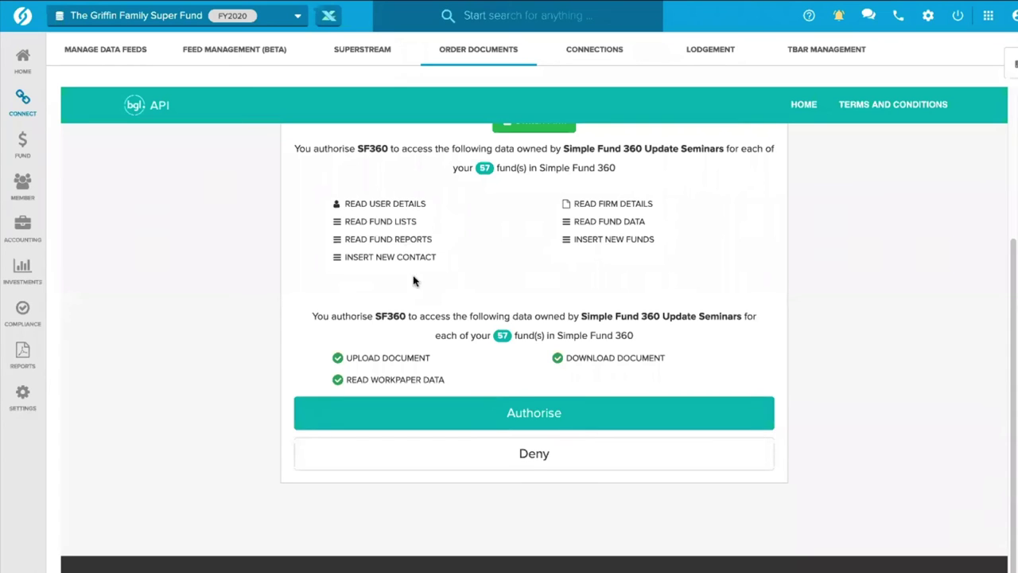
click(539, 422)
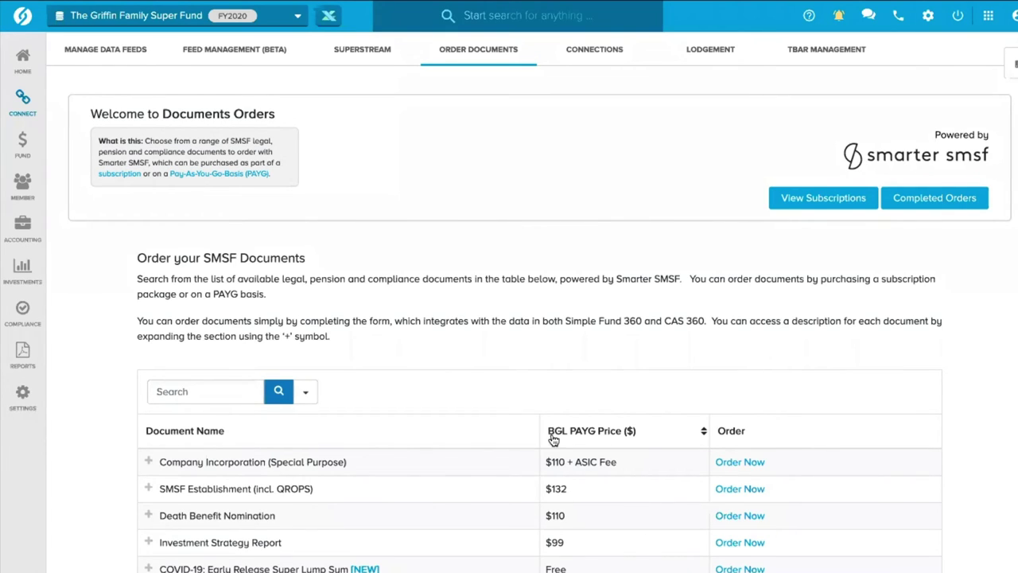
- Expand the Pension Commencement document in the SMSF documents list and read its description and the documents it generates
scroll(434, 443, down, 1)
scroll(434, 443, down, 1)
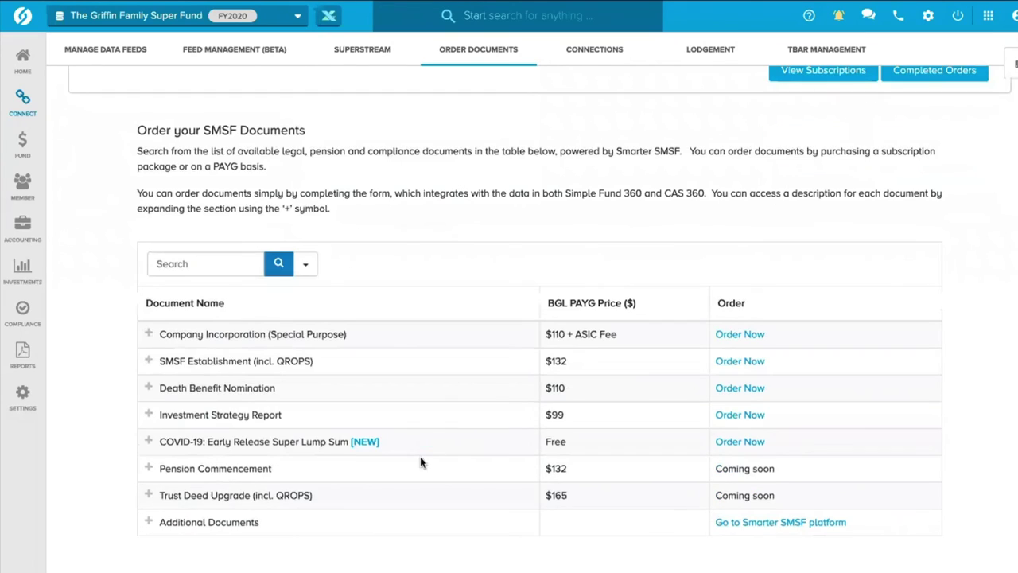
click(305, 478)
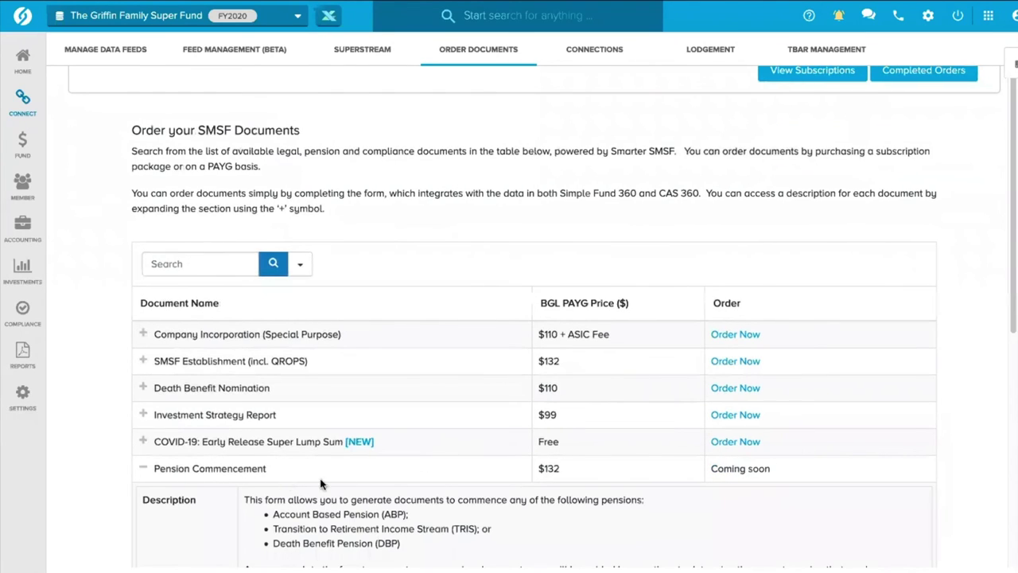
scroll(347, 474, down, 5)
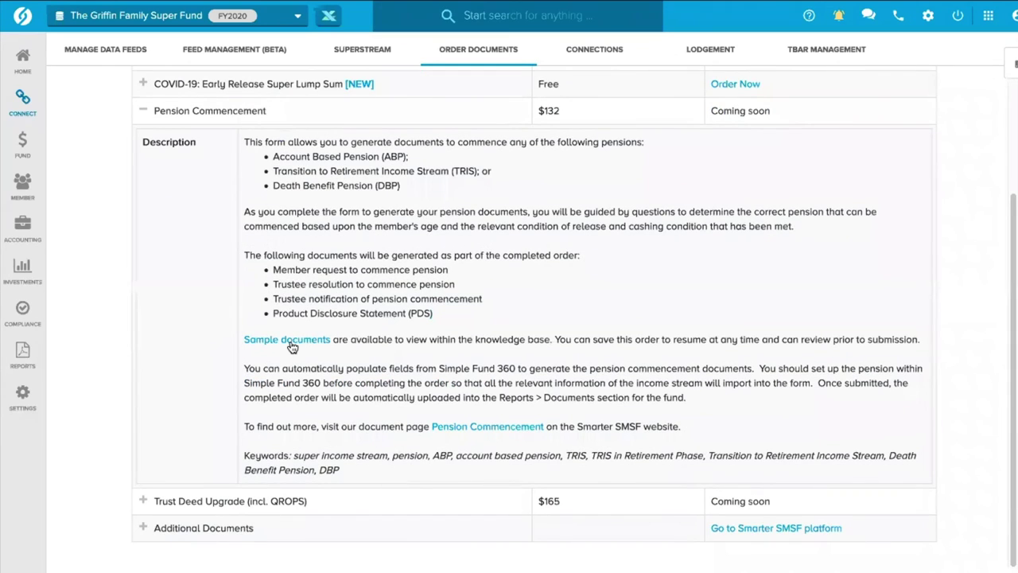
scroll(302, 354, up, 1)
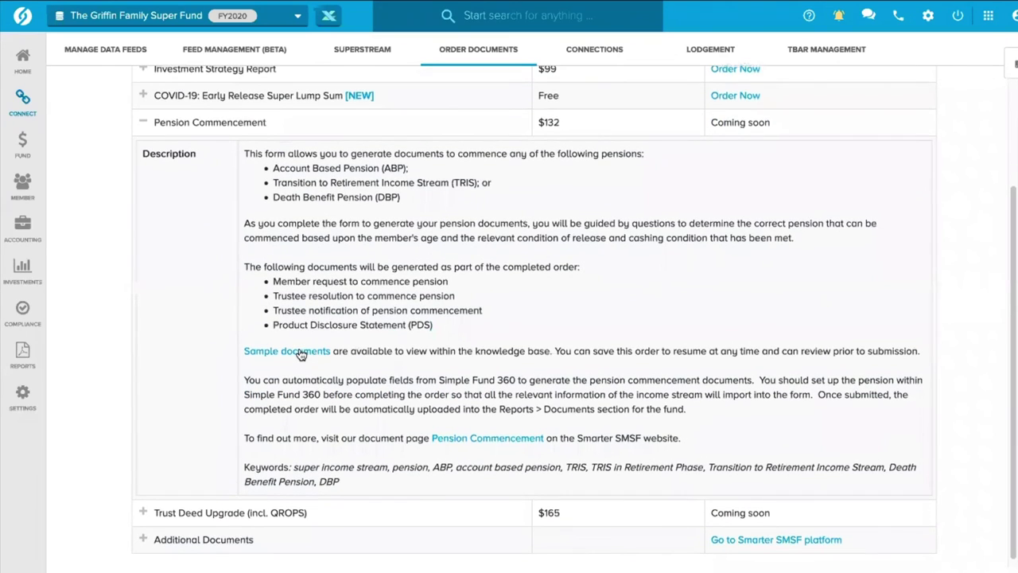
scroll(295, 318, up, 2)
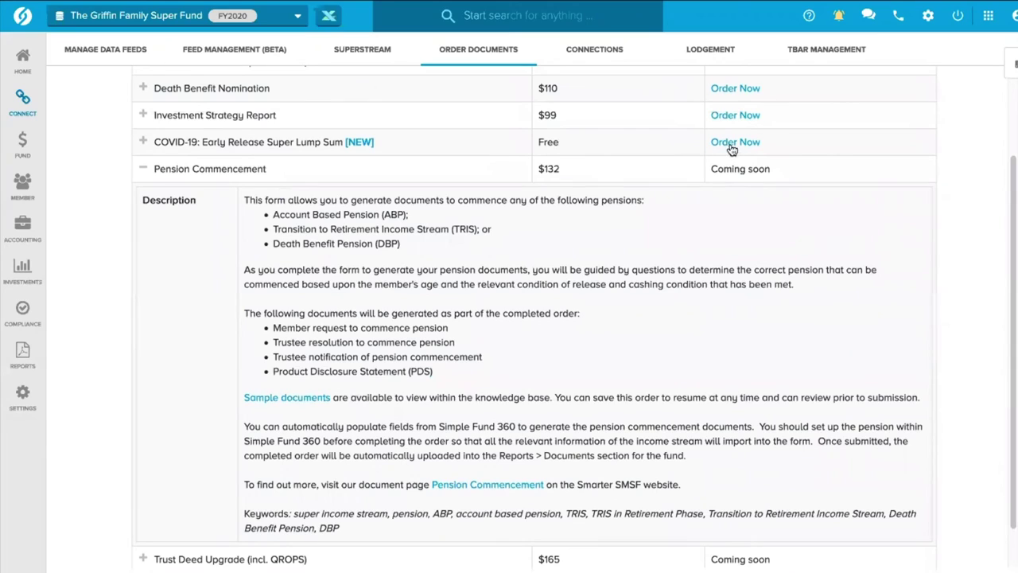
- Open the order form for COVID-19: Early Release Super Lump Sum and review its fund and trustee detail fields
click(731, 146)
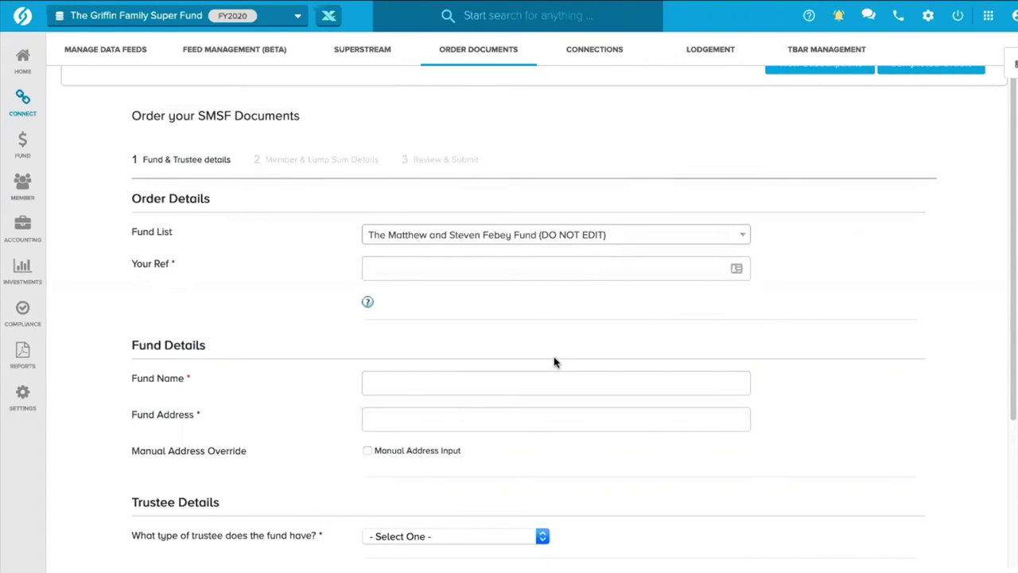
scroll(554, 357, down, 3)
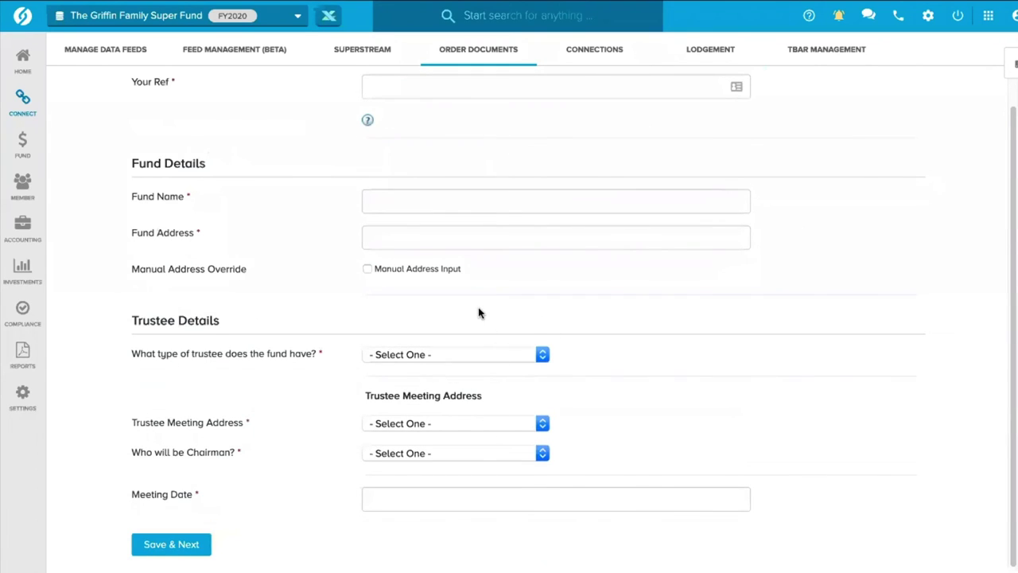
scroll(479, 311, up, 1)
scroll(479, 312, up, 2)
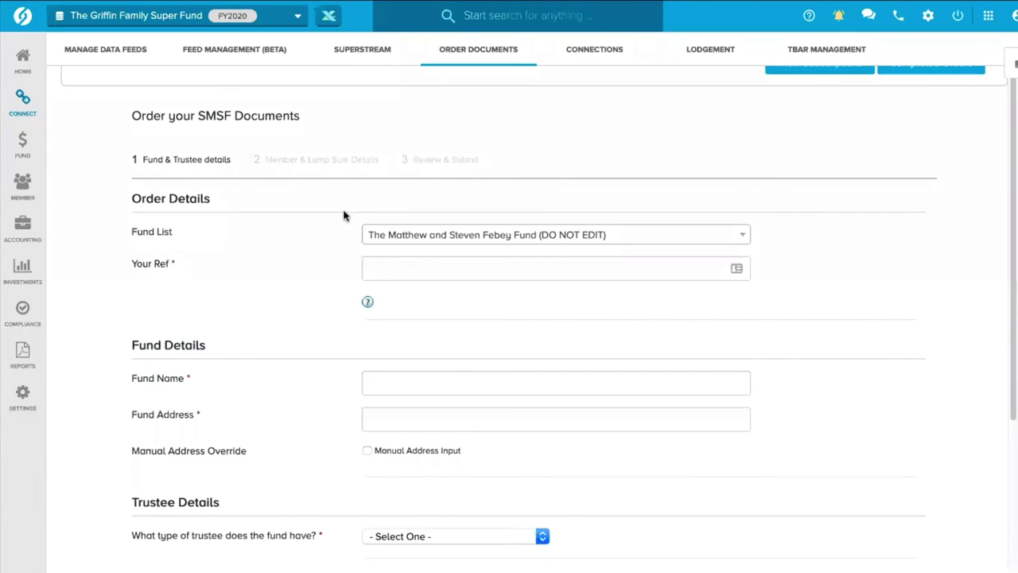
- Open Tax Compliance for the fund and view Section E: Losses of the 2019 SMSF Annual Return
click(22, 310)
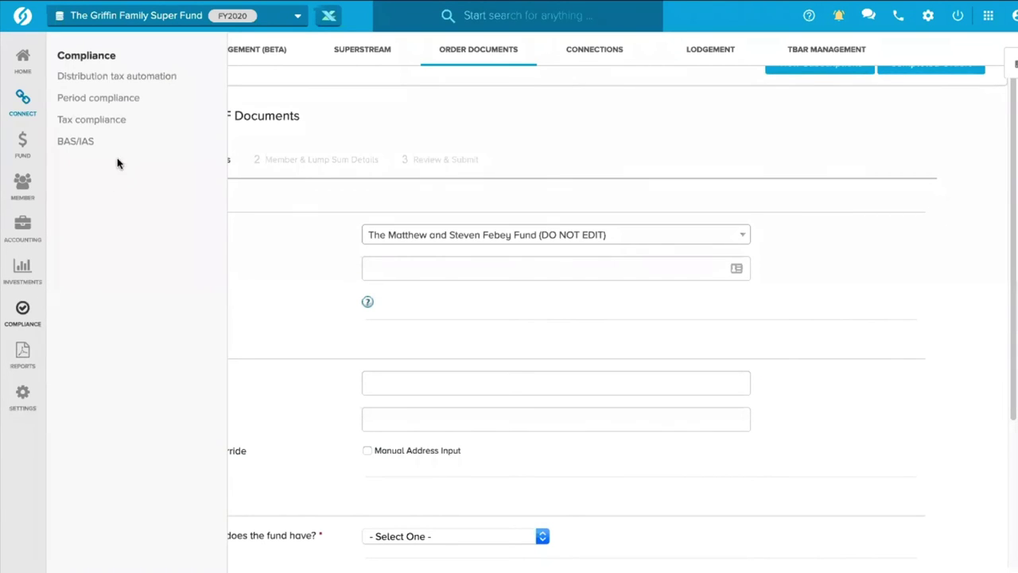
click(113, 123)
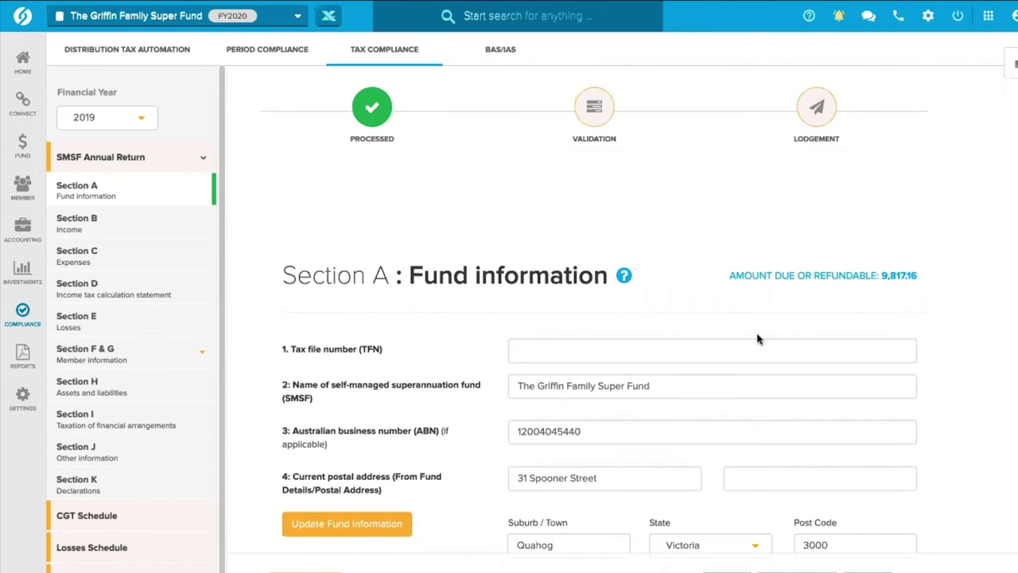
click(140, 323)
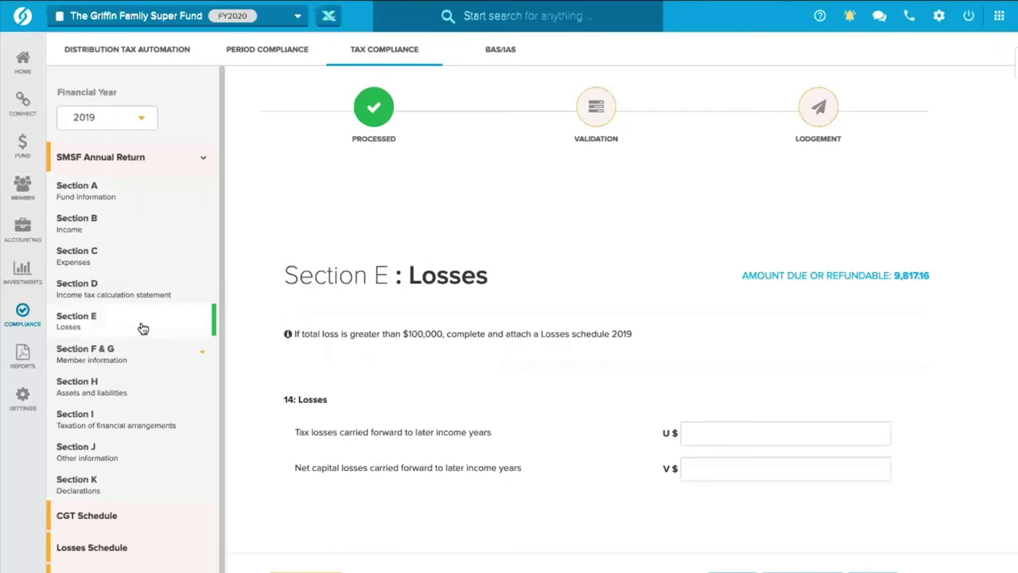
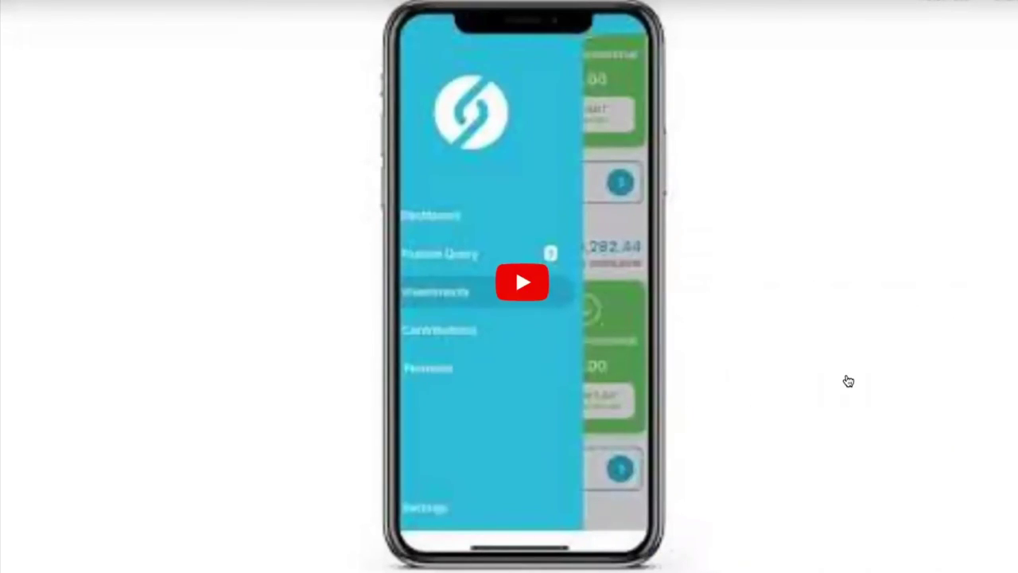
- Advance the presentation to the slide titled The future and play its embedded data entry video in full screen
click(871, 370)
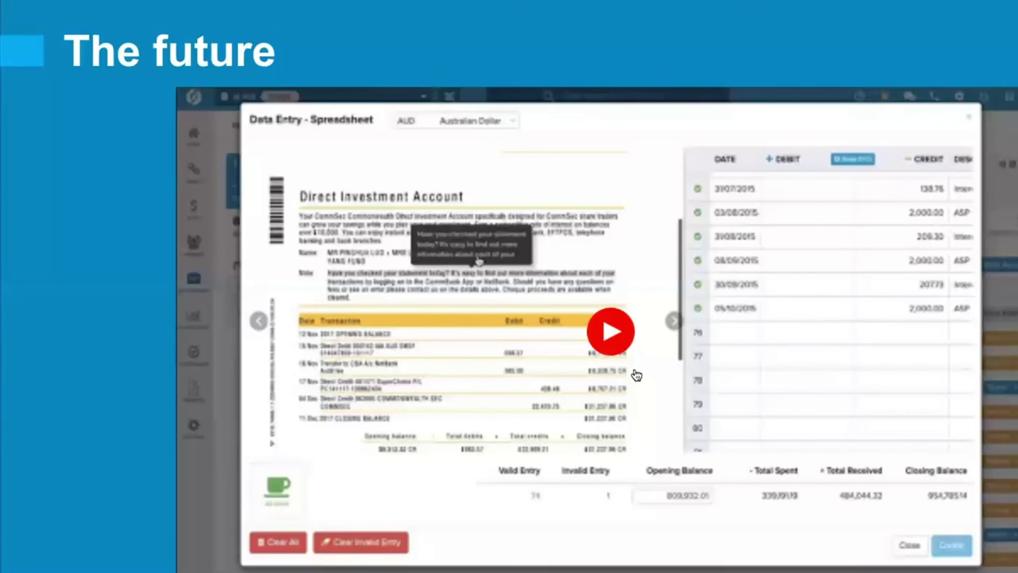
click(609, 337)
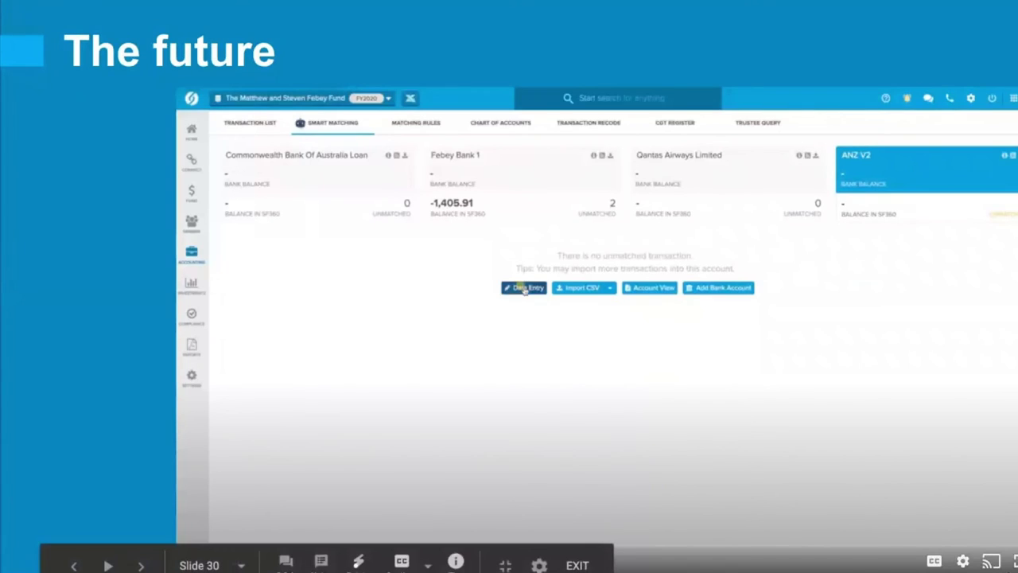
click(1013, 563)
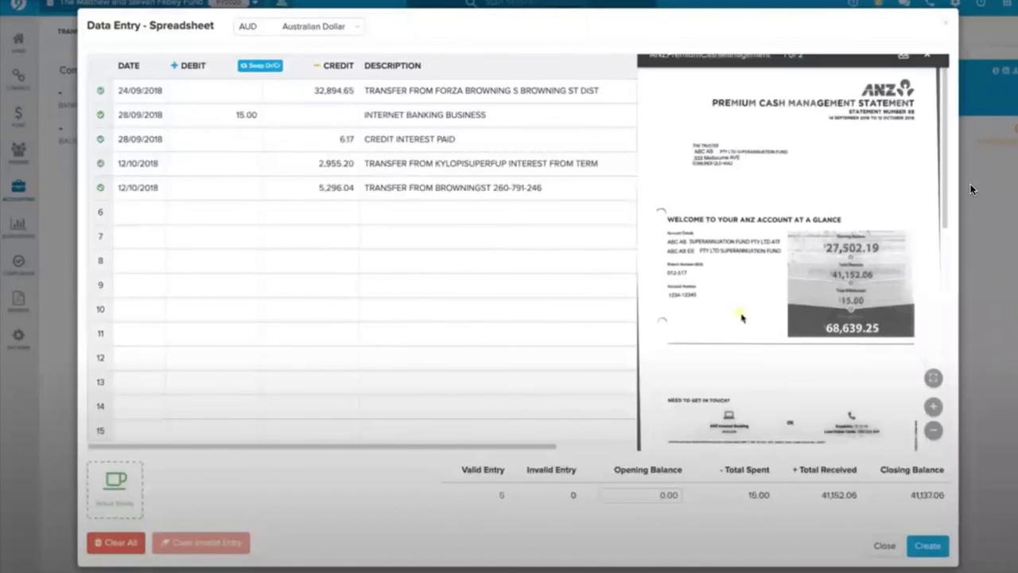
- Look through the different bank statements in Merged.pdf and close the PDF viewer
scroll(870, 303, down, 4)
scroll(871, 303, down, 4)
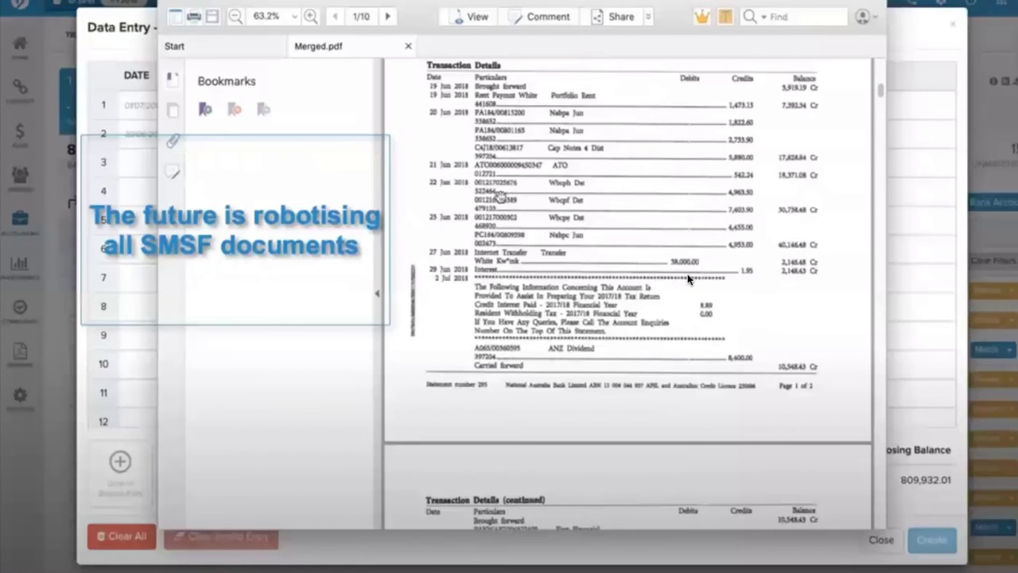
scroll(689, 278, down, 3)
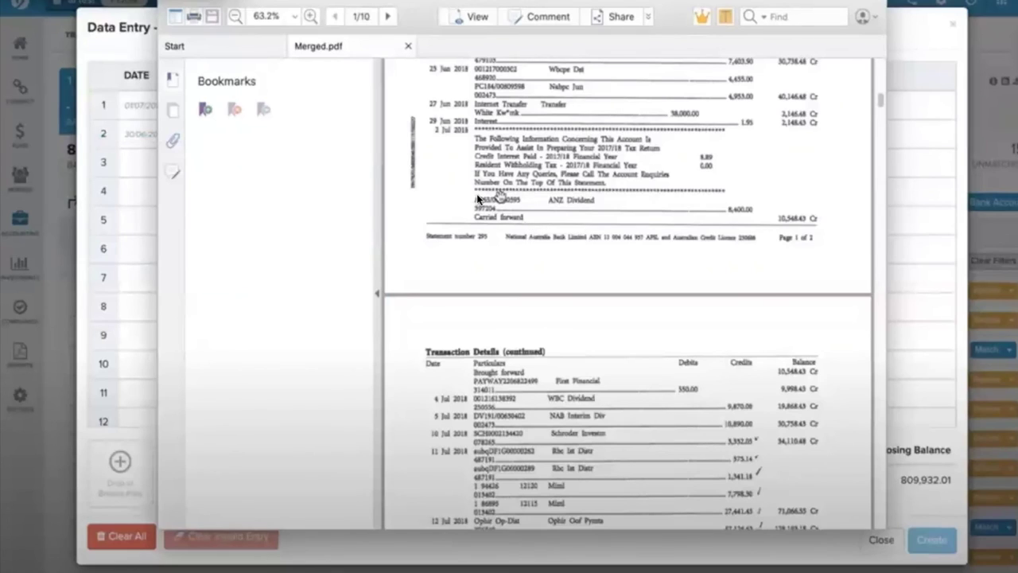
scroll(477, 193, down, 15)
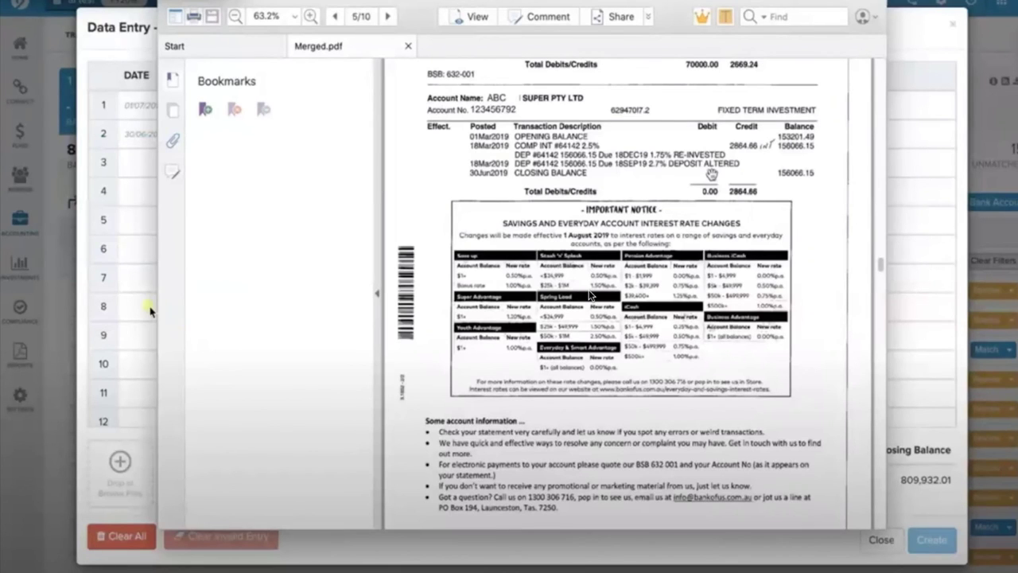
scroll(431, 344, down, 5)
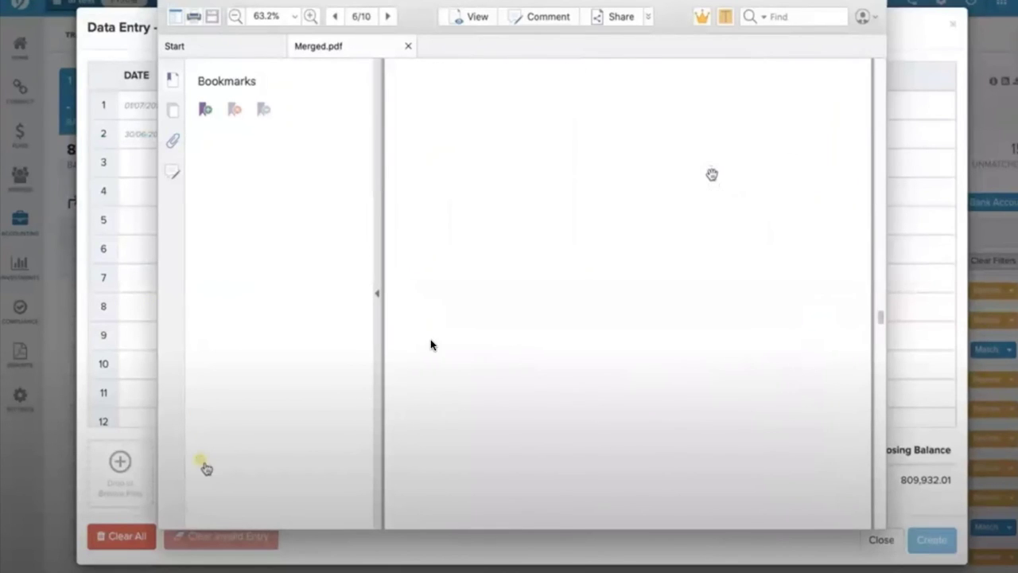
scroll(431, 343, down, 3)
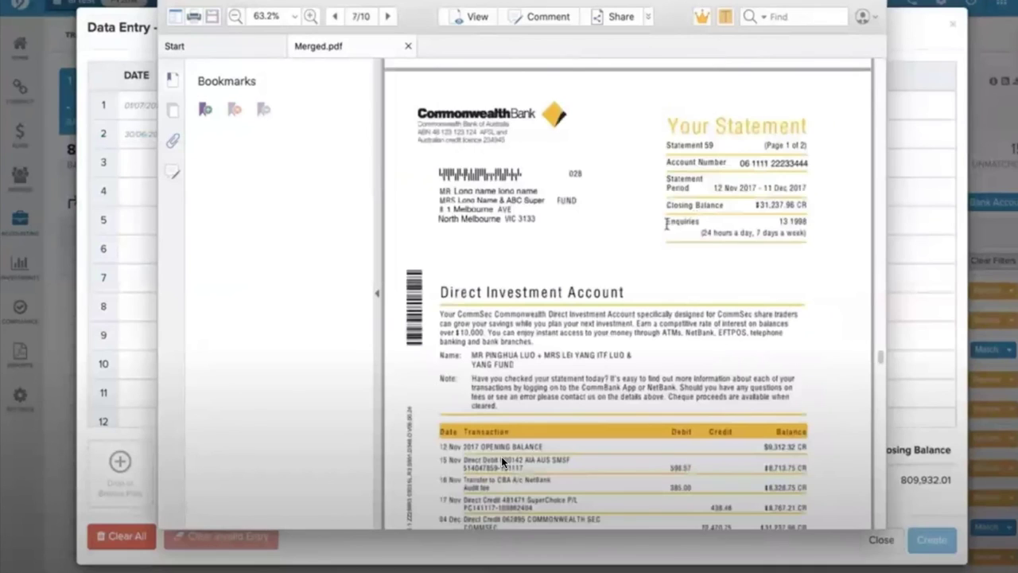
key(super+q)
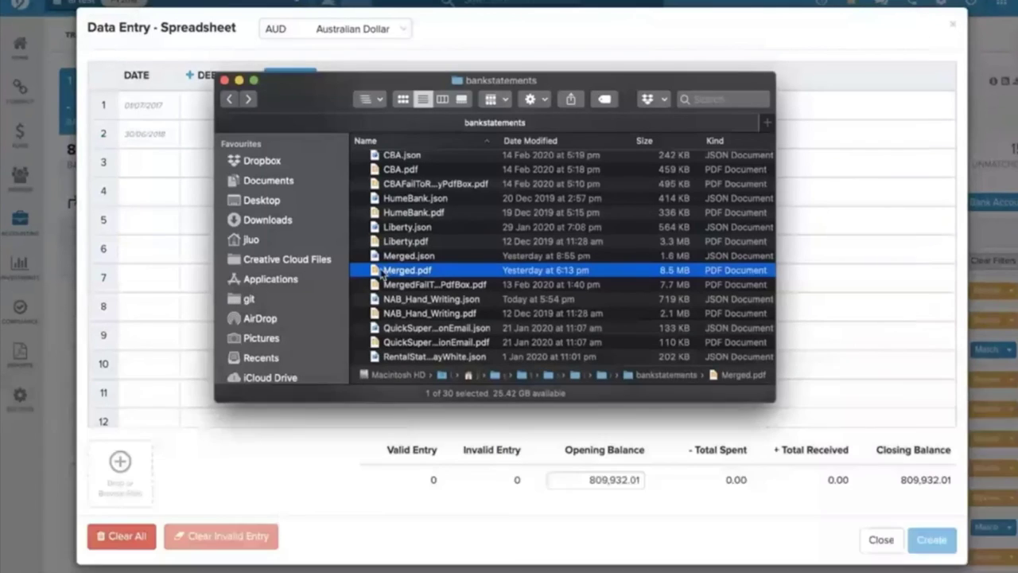
- Import Merged.pdf into the Data Entry spreadsheet and compare the first extracted transactions with the lines on the NAB statement
drag(401, 269, 117, 473)
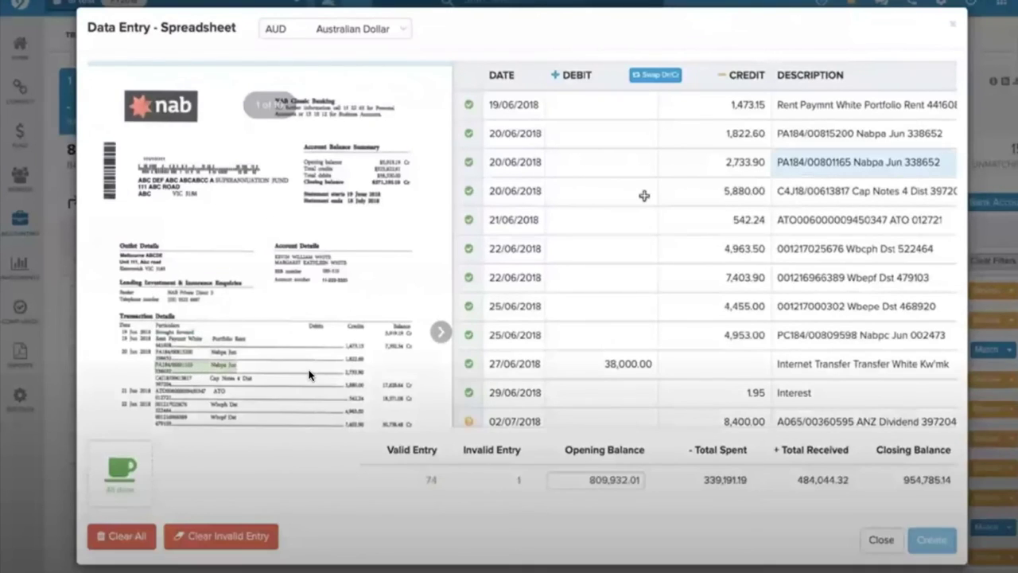
key(Down)
key(Down)
key(Down)
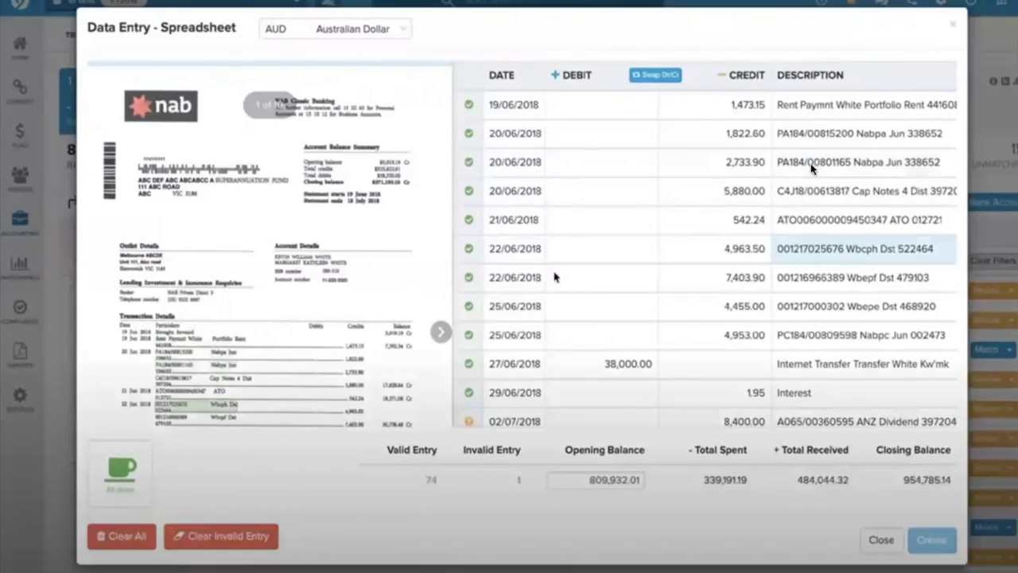
- Check the remaining extracted transactions against their statement pages, down to the 08/09/2015 ASP entry on the USaver statement
scroll(815, 167, down, 10)
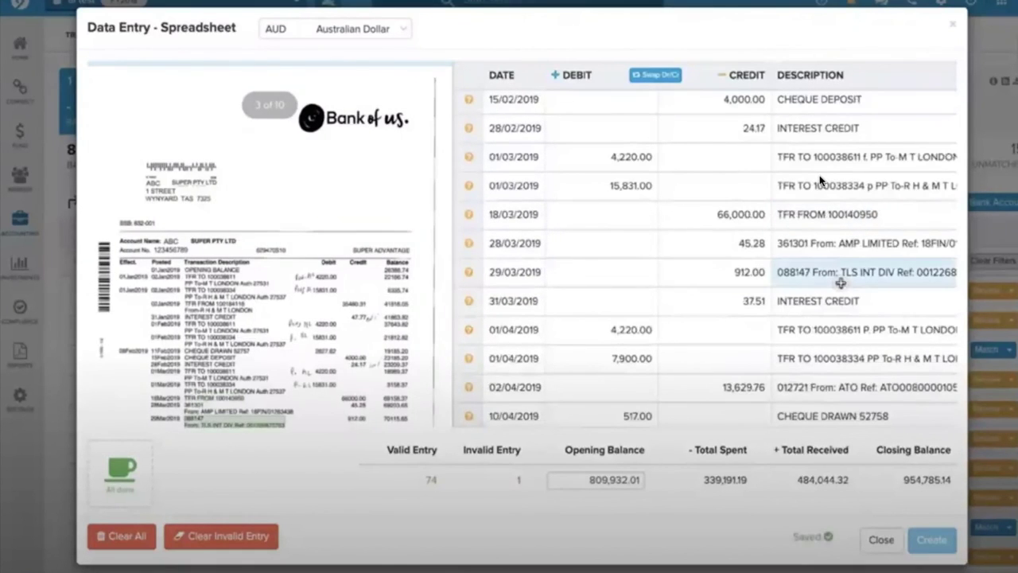
scroll(827, 323, down, 10)
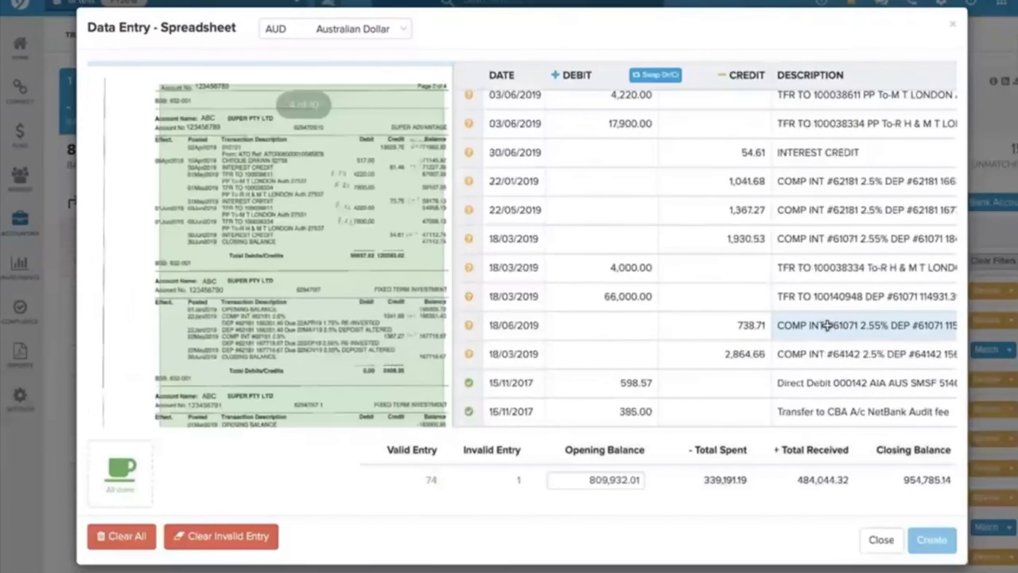
scroll(827, 325, down, 10)
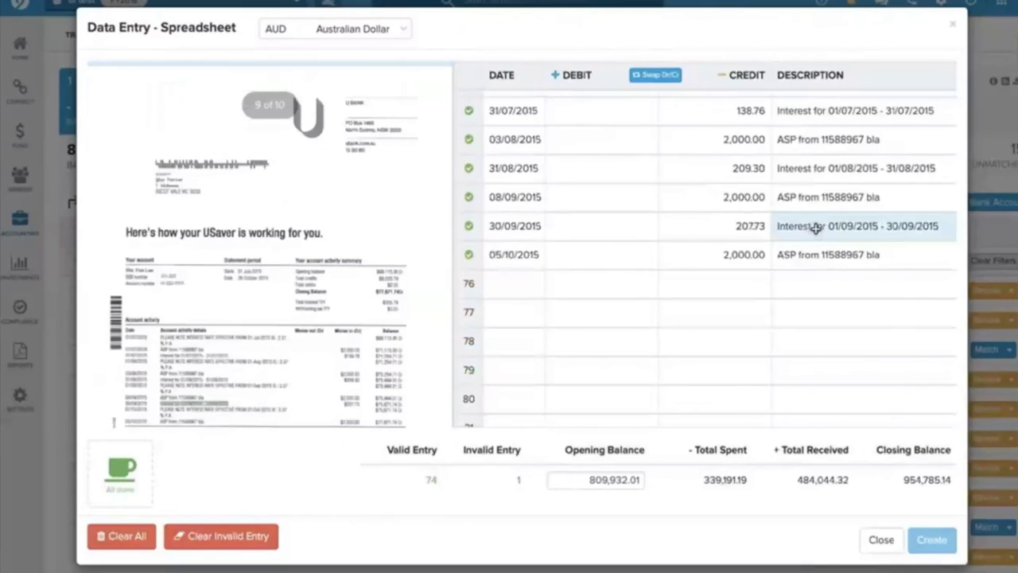
click(815, 195)
scroll(333, 276, down, 1)
scroll(332, 276, up, 1)
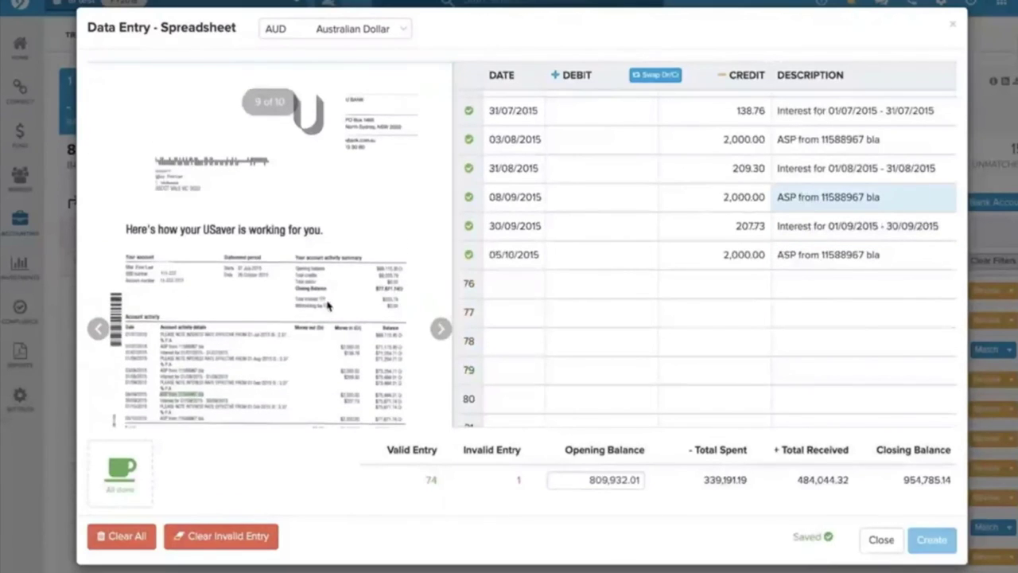
- Widen the statement preview beside the extracted entries and read the USaver account activity down to its totals
scroll(193, 171, down, 1)
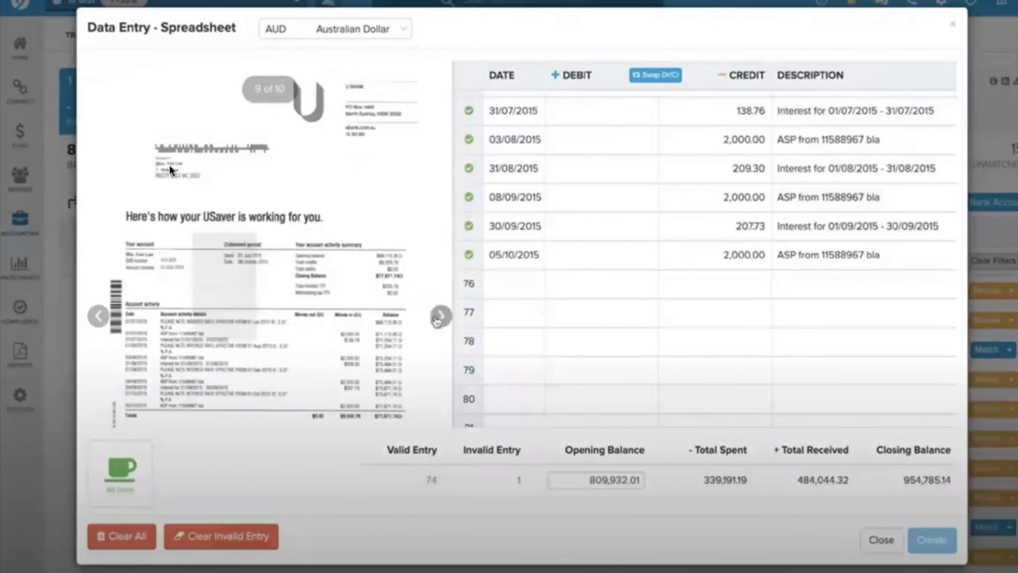
drag(610, 286, 610, 284)
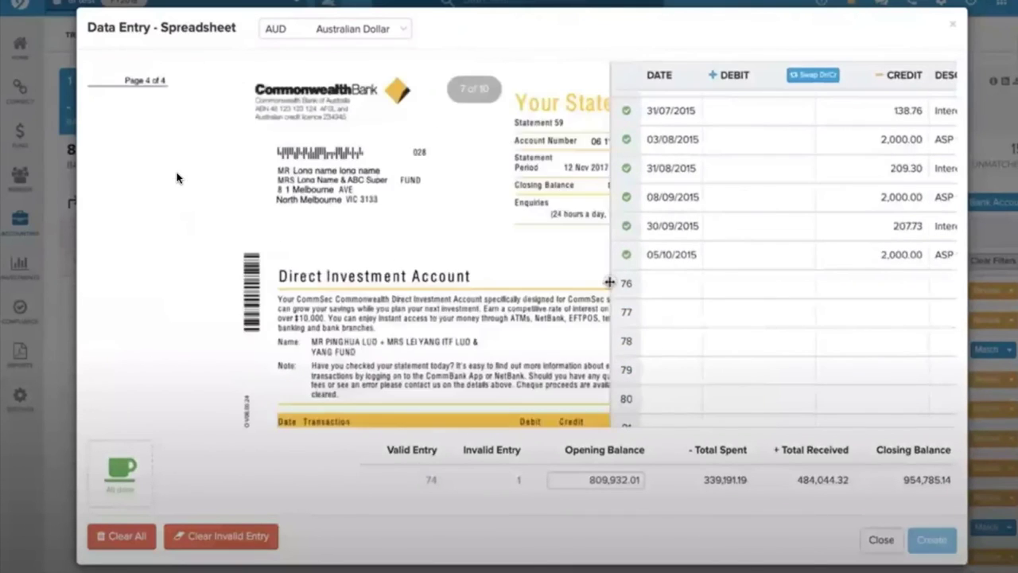
scroll(370, 273, down, 1)
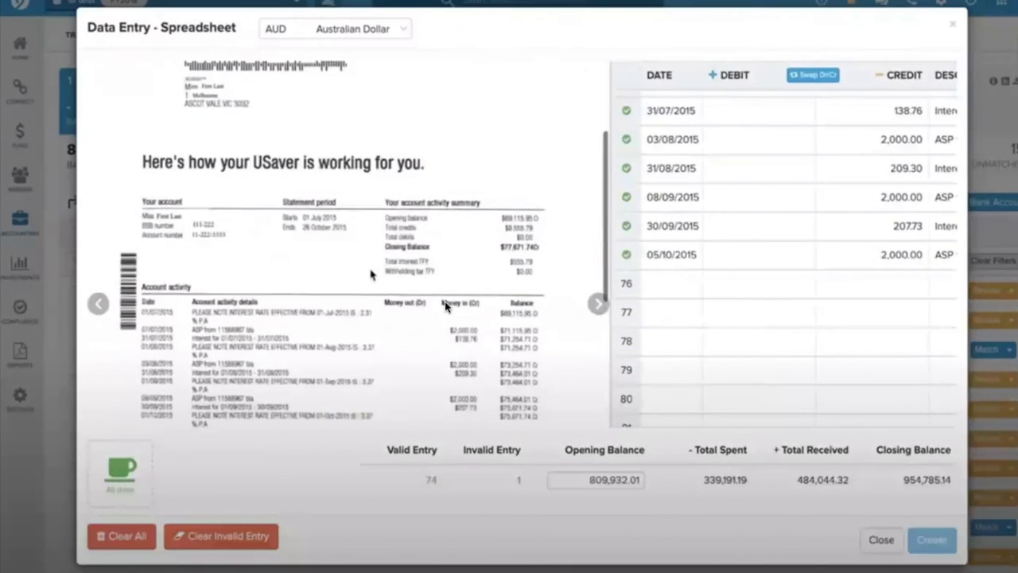
scroll(370, 275, down, 3)
scroll(445, 306, down, 1)
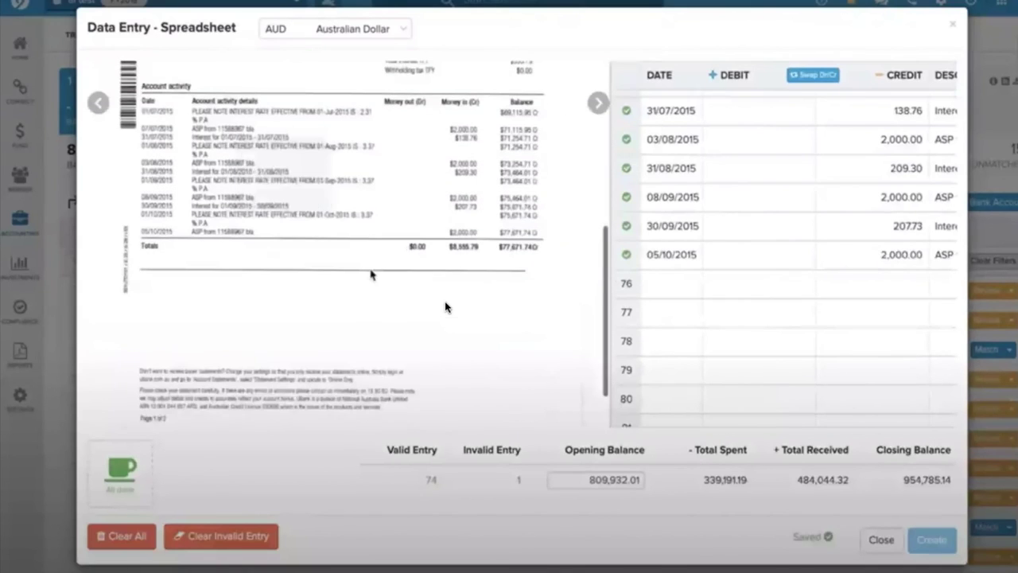
- Go back to the Commonwealth Bank statement and compare its 15 Nov and 16 Nov debits with the extracted entries
click(97, 108)
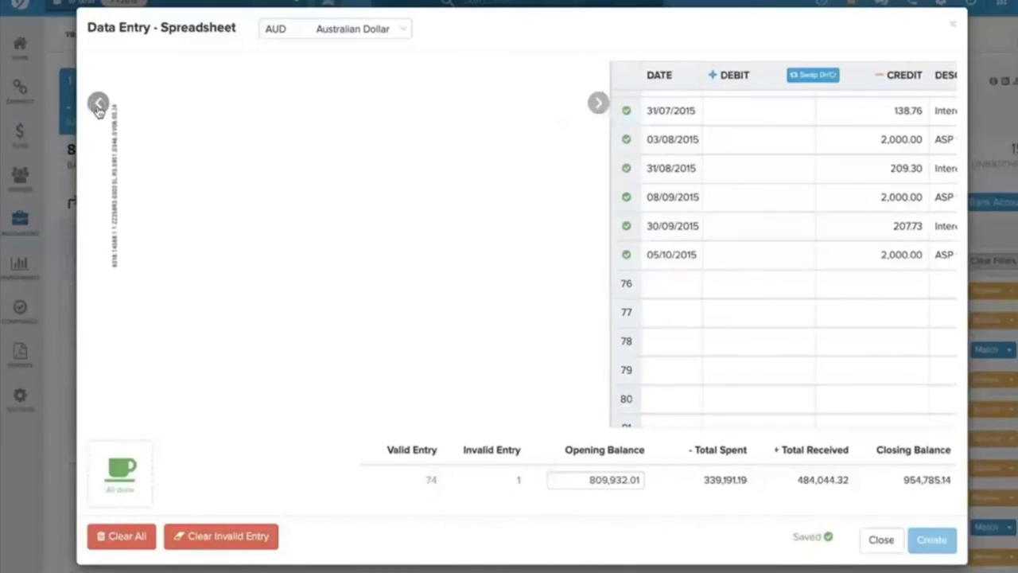
scroll(362, 196, up, 1)
scroll(361, 197, up, 2)
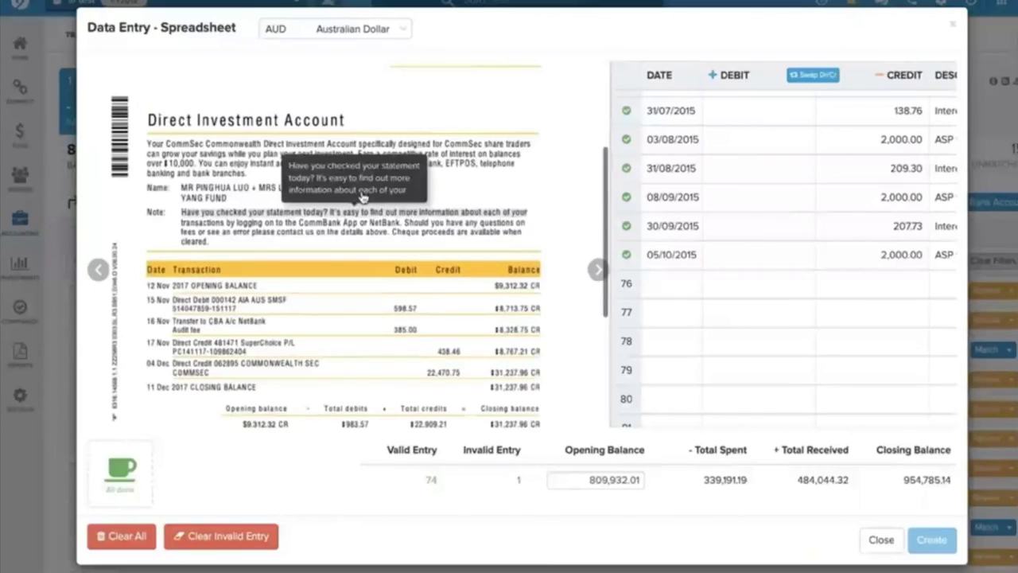
mouse_move(226, 309)
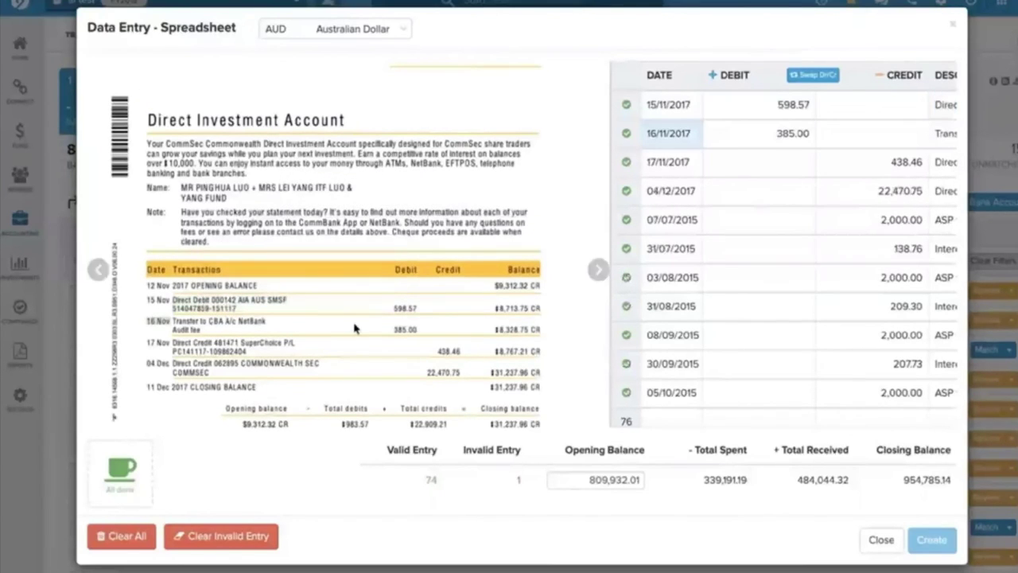
scroll(354, 326, up, 1)
scroll(354, 327, down, 3)
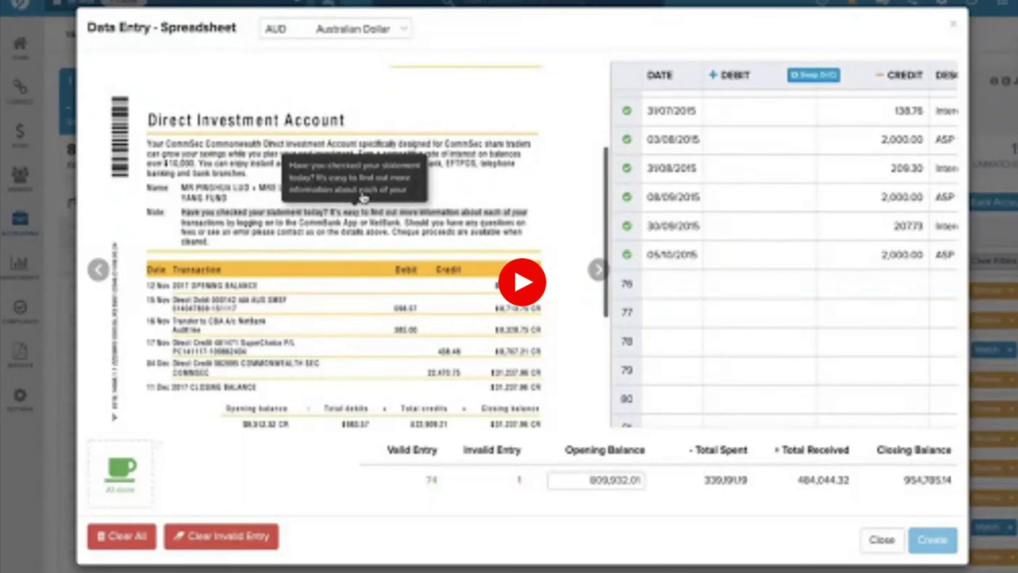
- Play the embedded video and trace the ANZ statement's CREDIT INTEREST PAID description and last transfer deposit to their extracted entries
click(518, 281)
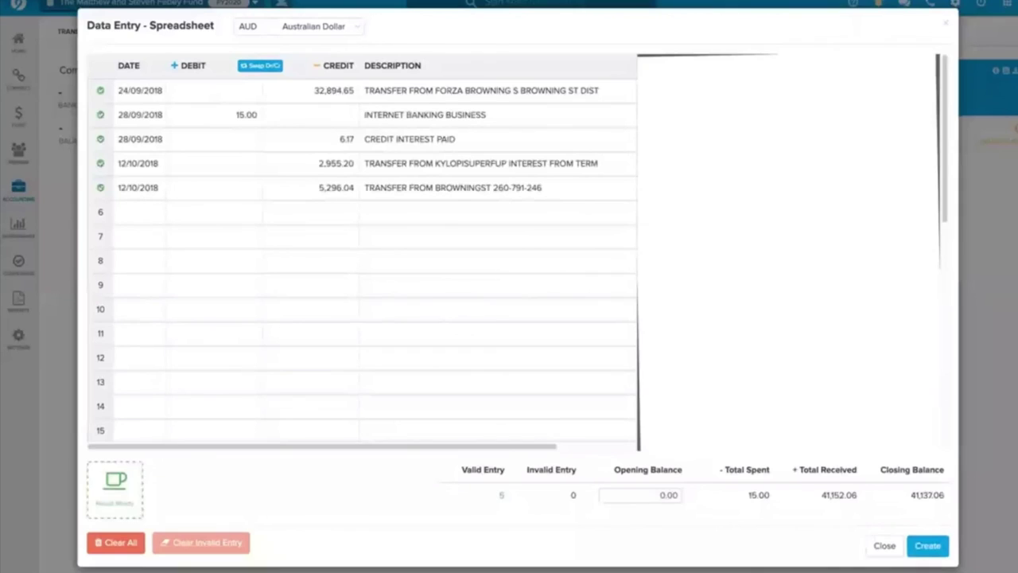
scroll(741, 316, down, 3)
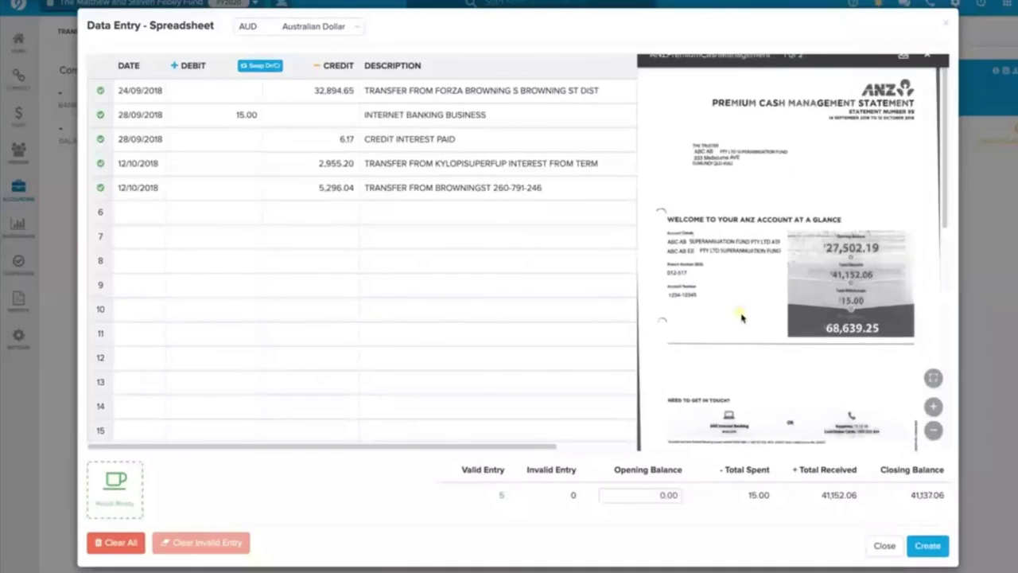
scroll(741, 316, down, 3)
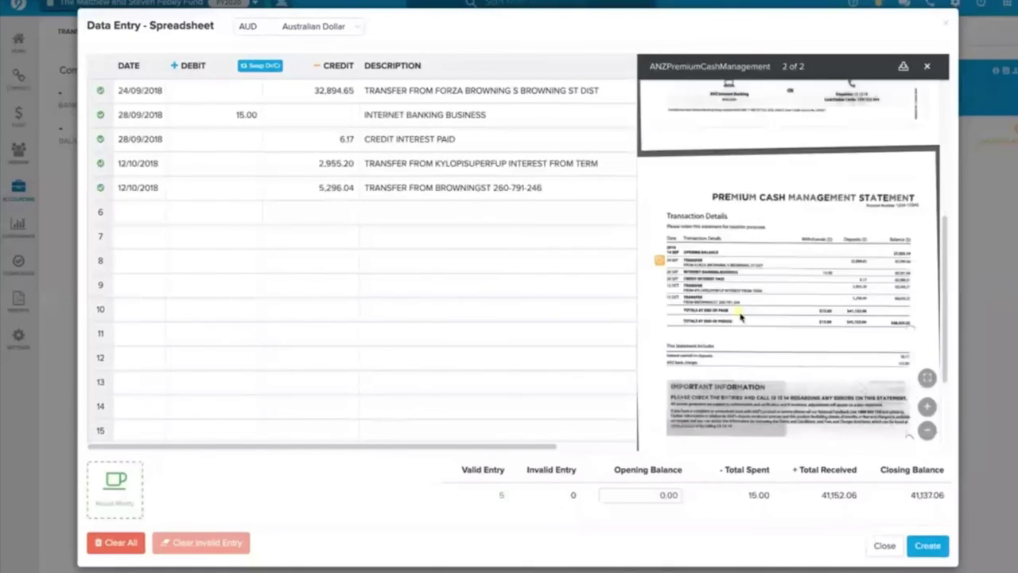
mouse_move(716, 286)
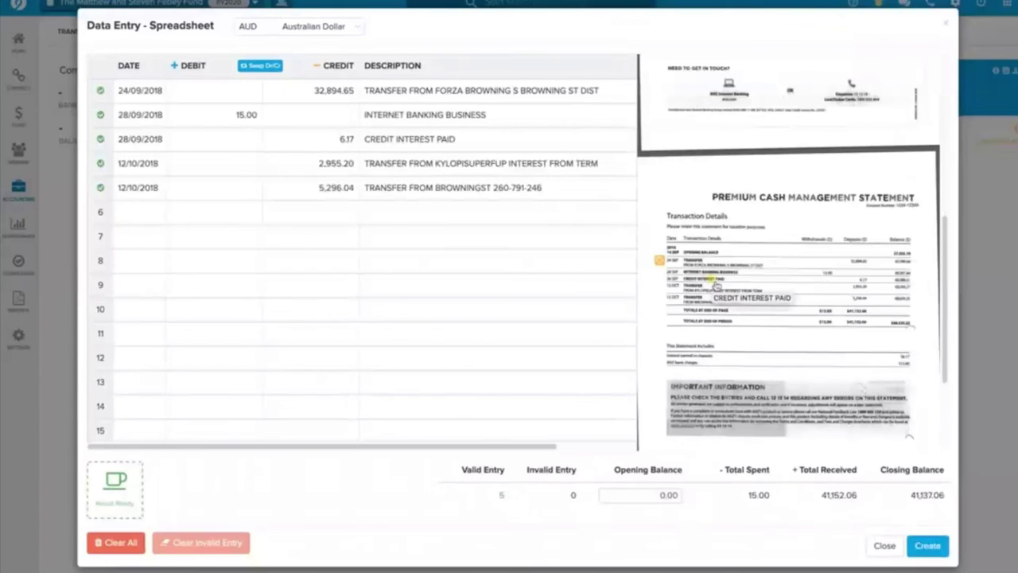
click(716, 286)
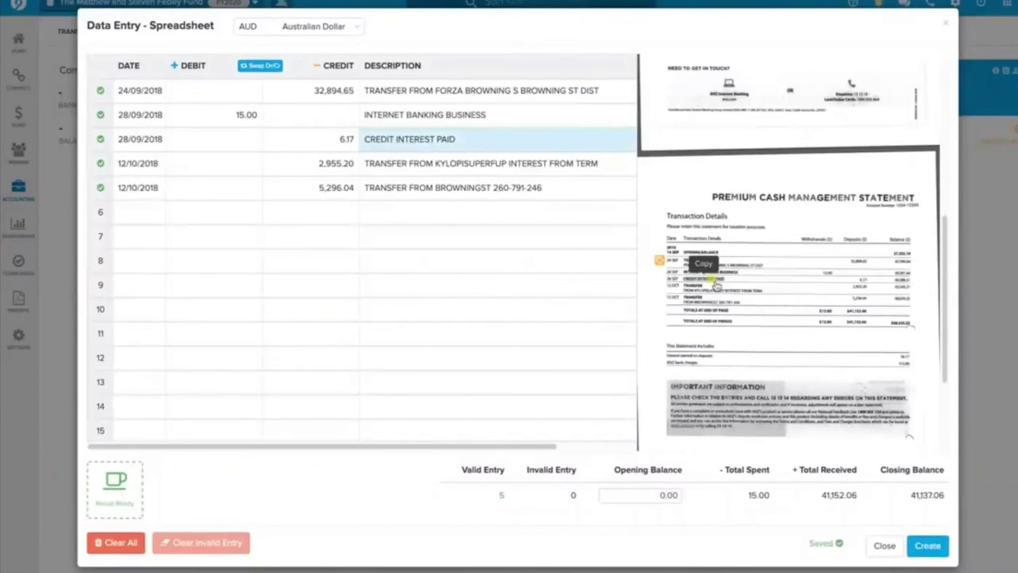
click(865, 303)
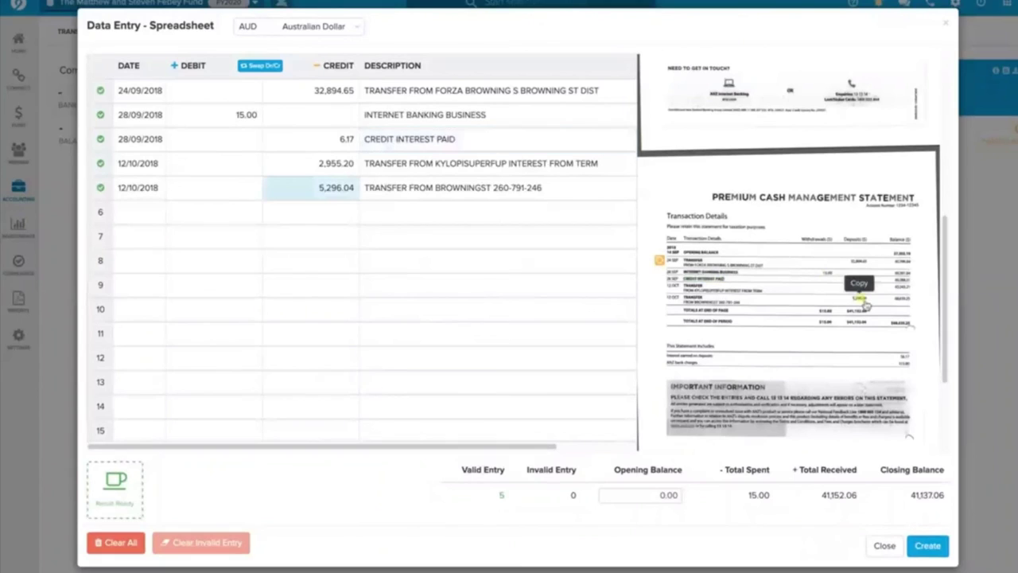
click(662, 261)
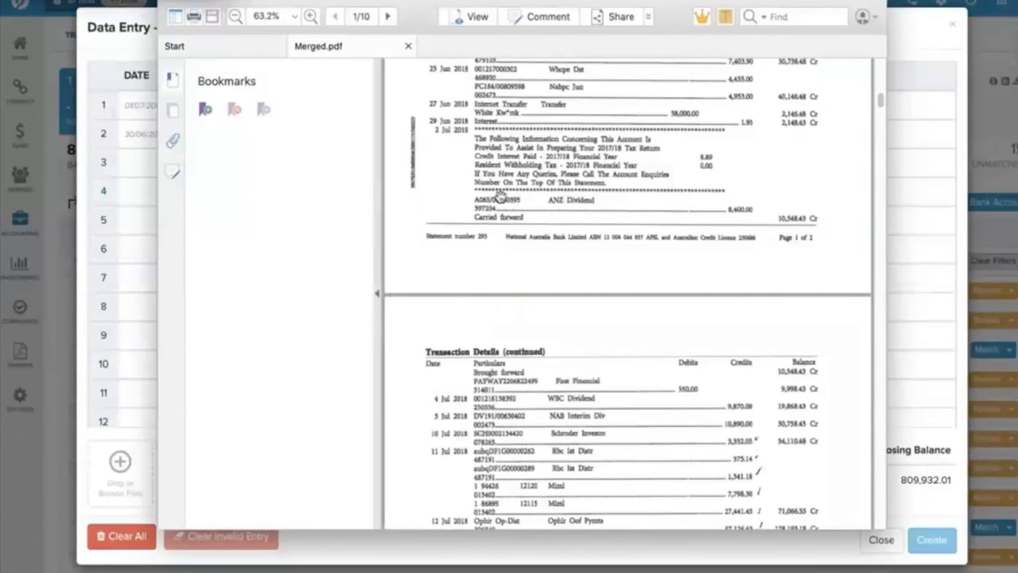
- Look through Merged.pdf from the NAB pages to the Commonwealth Bank statement and close the PDF viewer
scroll(604, 187, down, 15)
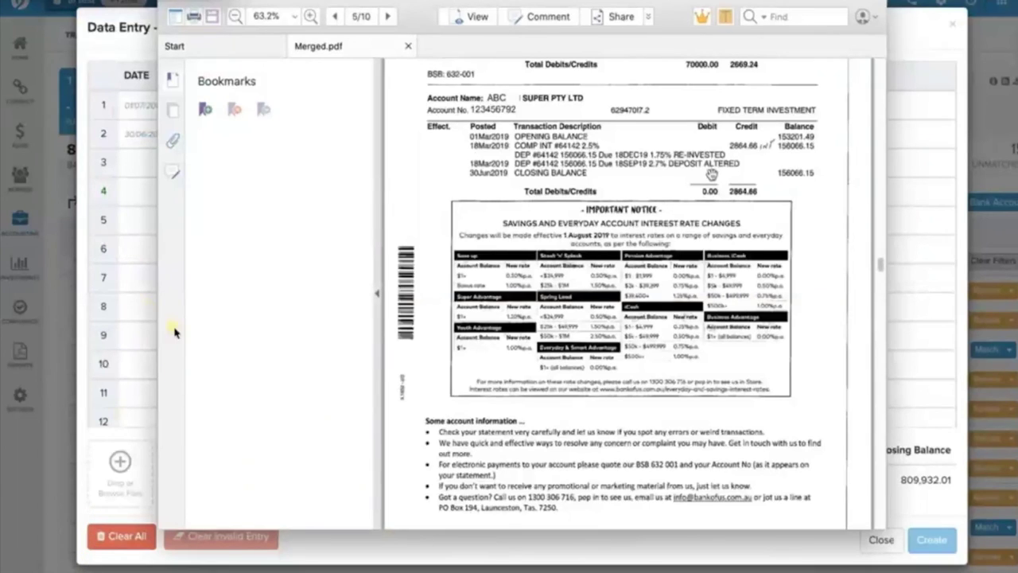
scroll(205, 468, down, 1)
scroll(710, 173, down, 15)
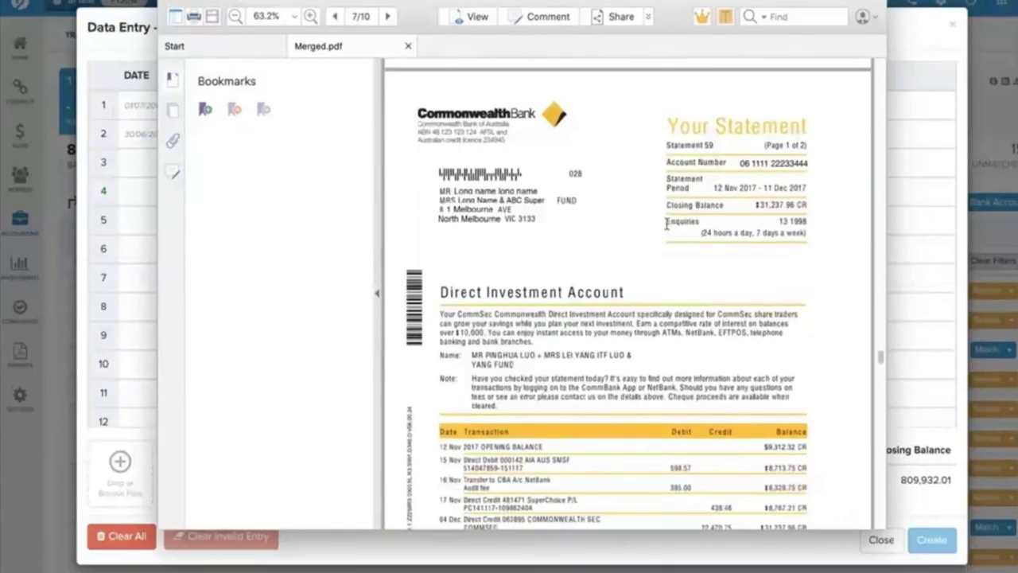
key(super+q)
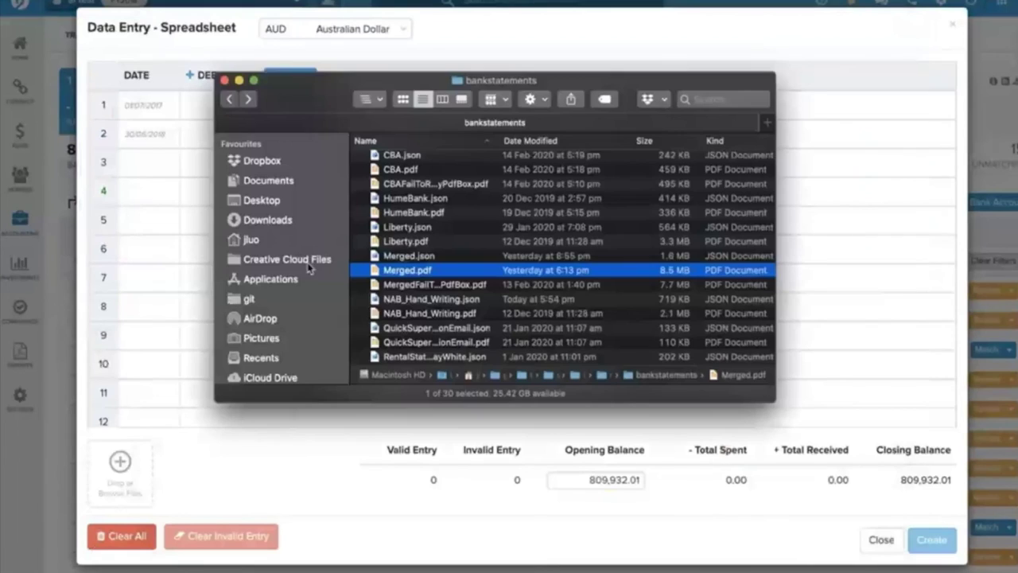
- Import Merged.pdf into the Data Entry spreadsheet and check the extracted transactions against the NAB and Bank of us statement pages
drag(383, 272, 121, 465)
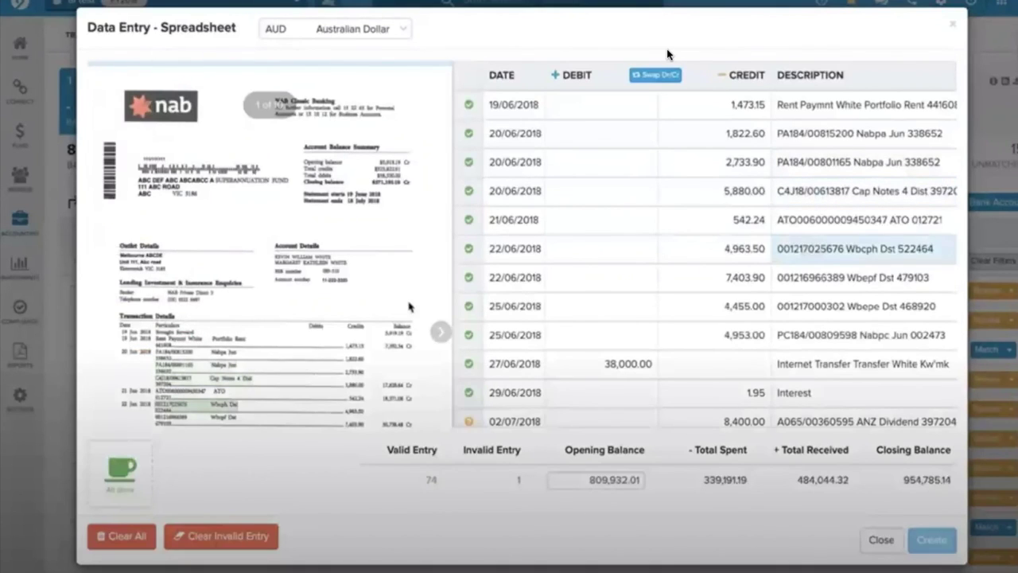
scroll(687, 243, down, 5)
scroll(687, 242, down, 5)
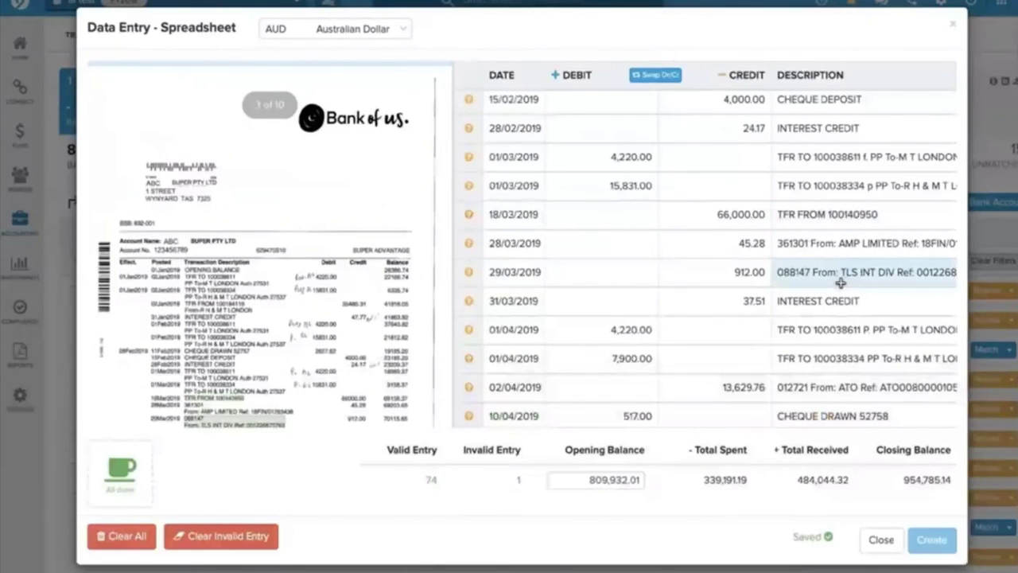
scroll(827, 324, down, 5)
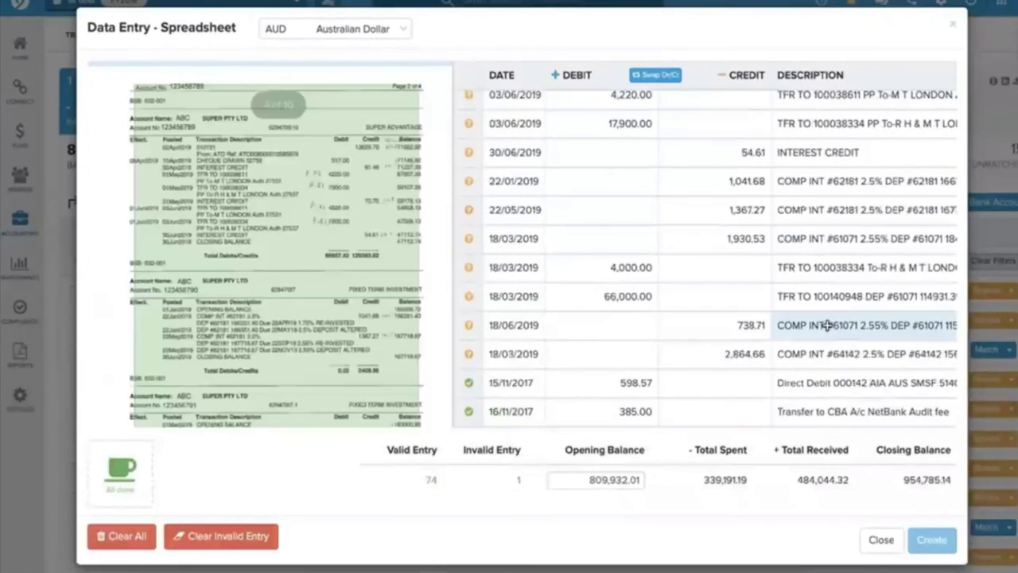
- Trace the 05/10/2015, 30/09/2015 and 08/09/2015 entries to their lines on the USaver statement
scroll(827, 325, down, 10)
click(815, 256)
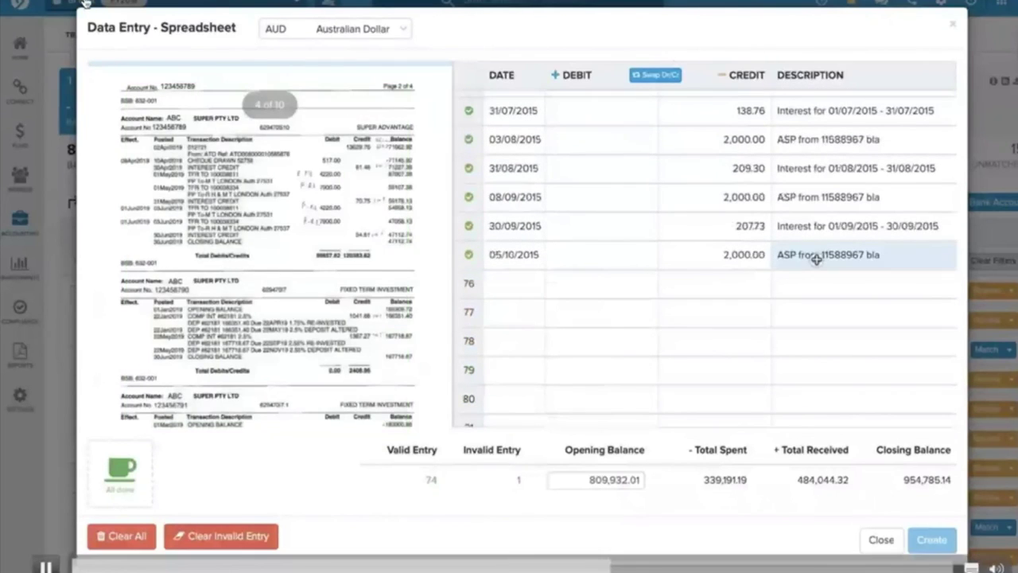
click(815, 227)
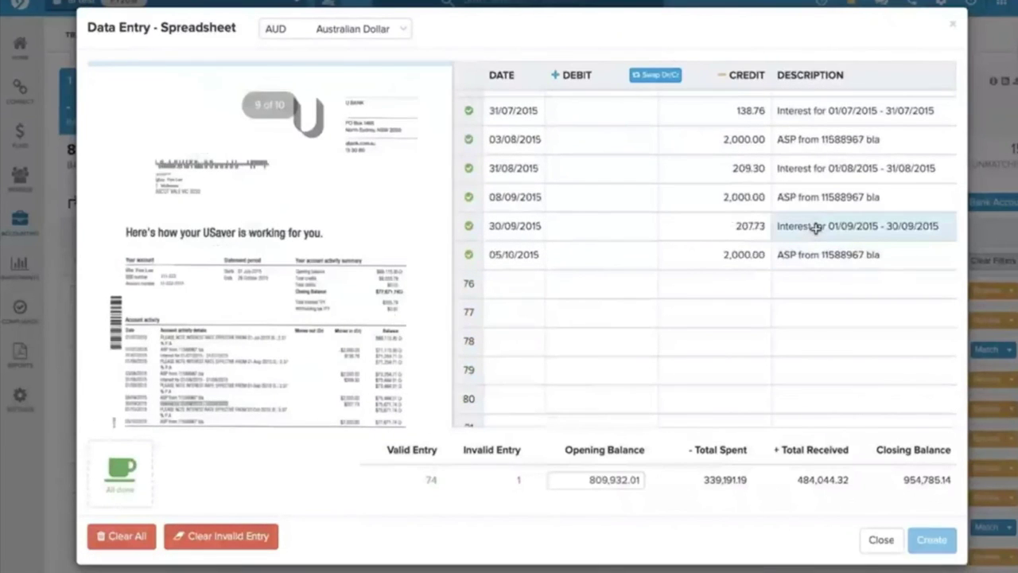
click(817, 197)
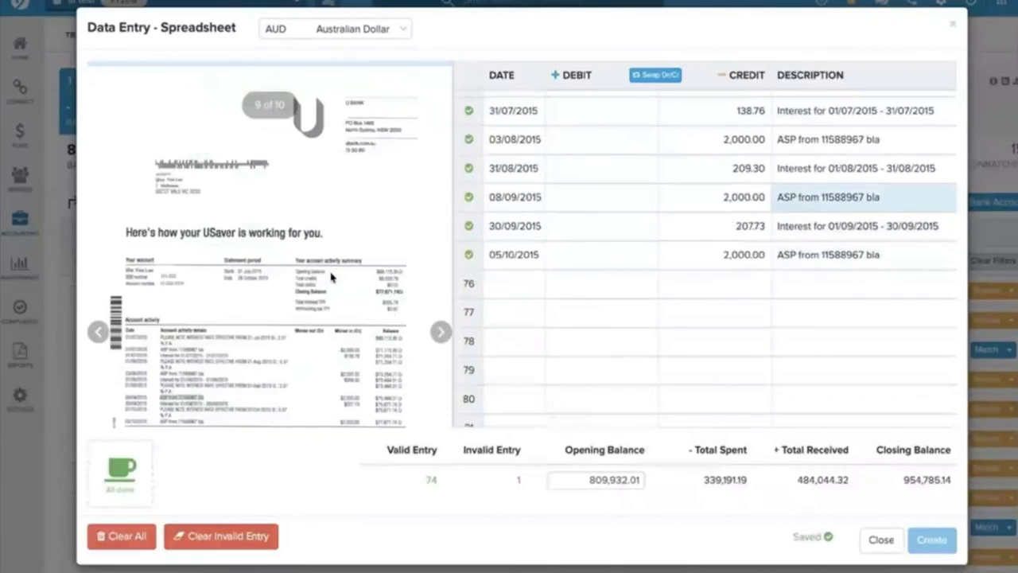
scroll(333, 275, down, 1)
scroll(332, 276, up, 1)
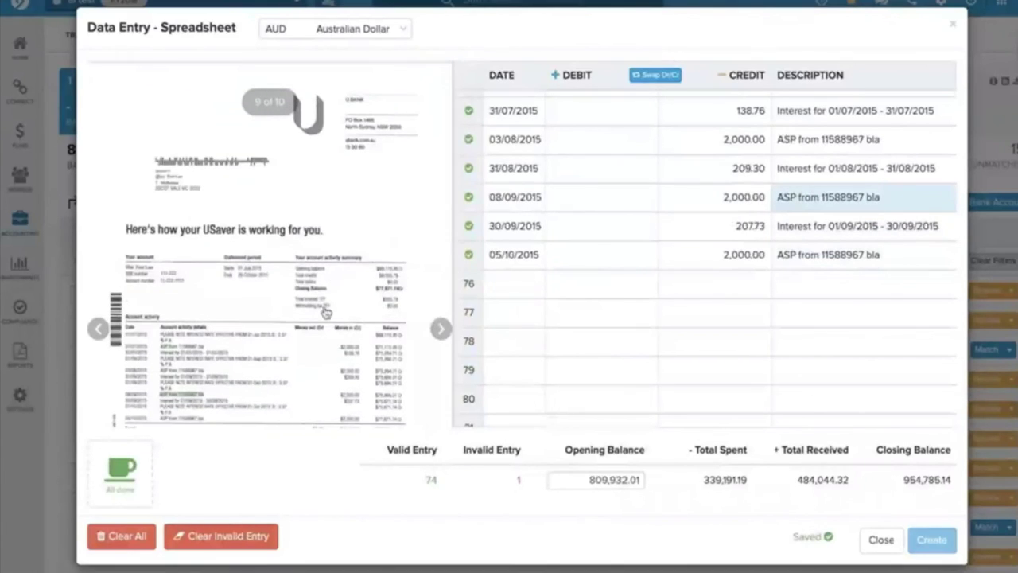
- Enlarge the statement preview next to the entry grid and examine the USaver activity lines and totals
scroll(263, 339, down, 1)
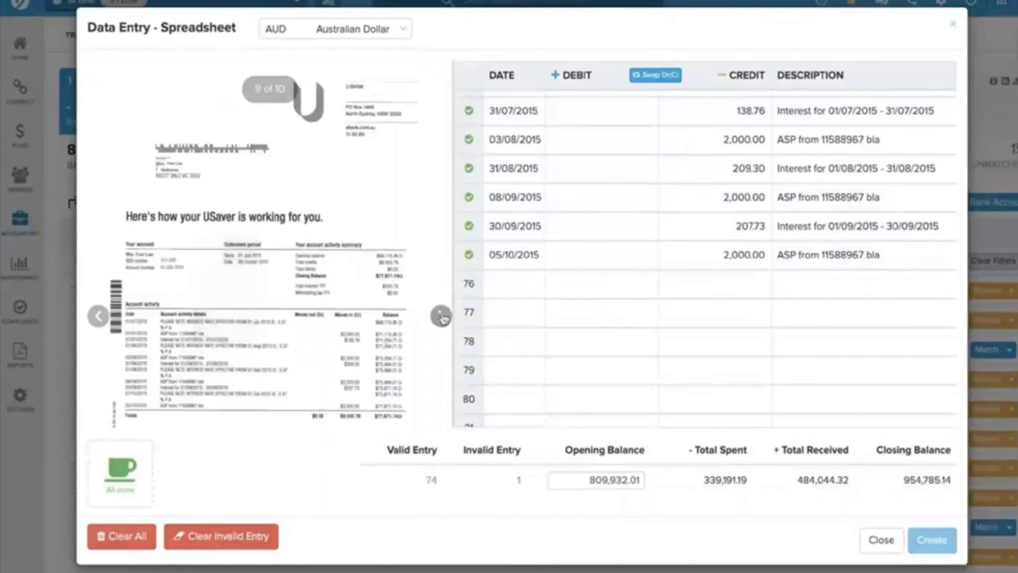
drag(581, 283, 609, 281)
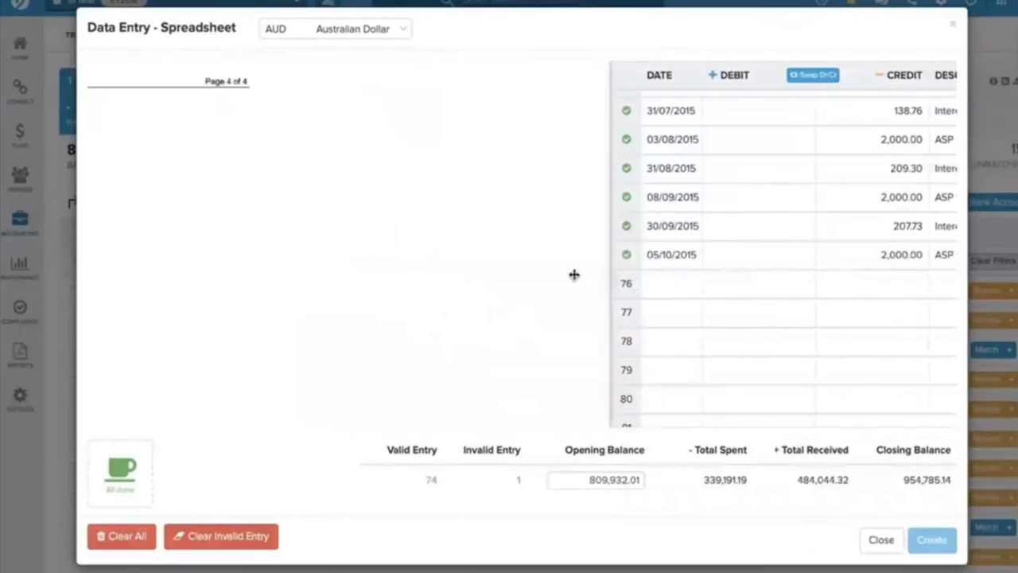
scroll(370, 275, down, 3)
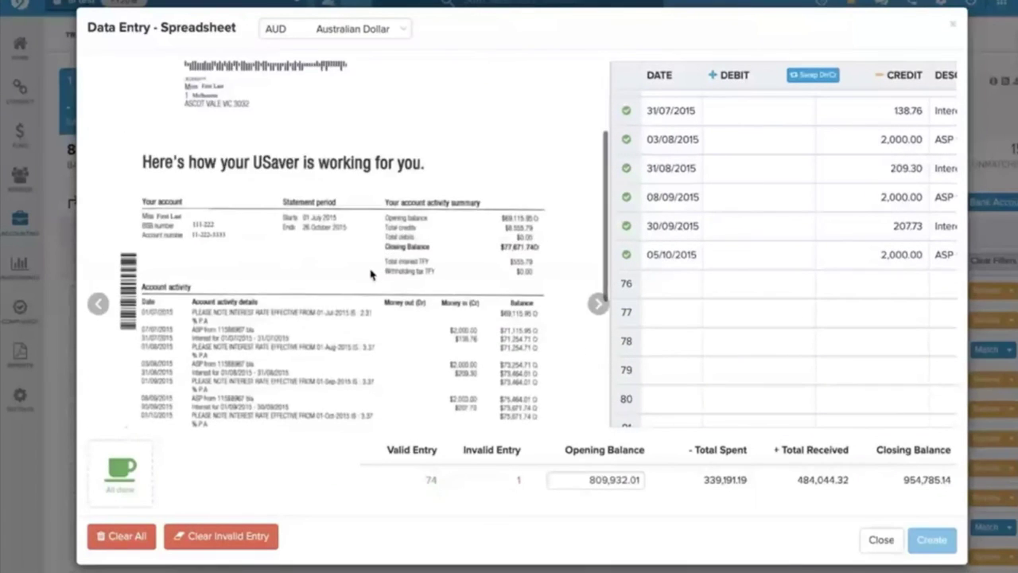
scroll(370, 274, up, 3)
scroll(371, 274, down, 5)
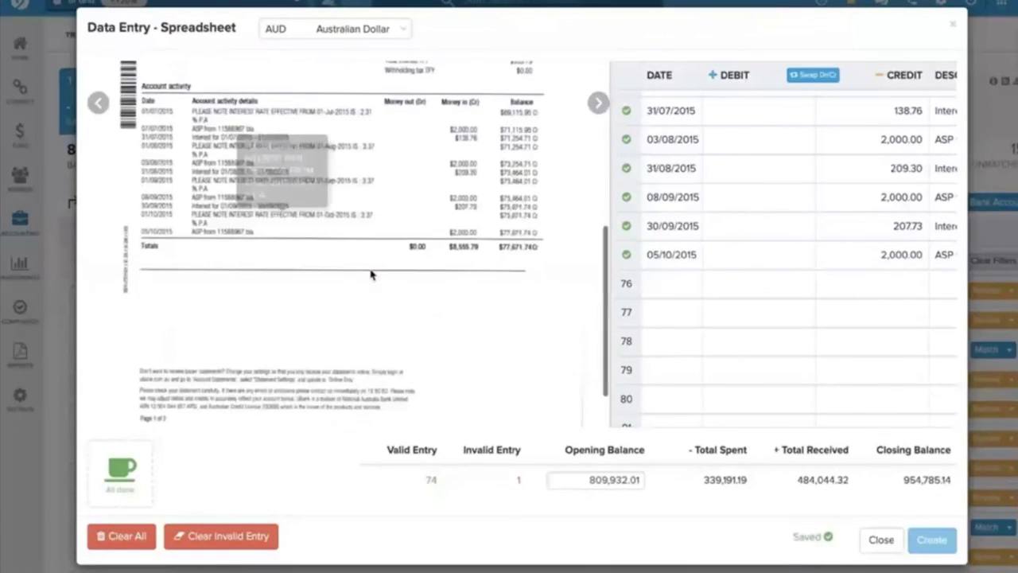
- Return to the Commonwealth Bank Direct Investment Account page and match its AIA direct debit and audit fee lines to the 15/11/2017 and 16/11/2017 entries
click(100, 108)
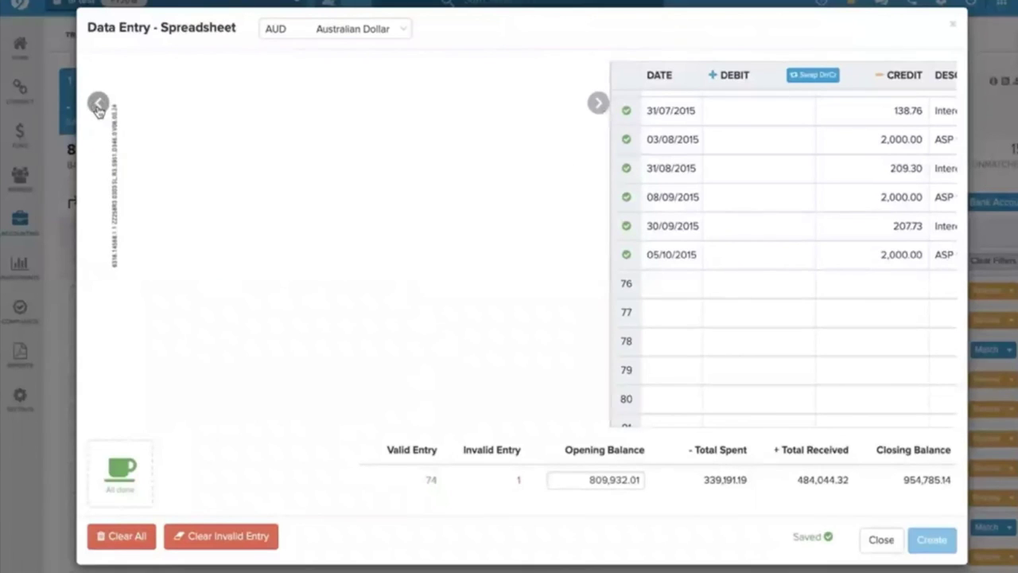
scroll(362, 196, up, 3)
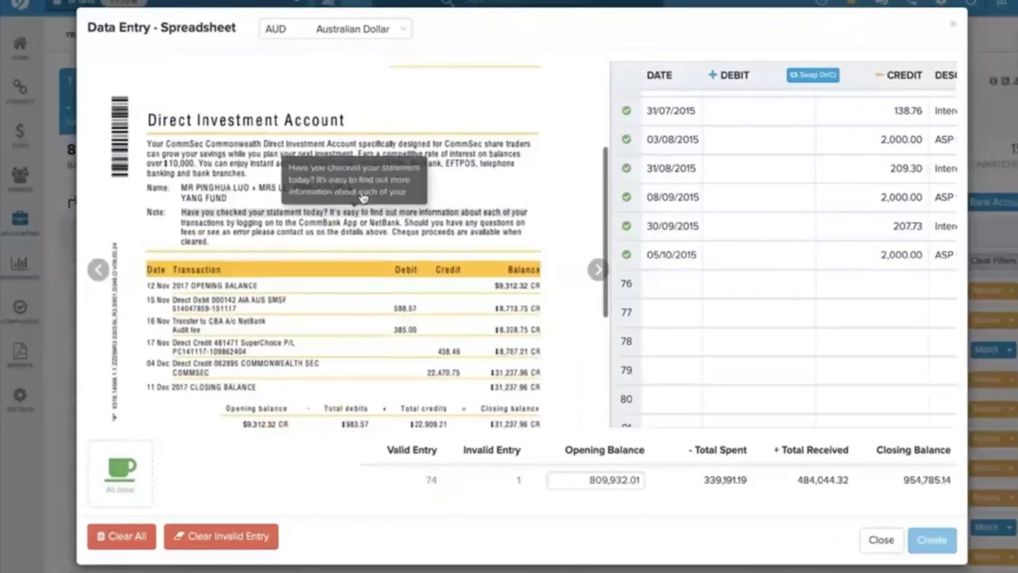
mouse_move(227, 306)
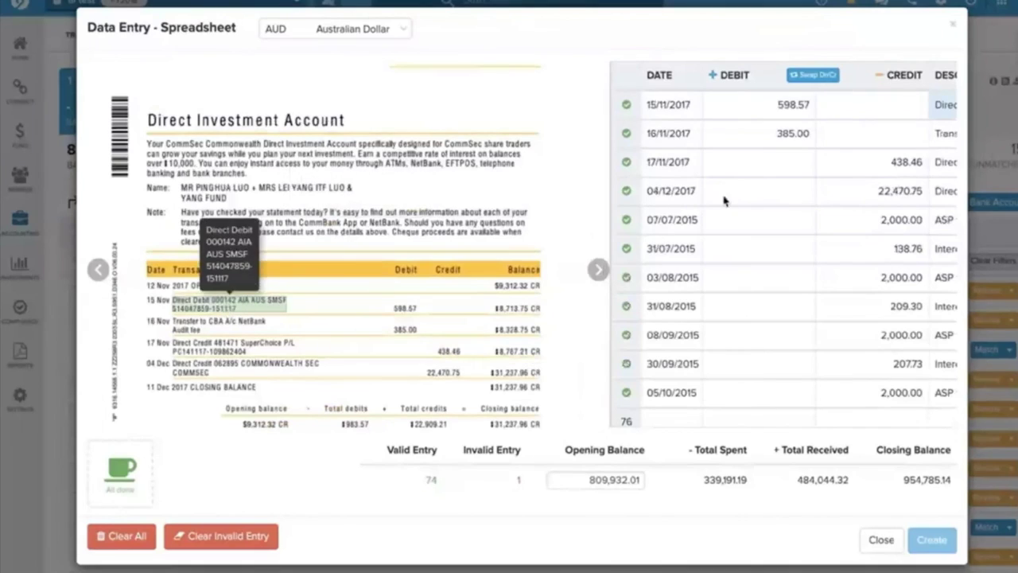
click(668, 135)
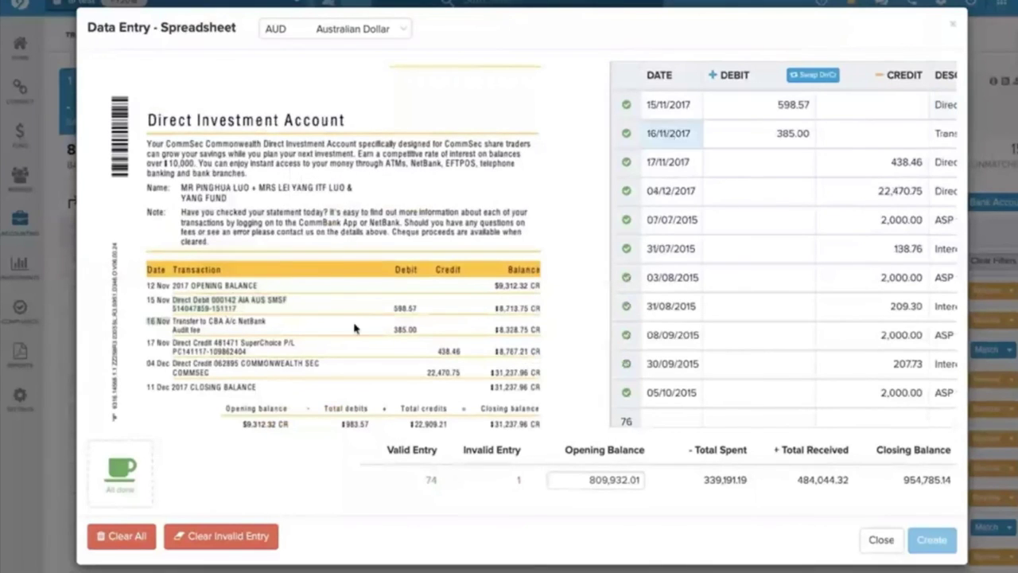
scroll(354, 328, up, 1)
scroll(357, 329, down, 3)
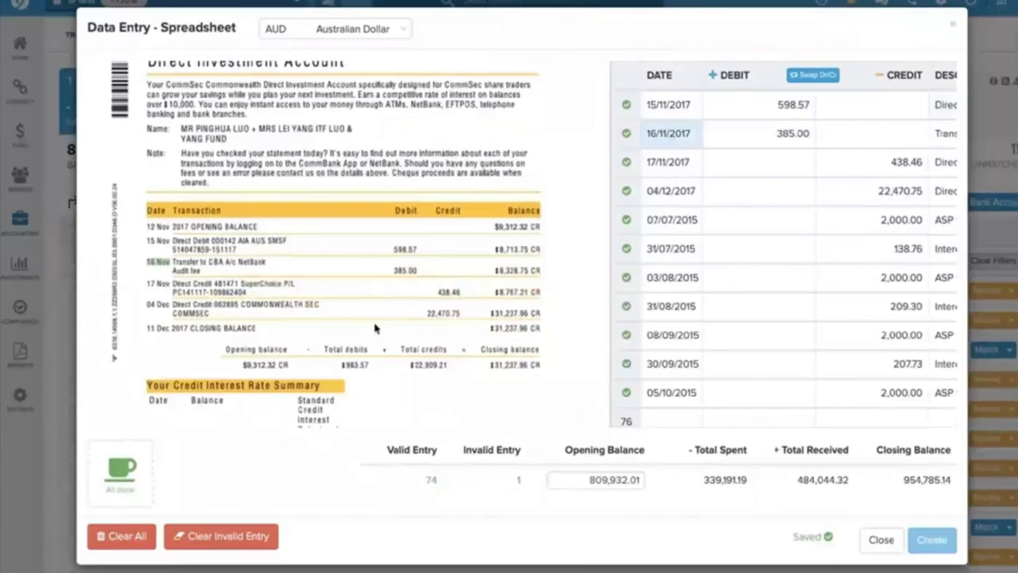